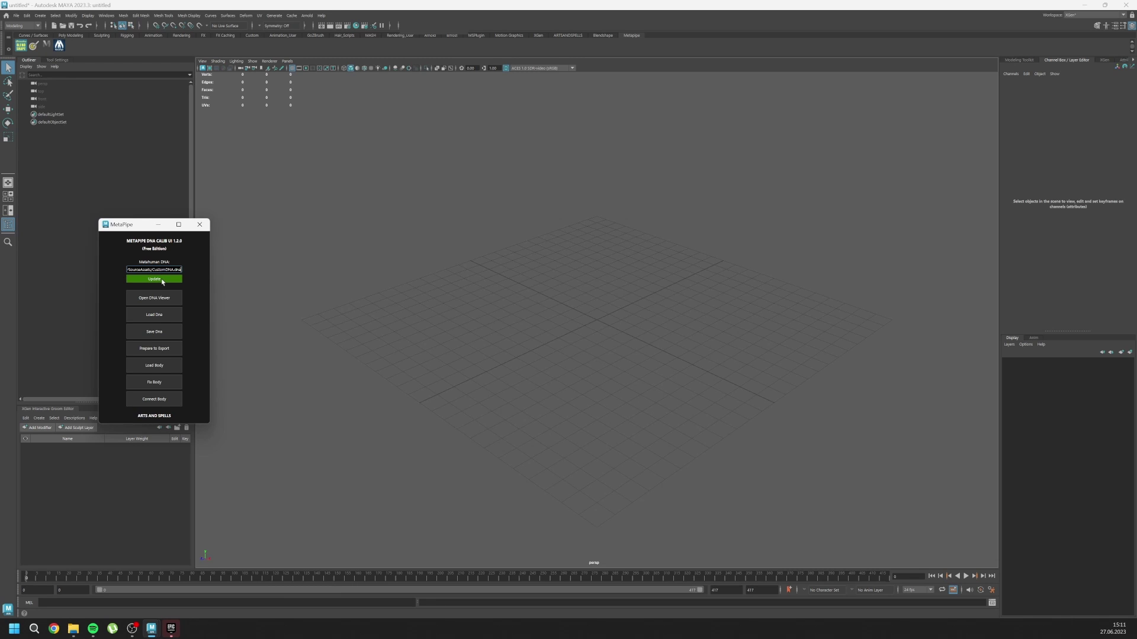
Step: Open the DNA Viewer from MetaPipe, load CustomDNA.dna and select all of its meshes
{"action": "left_click", "coordinate": [147, 300]}
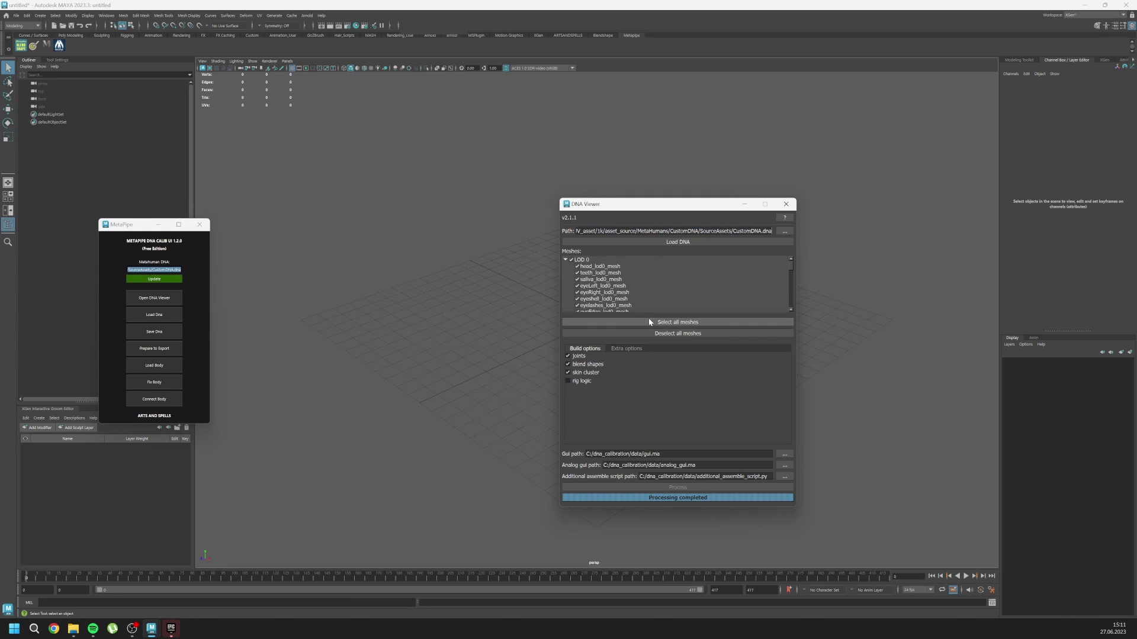
{"action": "left_click", "coordinate": [682, 241]}
{"action": "left_click", "coordinate": [675, 324]}
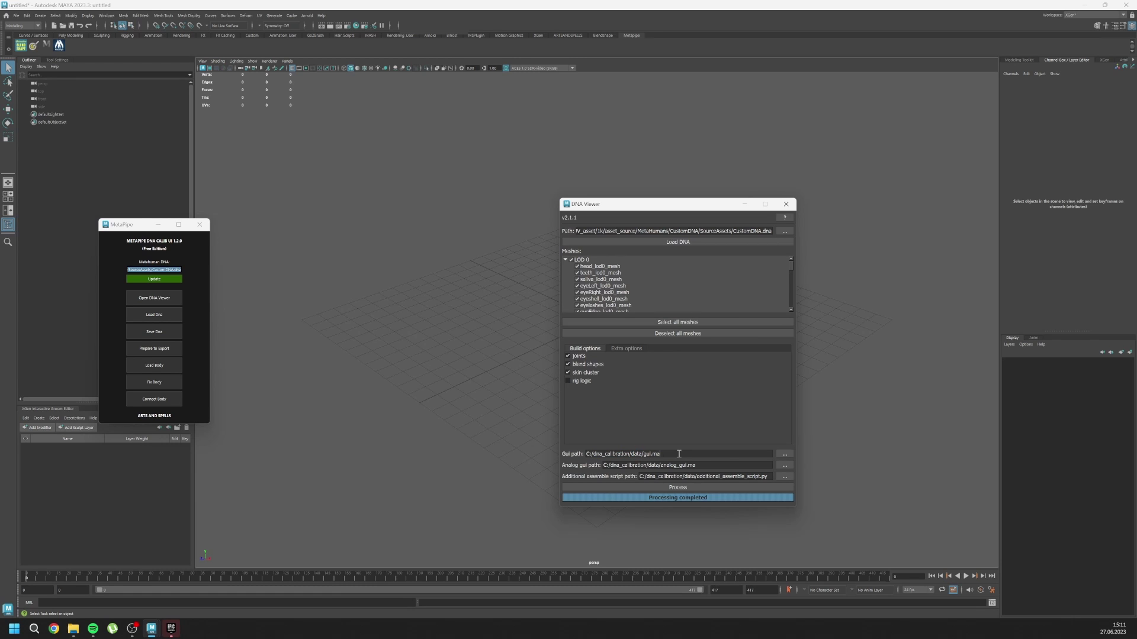
Step: Process the DNA with joints, blend shapes and skin cluster, keeping the default gui and script paths and not saving the current scene
{"action": "left_click", "coordinate": [785, 455]}
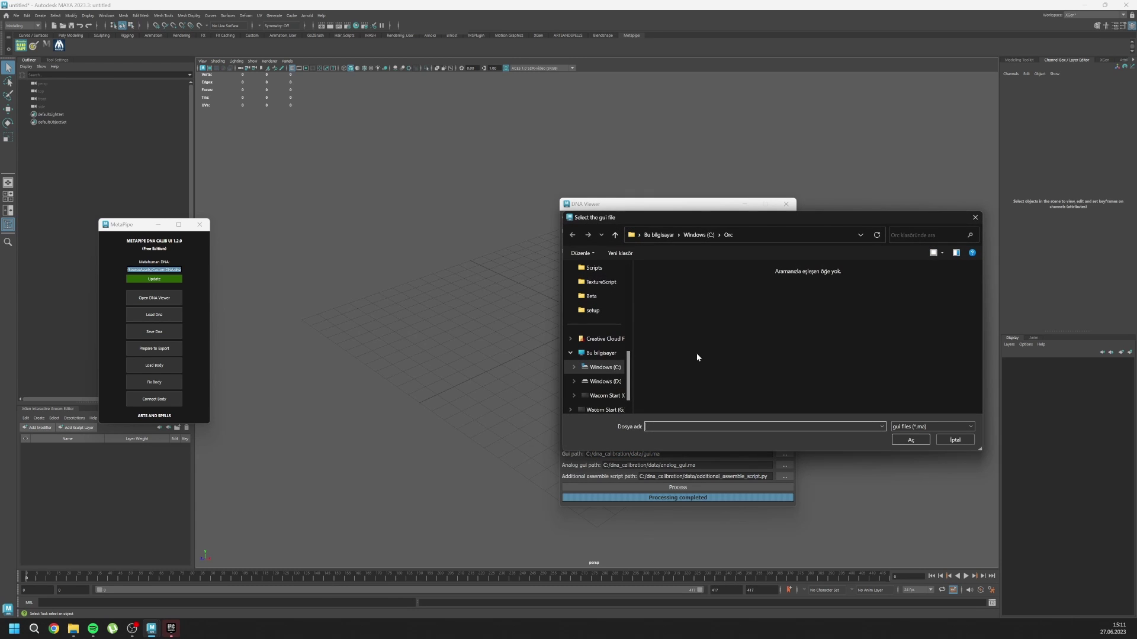
{"action": "left_click", "coordinate": [976, 217]}
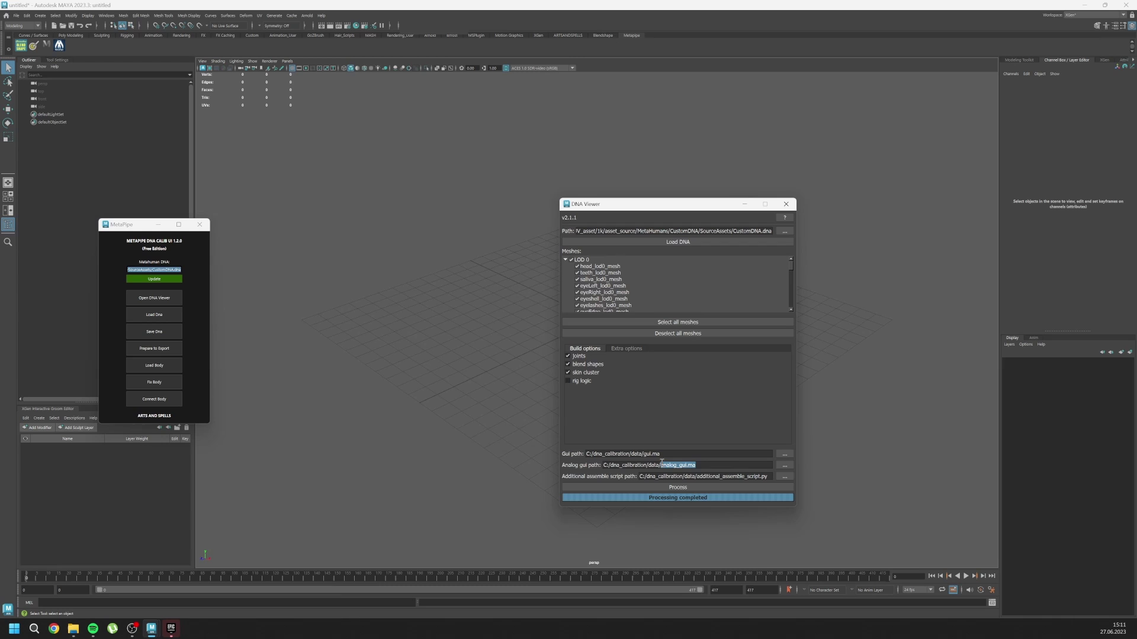
{"action": "double_click", "coordinate": [744, 477]}
{"action": "left_click", "coordinate": [737, 477]}
{"action": "left_click", "coordinate": [620, 485]}
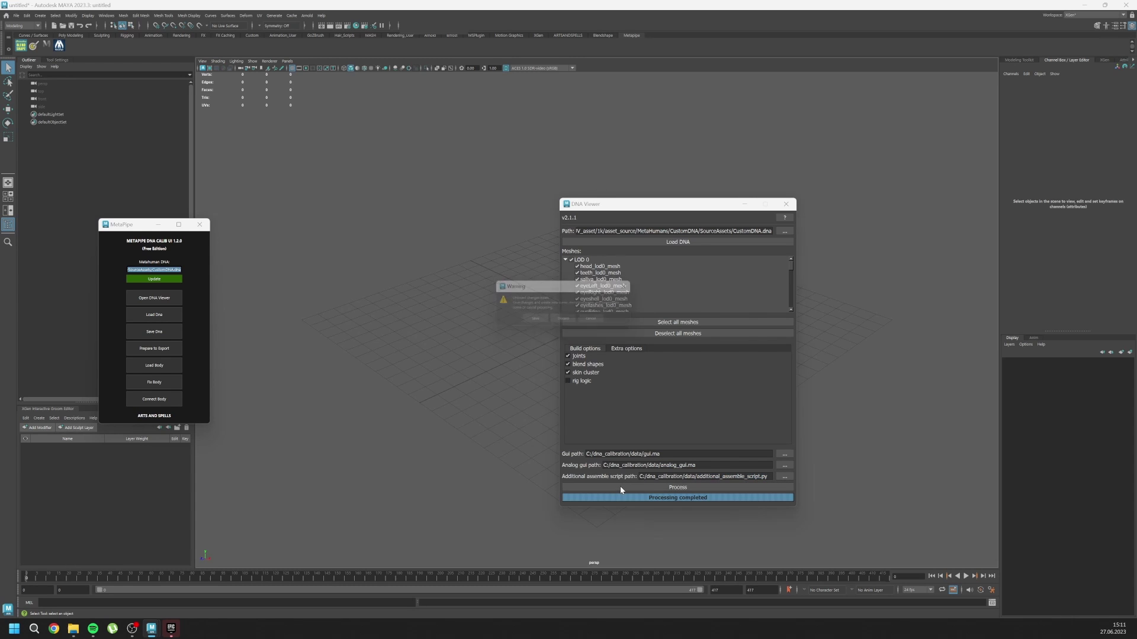
{"action": "left_click", "coordinate": [563, 322]}
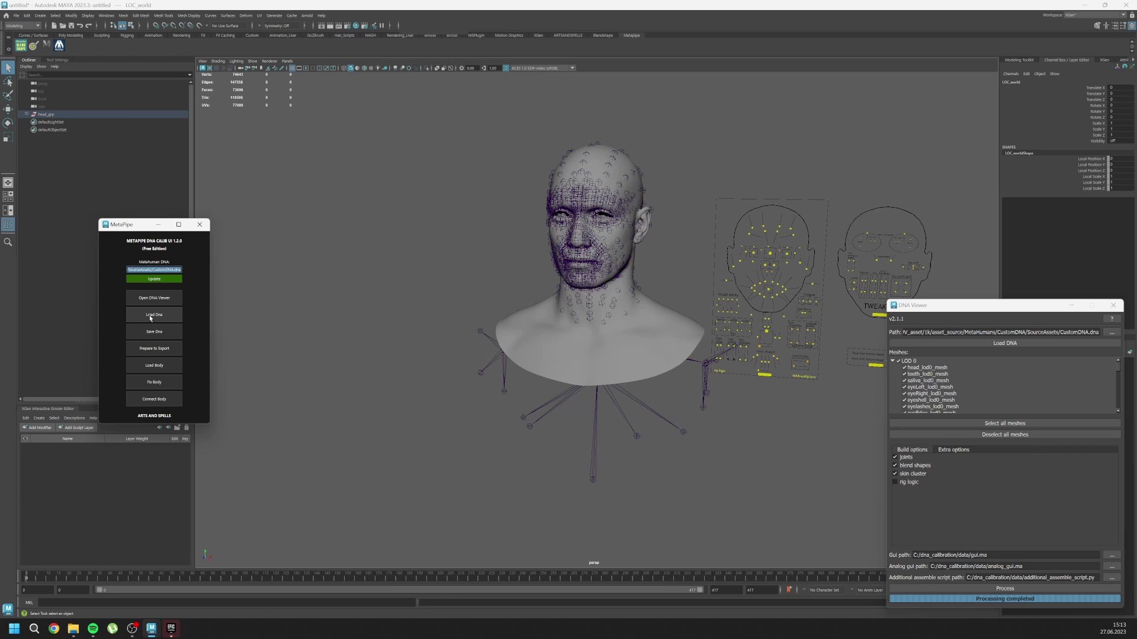
Step: Examine the generated MetaHuman head and select its whole joint set to see how the joints are distributed
{"action": "middle_click_drag", "start_coordinate": [685, 310], "coordinate": [616, 294], "text": "alt"}
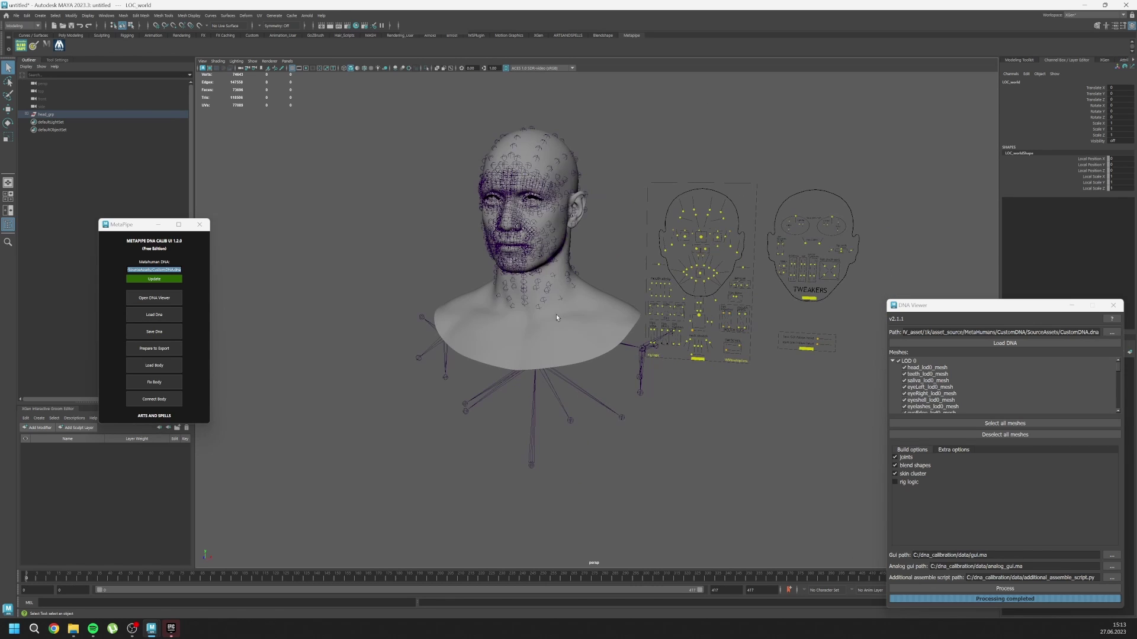
{"action": "left_click_drag", "start_coordinate": [555, 315], "coordinate": [604, 313], "text": "alt"}
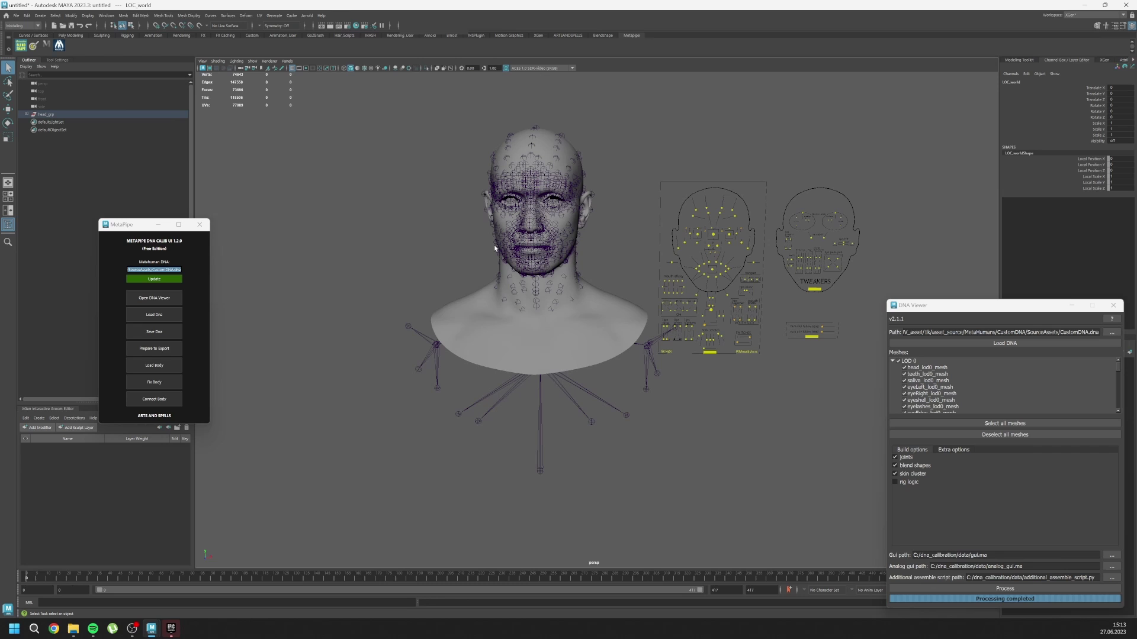
{"action": "left_click_drag", "start_coordinate": [494, 248], "coordinate": [695, 418]}
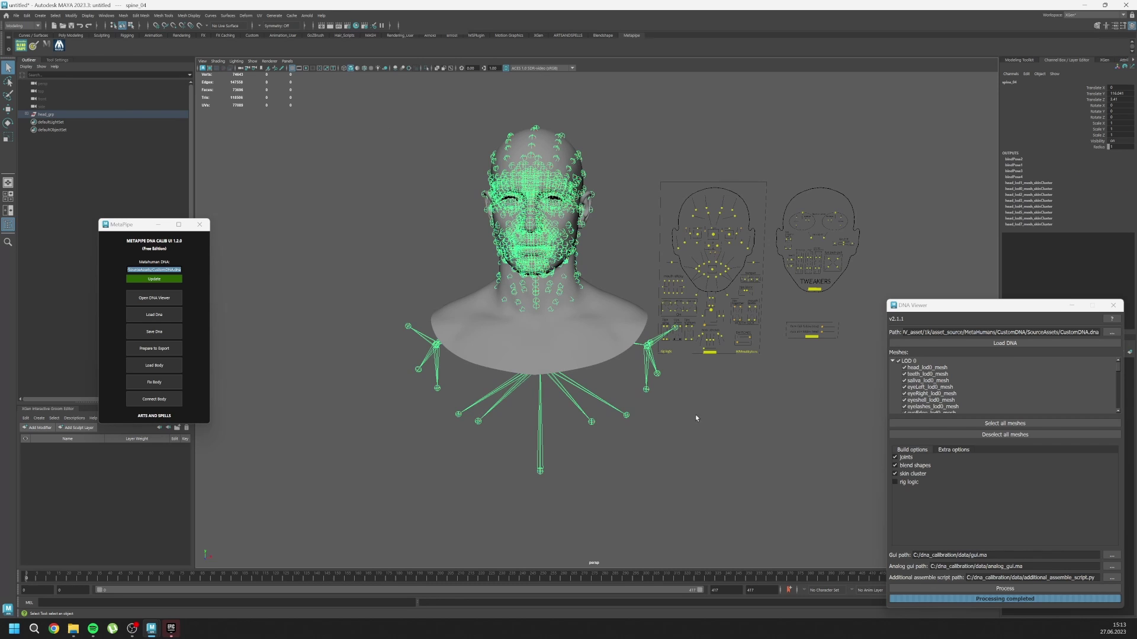
{"action": "left_click", "coordinate": [456, 435]}
{"action": "left_click_drag", "start_coordinate": [533, 331], "coordinate": [476, 351], "text": "alt"}
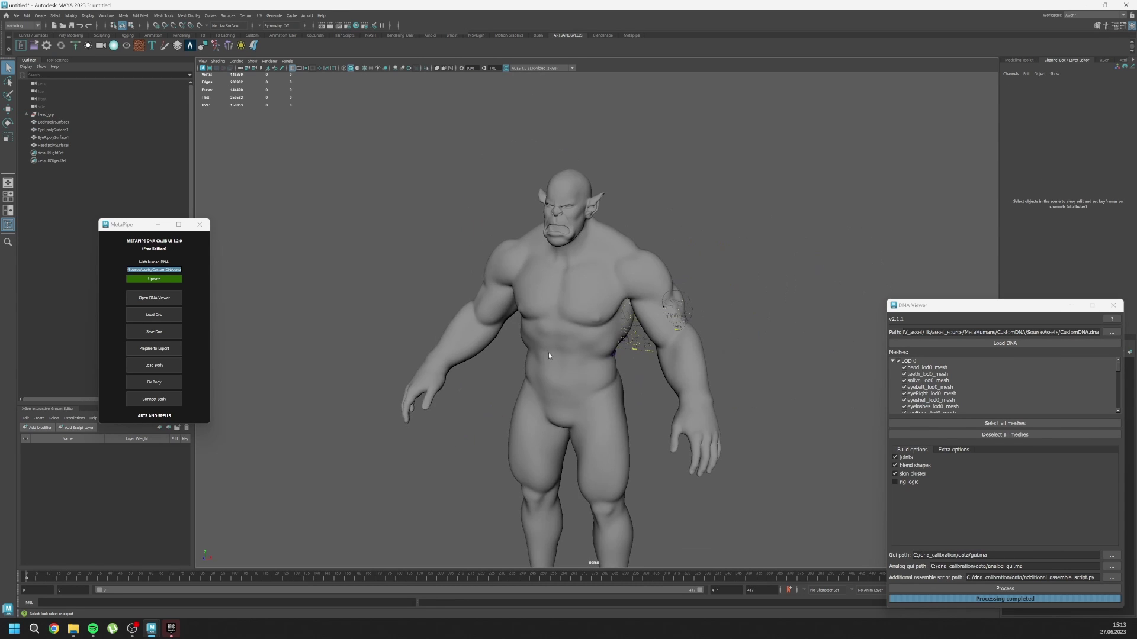
Step: Move the orc head and body meshes aside to compare them with the MetaHuman head, and undo the move
{"action": "left_click_drag", "start_coordinate": [549, 353], "coordinate": [577, 309], "text": "alt"}
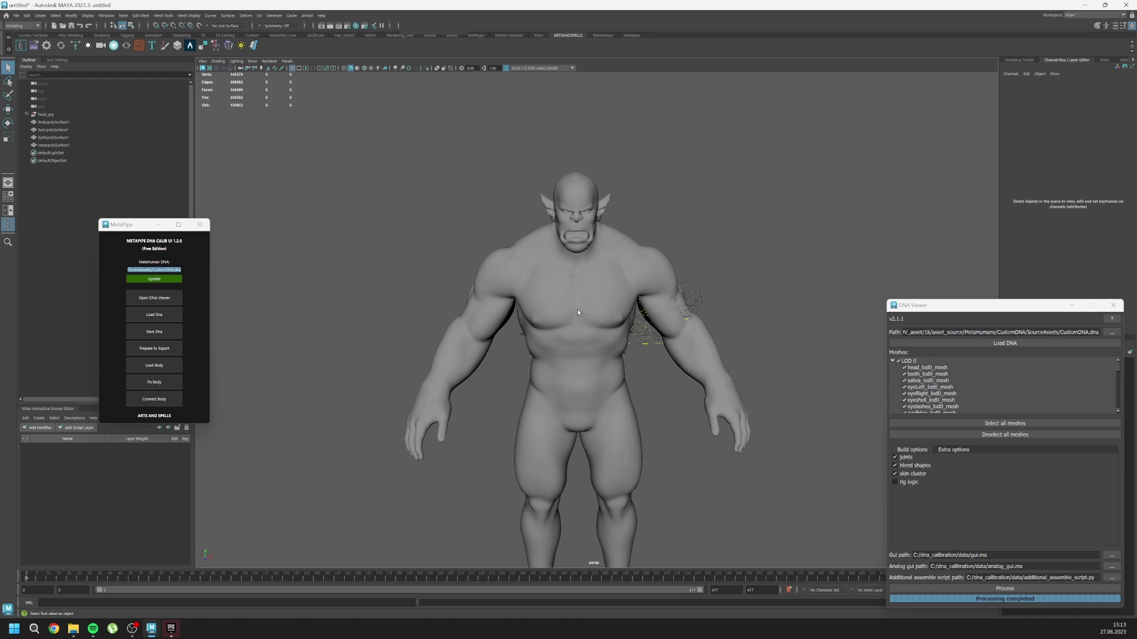
{"action": "left_click", "coordinate": [571, 257]}
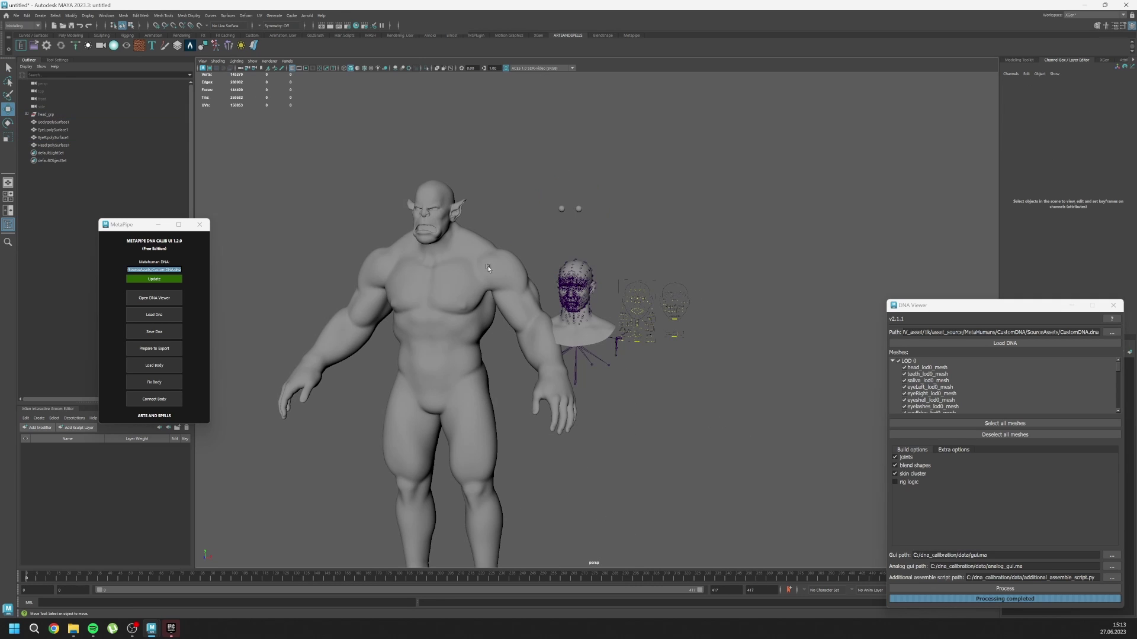
{"action": "middle_click_drag", "start_coordinate": [557, 242], "coordinate": [597, 306], "text": "alt"}
{"action": "scroll", "coordinate": [597, 306], "scroll_direction": "up", "scroll_amount": 4}
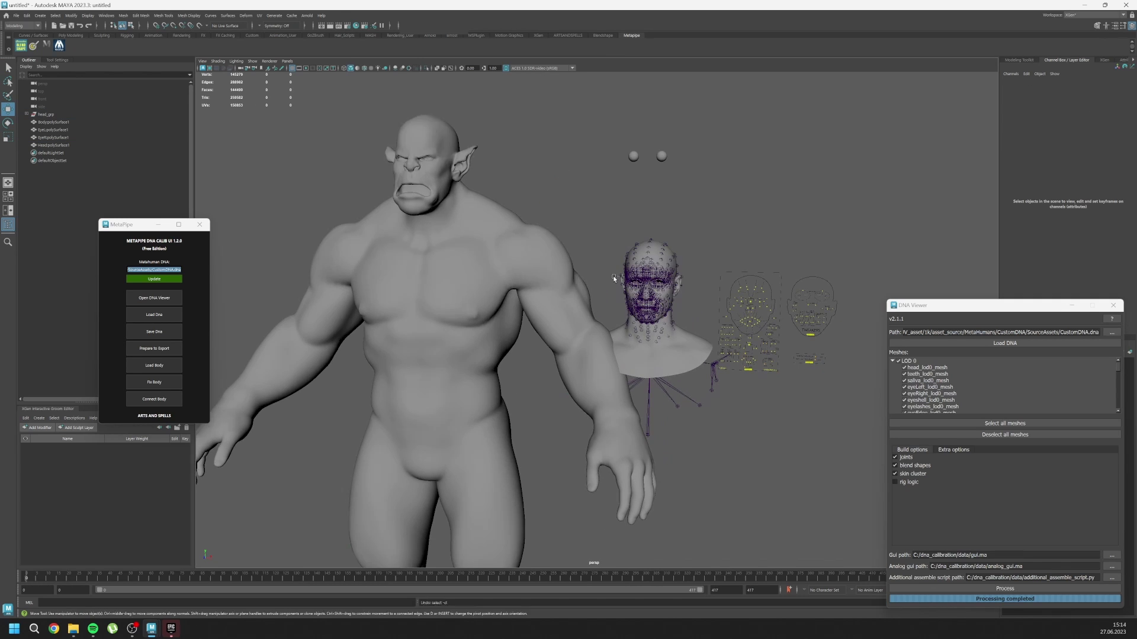
{"action": "key", "text": "ctrl+z"}
{"action": "key", "text": "ctrl+z"}
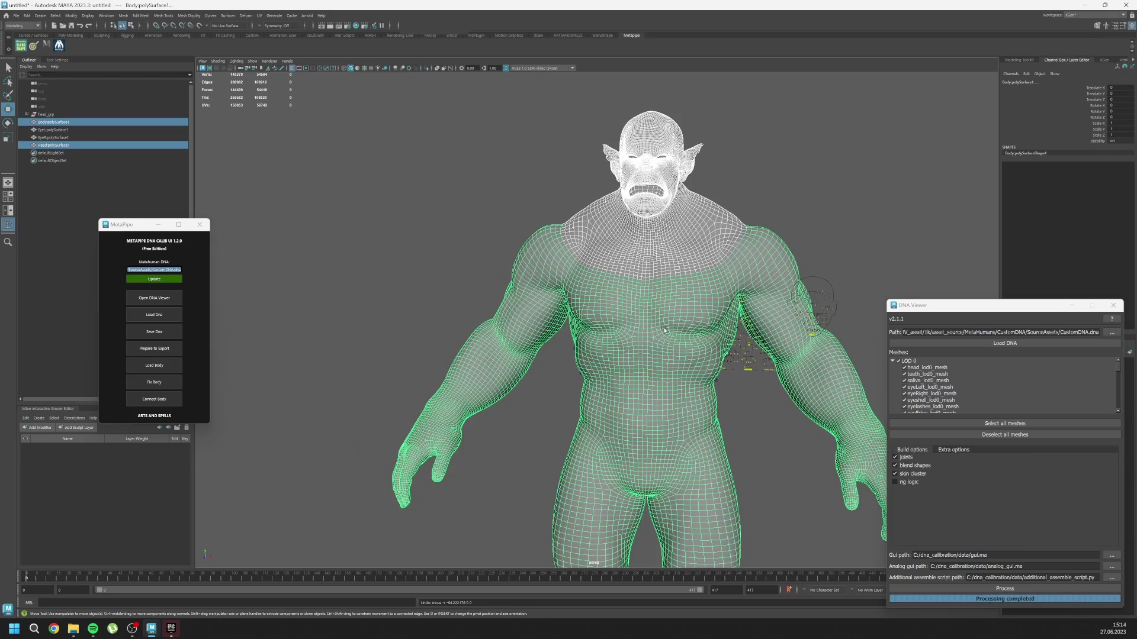
Step: Show the joints through the meshes and move the spine_04 joint up until the facial joints sit inside the orc's head
{"action": "left_click", "coordinate": [452, 68]}
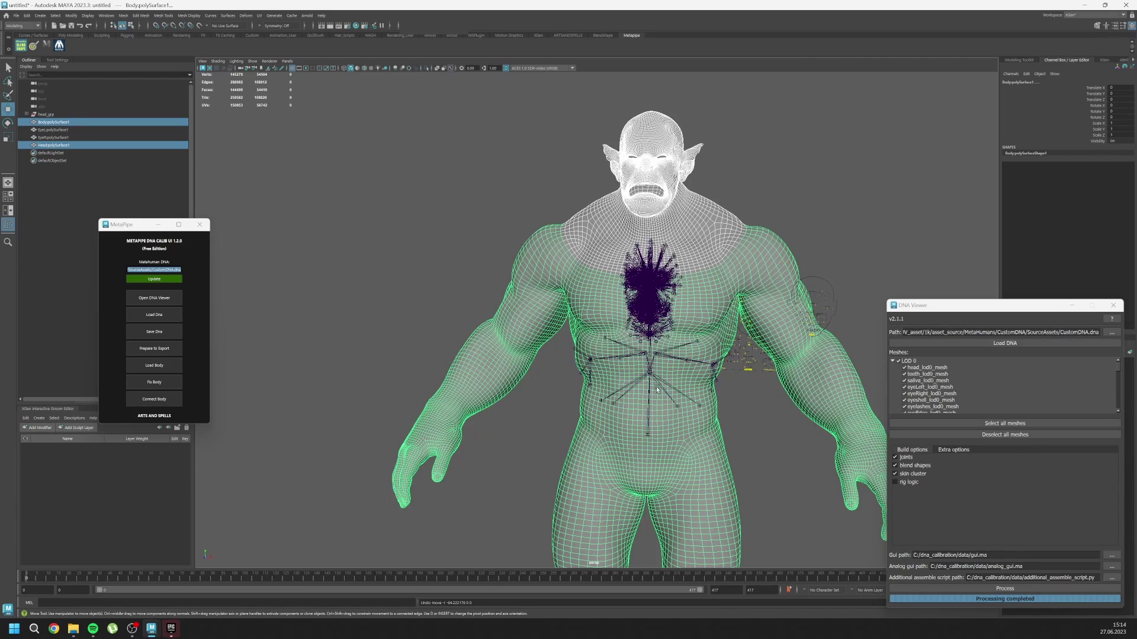
{"action": "scroll", "coordinate": [657, 390], "scroll_direction": "up", "scroll_amount": 3}
{"action": "mouse_move", "coordinate": [656, 389]}
{"action": "middle_mouse_down", "text": "alt"}
{"action": "mouse_move", "coordinate": [597, 320]}
{"action": "mouse_move", "coordinate": [539, 326]}
{"action": "middle_mouse_up", "text": "alt"}
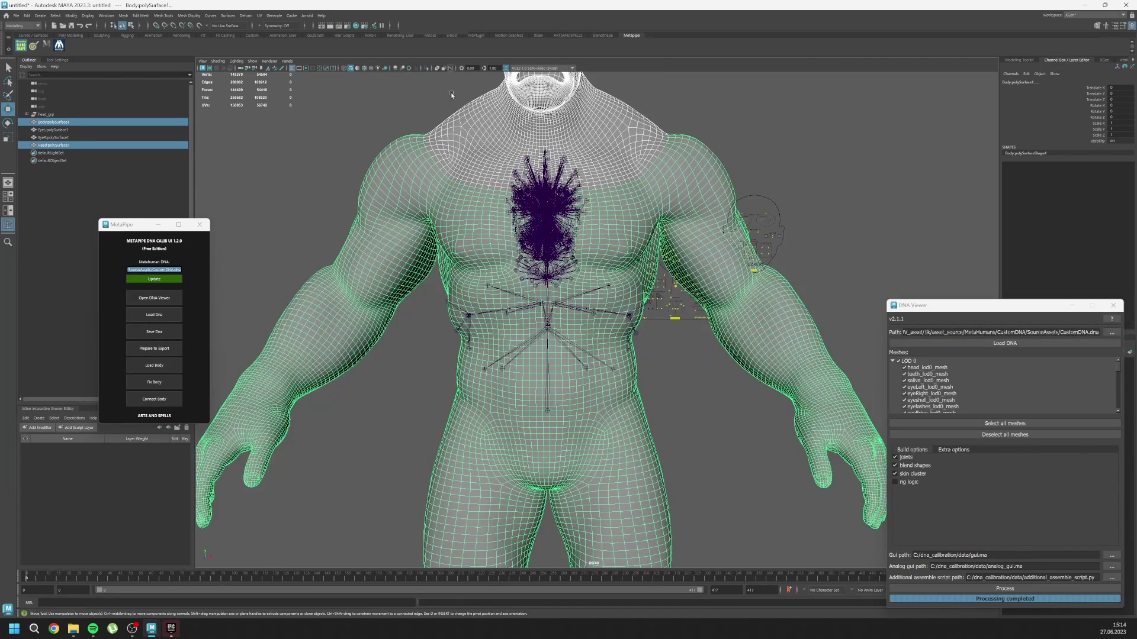
{"action": "left_click_drag", "start_coordinate": [451, 95], "coordinate": [571, 260], "text": "alt"}
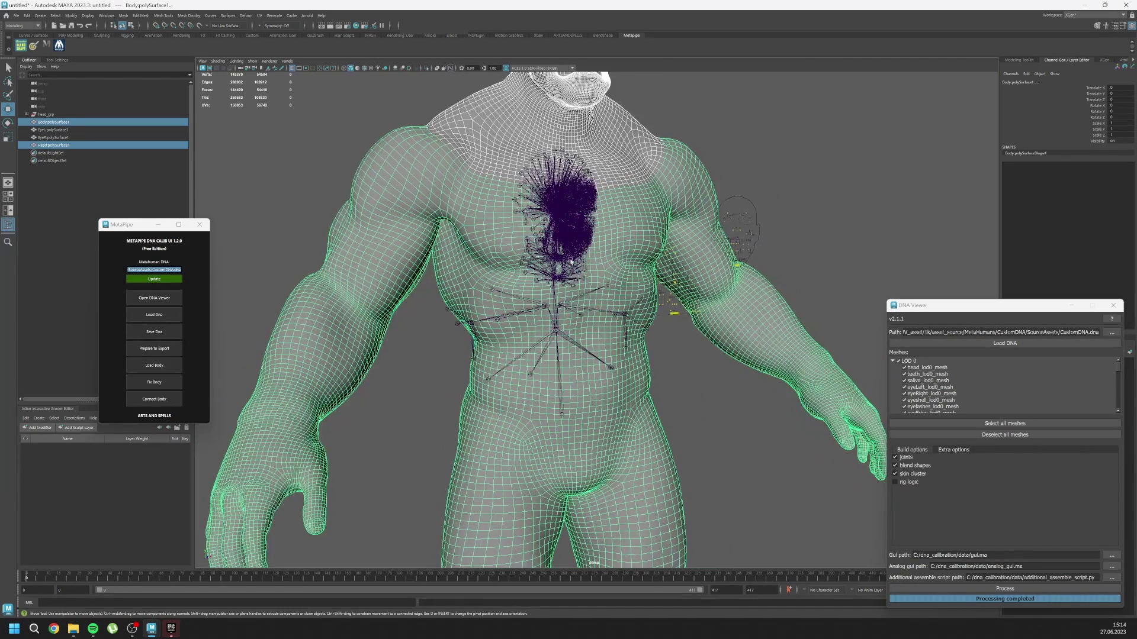
{"action": "left_click", "coordinate": [560, 379]}
{"action": "left_click_drag", "start_coordinate": [562, 385], "coordinate": [582, 241]}
{"action": "middle_click_drag", "start_coordinate": [563, 220], "coordinate": [545, 424], "text": "alt"}
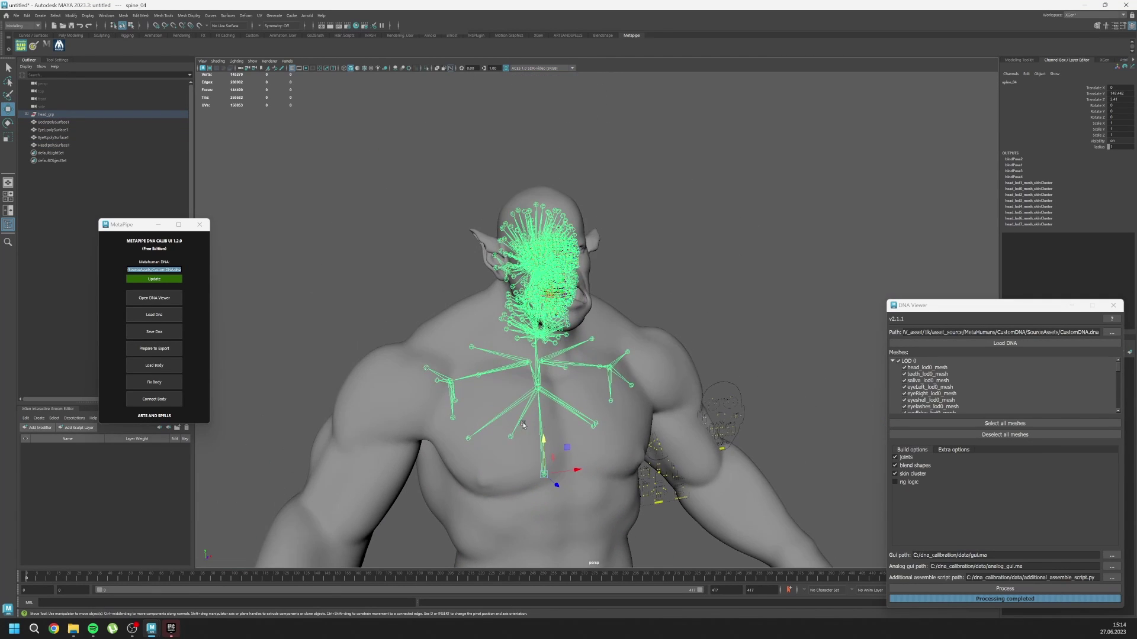
{"action": "mouse_move", "coordinate": [523, 425]}
{"action": "left_mouse_down", "text": "alt"}
{"action": "mouse_move", "coordinate": [558, 444]}
{"action": "mouse_move", "coordinate": [458, 443]}
{"action": "mouse_move", "coordinate": [505, 429]}
{"action": "mouse_move", "coordinate": [524, 437]}
{"action": "left_mouse_up", "text": "alt"}
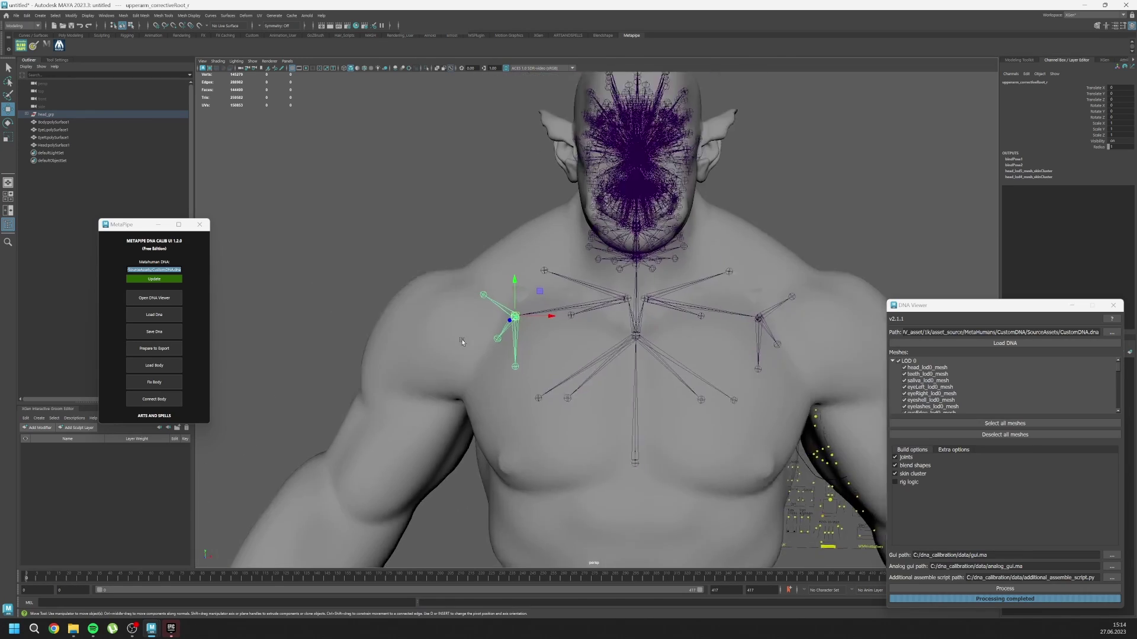
Step: Expand the joint hierarchy under head_grp through spine_04, spine_05 and clavicle_r, and select the upperarm_r joint
{"action": "scroll", "coordinate": [462, 342], "scroll_direction": "up", "scroll_amount": 4}
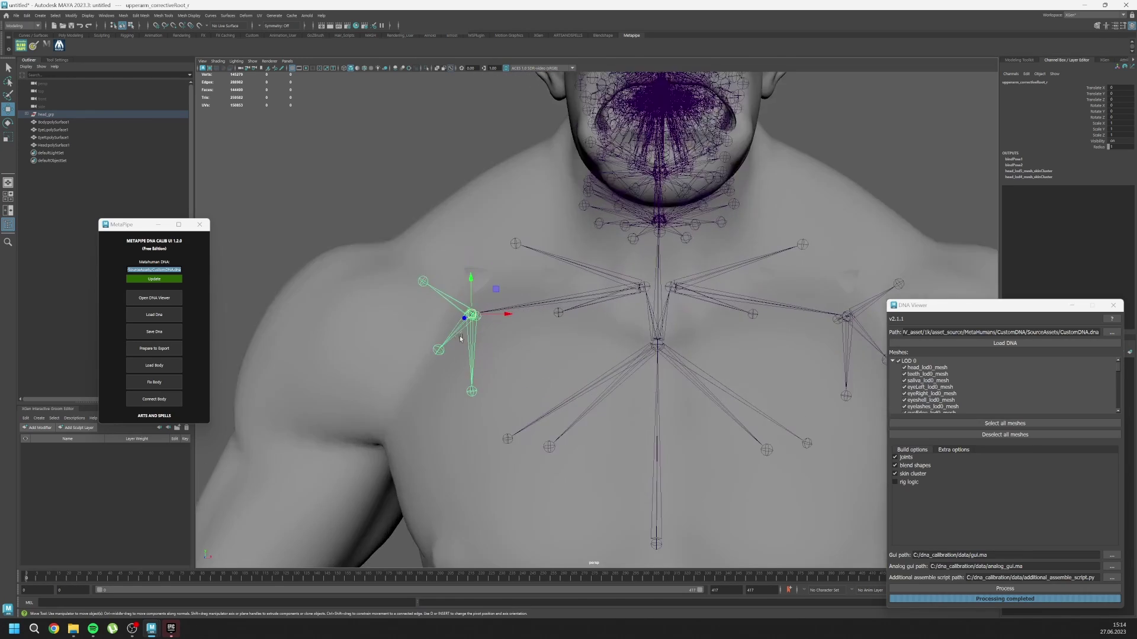
{"action": "mouse_move", "coordinate": [462, 341]}
{"action": "left_mouse_down", "text": "alt"}
{"action": "mouse_move", "coordinate": [515, 348]}
{"action": "mouse_move", "coordinate": [462, 319]}
{"action": "left_mouse_up", "text": "alt"}
{"action": "middle_click_drag", "start_coordinate": [463, 320], "coordinate": [505, 341], "text": "alt"}
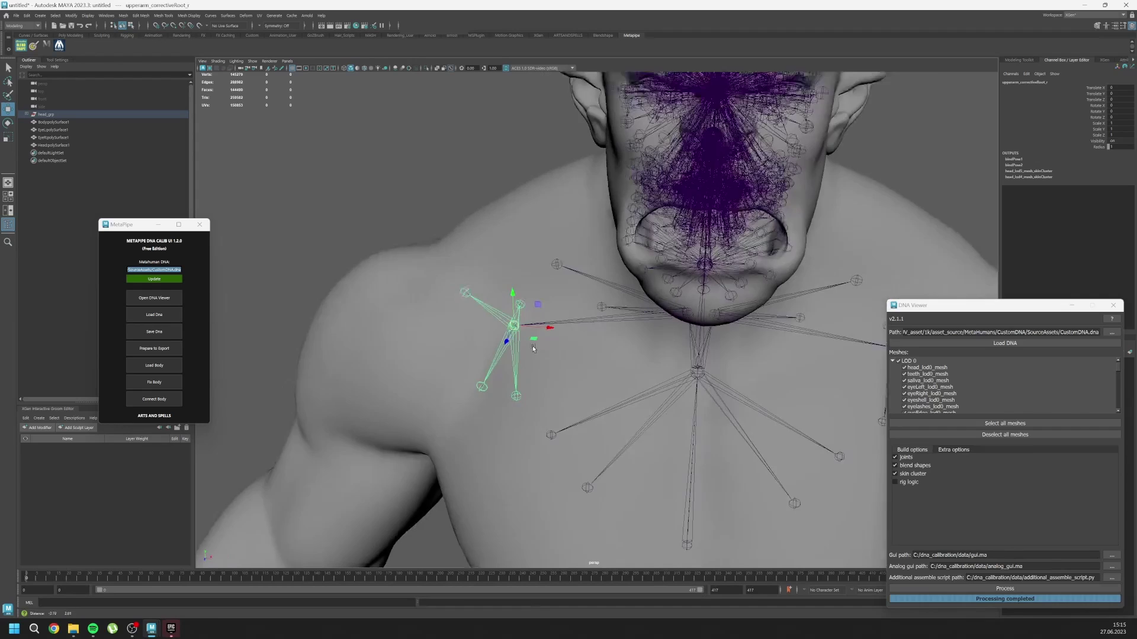
{"action": "scroll", "coordinate": [460, 327], "scroll_direction": "up", "scroll_amount": 4}
{"action": "left_click", "coordinate": [27, 114]}
{"action": "left_click", "coordinate": [31, 138]}
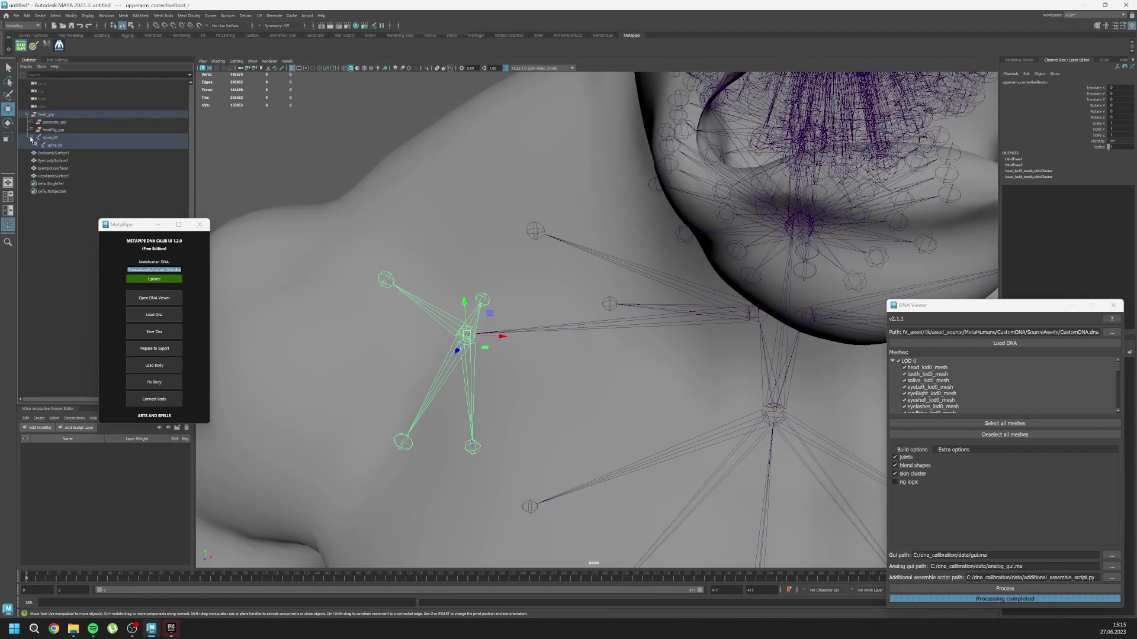
{"action": "left_click", "coordinate": [36, 146]}
{"action": "left_click", "coordinate": [40, 192]}
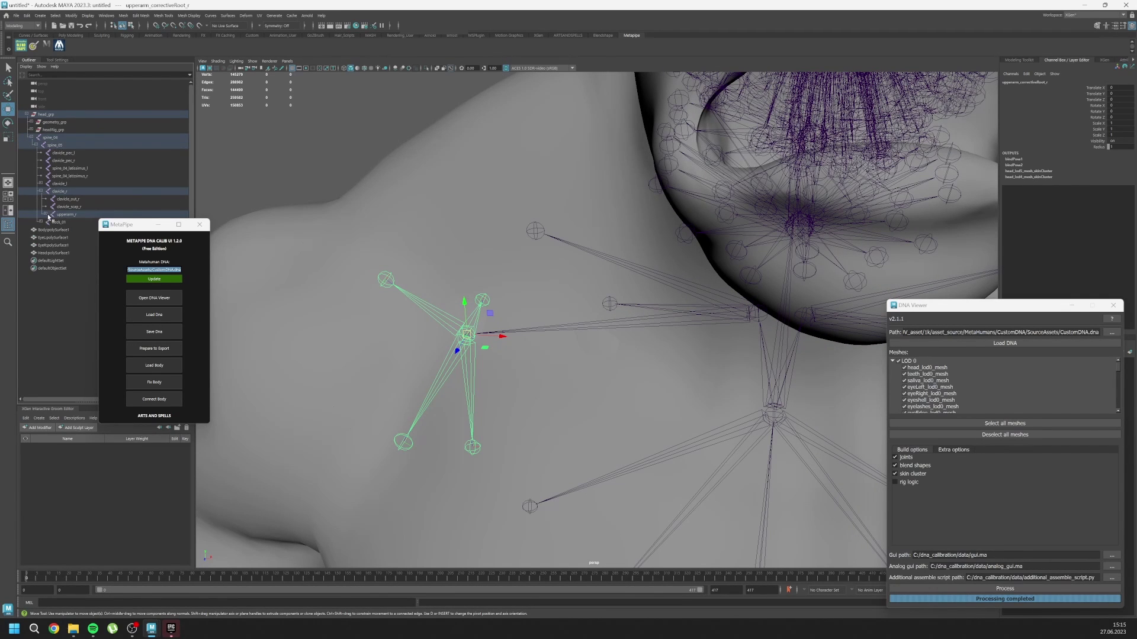
{"action": "left_click", "coordinate": [69, 216]}
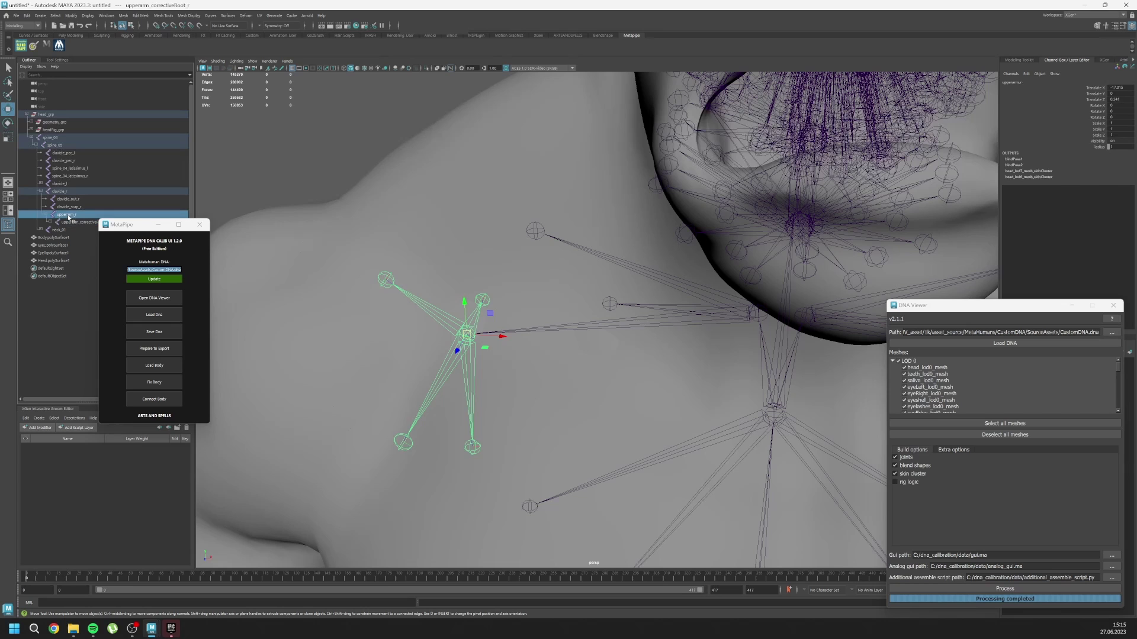
{"action": "left_click_drag", "start_coordinate": [398, 278], "coordinate": [524, 322], "text": "alt"}
{"action": "scroll", "coordinate": [503, 263], "scroll_direction": "down", "scroll_amount": 5}
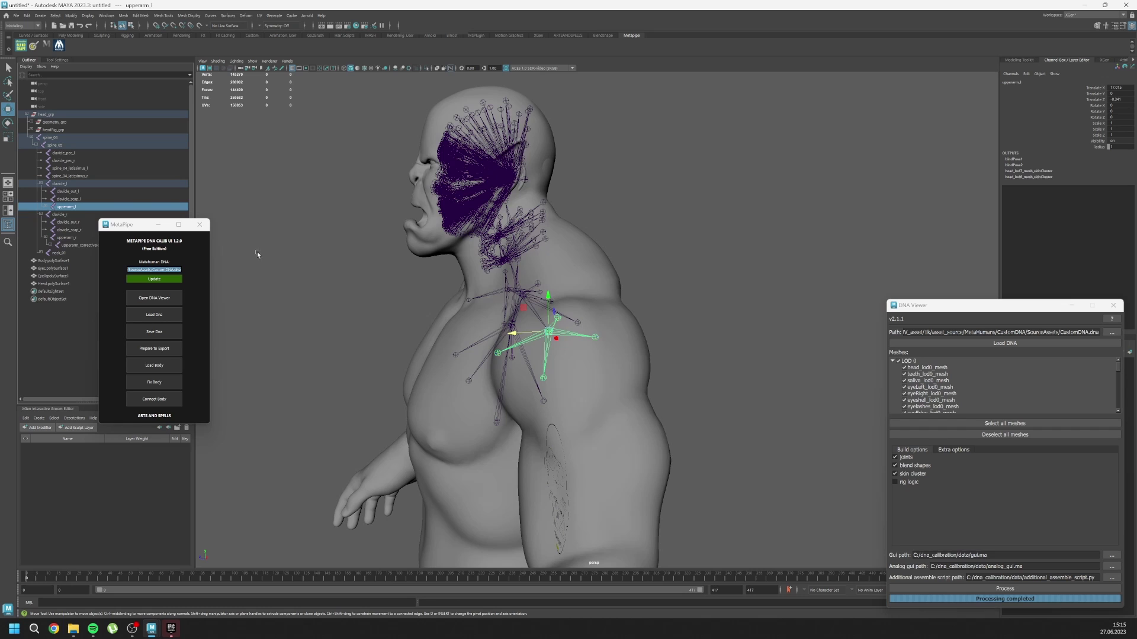
Step: Move the upperarm_l joint outward and back into the centre of the orc's left shoulder
{"action": "left_click_drag", "start_coordinate": [557, 336], "coordinate": [524, 336], "text": "alt"}
{"action": "left_click_drag", "start_coordinate": [504, 339], "coordinate": [697, 293]}
{"action": "left_click_drag", "start_coordinate": [561, 330], "coordinate": [639, 315], "text": "alt"}
{"action": "left_click_drag", "start_coordinate": [735, 300], "coordinate": [738, 302]}
{"action": "left_click_drag", "start_coordinate": [599, 324], "coordinate": [563, 327], "text": "alt"}
Step: Examine how the facial, neck and shoulder joints line up with the orc mesh from the side and the front
{"action": "middle_click_drag", "start_coordinate": [529, 245], "coordinate": [530, 313], "text": "alt"}
{"action": "scroll", "coordinate": [520, 299], "scroll_direction": "up", "scroll_amount": 3}
{"action": "left_click_drag", "start_coordinate": [514, 288], "coordinate": [560, 318], "text": "alt"}
{"action": "scroll", "coordinate": [547, 297], "scroll_direction": "up", "scroll_amount": 4}
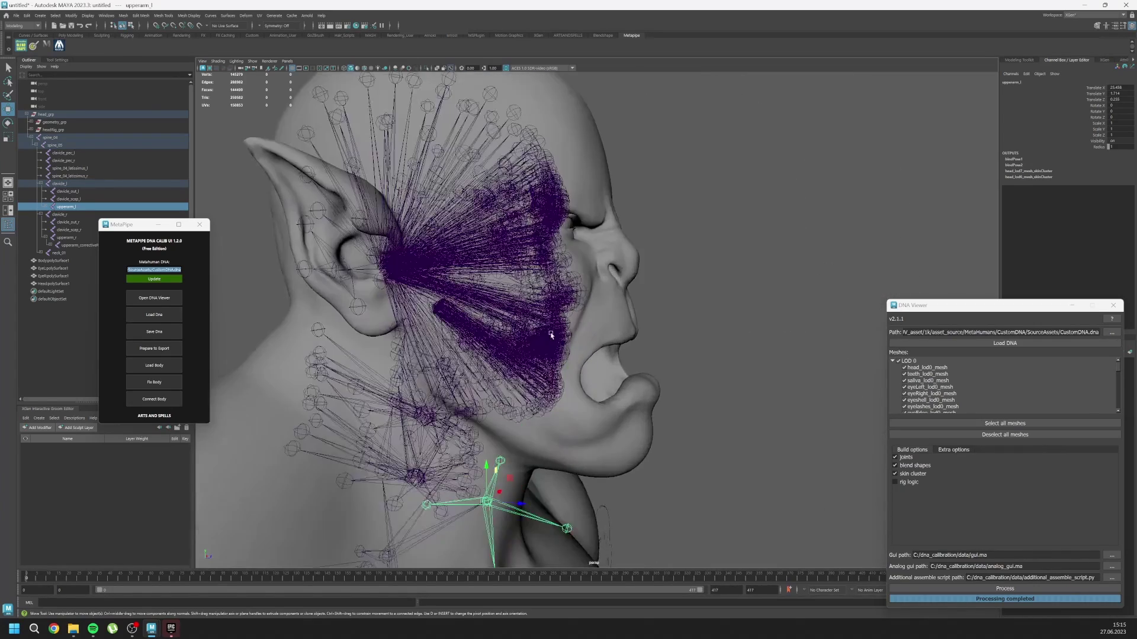
{"action": "scroll", "coordinate": [477, 262], "scroll_direction": "down", "scroll_amount": 8}
{"action": "left_click_drag", "start_coordinate": [477, 261], "coordinate": [423, 272], "text": "alt"}
{"action": "middle_click_drag", "start_coordinate": [568, 465], "coordinate": [535, 424], "text": "alt"}
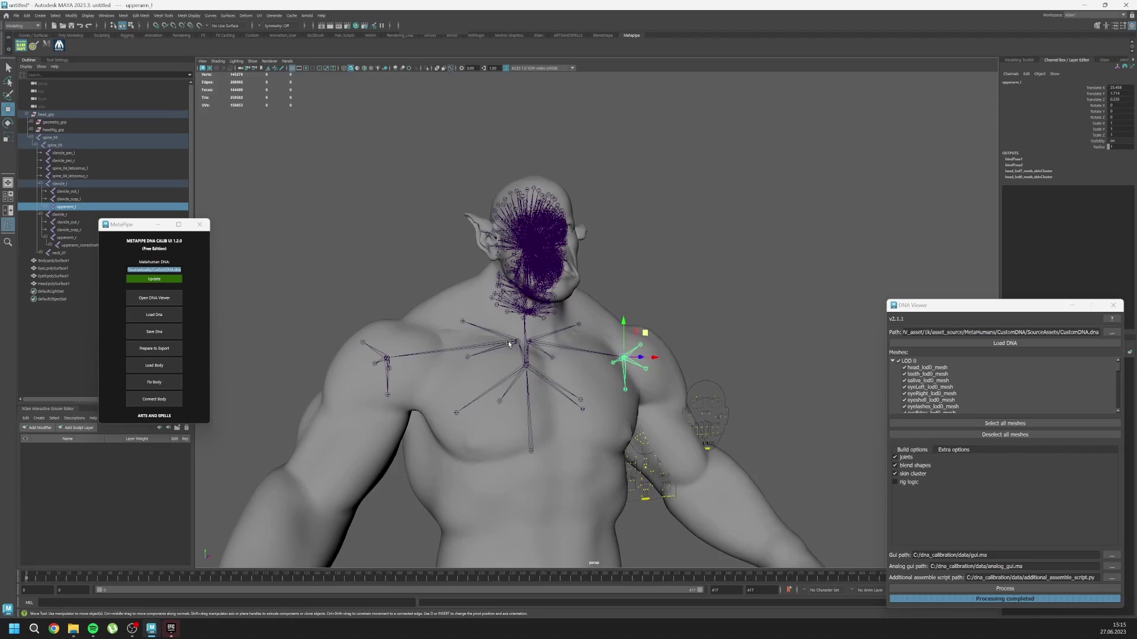
{"action": "scroll", "coordinate": [535, 423], "scroll_direction": "up", "scroll_amount": 1}
Step: Select the complete joint hierarchy from spine_04 down and set the joint radius to 0.01
{"action": "left_click_drag", "start_coordinate": [534, 422], "coordinate": [501, 440]}
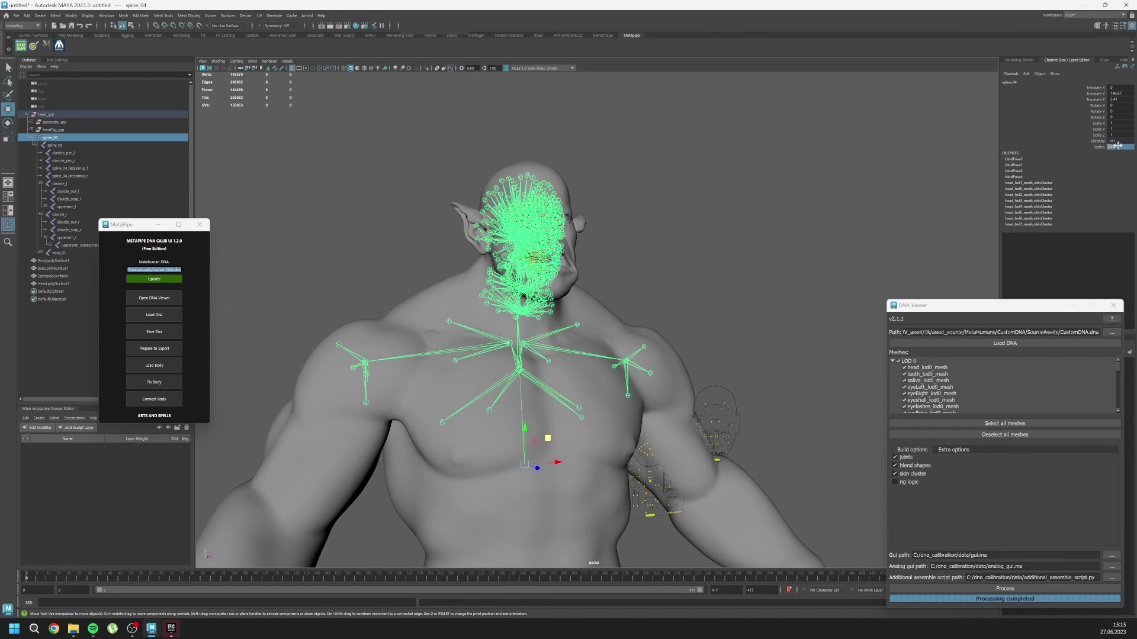
{"action": "left_click", "coordinate": [55, 15]}
{"action": "left_click", "coordinate": [68, 59]}
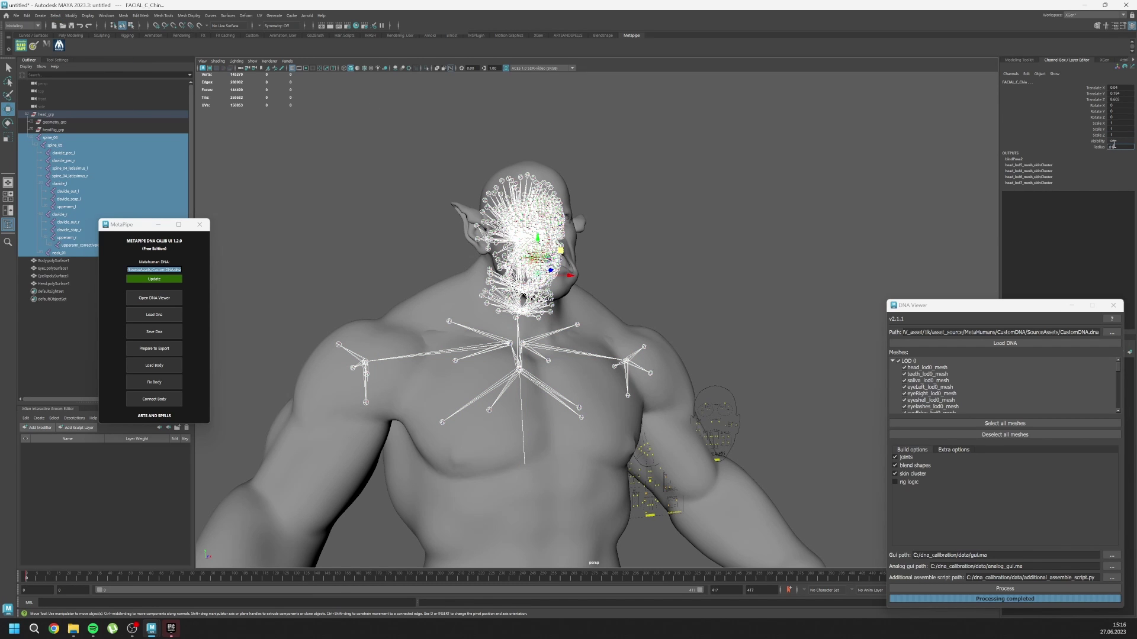
{"action": "key", "text": "Return"}
{"action": "left_click", "coordinate": [729, 237]}
Step: Select the right nasolabial bulge joint together with the upper and lower mouth joints beside the orc's mouth
{"action": "left_click_drag", "start_coordinate": [532, 296], "coordinate": [598, 290], "text": "alt"}
{"action": "right_click_drag", "start_coordinate": [450, 302], "coordinate": [557, 318], "text": "alt"}
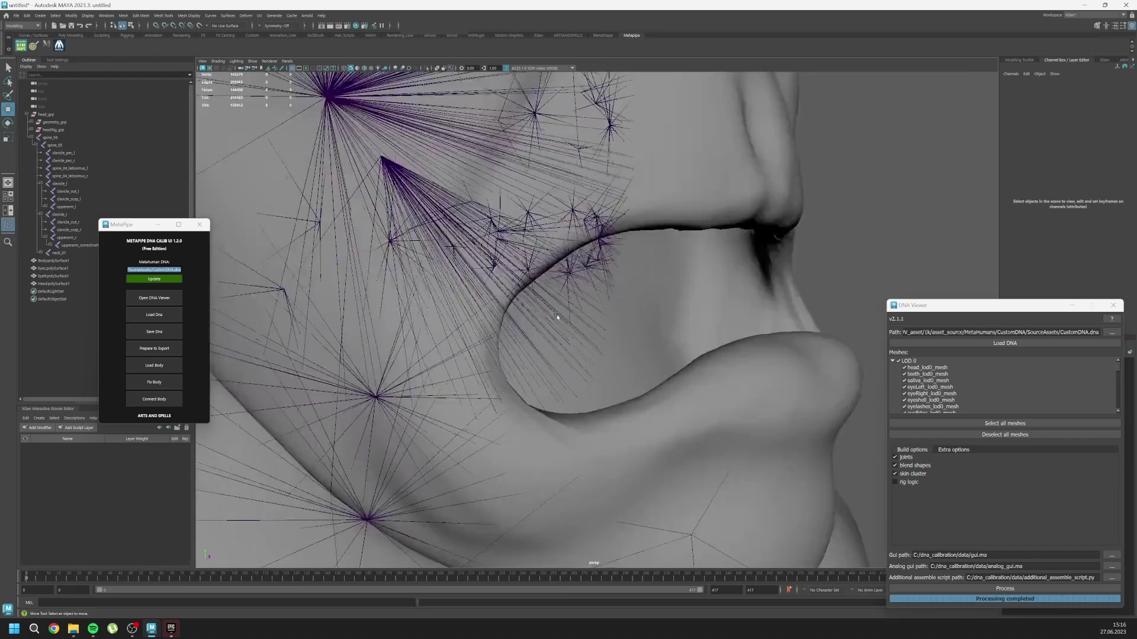
{"action": "scroll", "coordinate": [556, 317], "scroll_direction": "up", "scroll_amount": 6}
{"action": "left_click", "coordinate": [658, 254]}
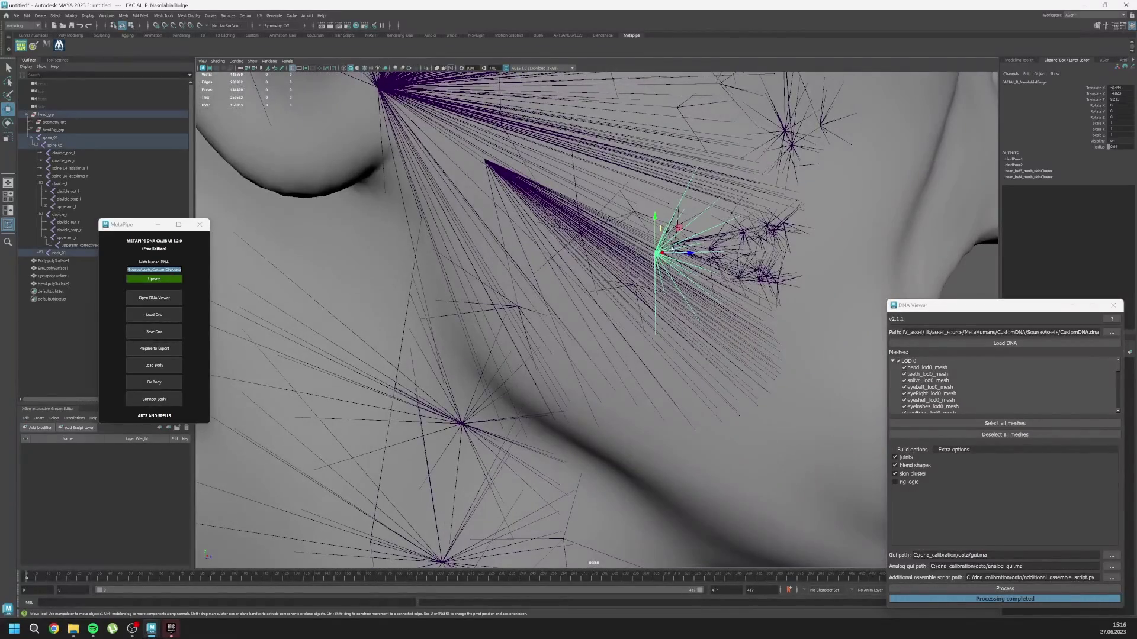
{"action": "left_click", "coordinate": [714, 253]}
{"action": "left_click", "coordinate": [664, 254]}
{"action": "left_click_drag", "start_coordinate": [664, 254], "coordinate": [592, 249], "text": "alt"}
{"action": "left_click", "coordinate": [581, 242], "text": "shift"}
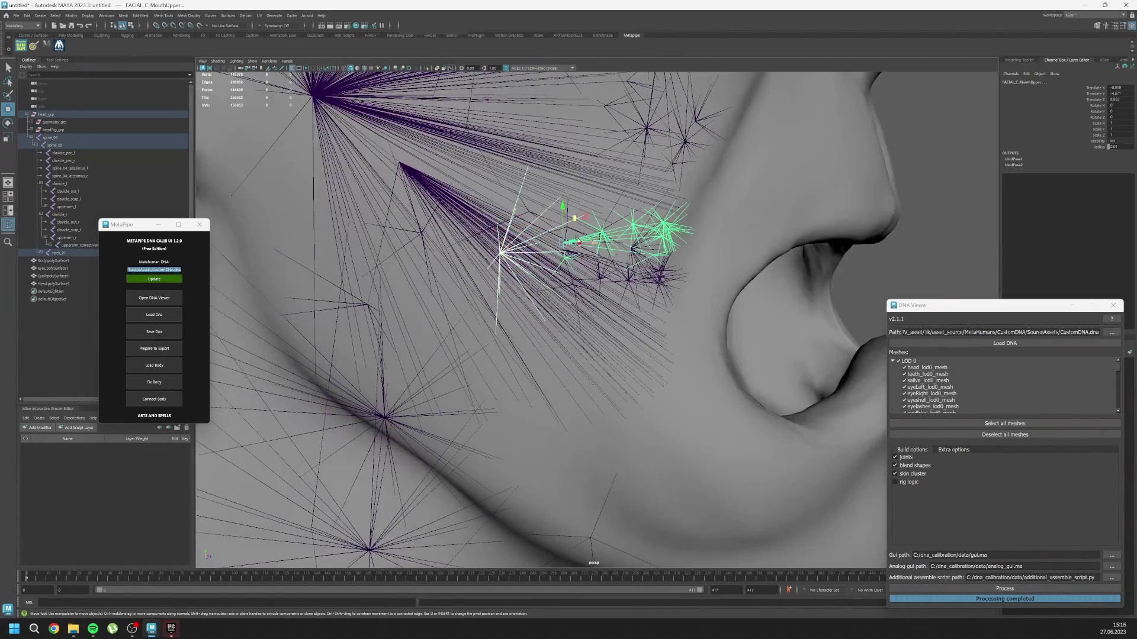
{"action": "left_click", "coordinate": [627, 277], "text": "shift"}
Step: Try to add the opposite side's joints and move the selected mouth joints forward, and undo the last changes
{"action": "scroll", "coordinate": [647, 272], "scroll_direction": "down", "scroll_amount": 3}
{"action": "left_click_drag", "start_coordinate": [647, 271], "coordinate": [489, 294], "text": "alt"}
{"action": "scroll", "coordinate": [631, 256], "scroll_direction": "up", "scroll_amount": 3}
{"action": "left_click", "coordinate": [631, 256], "text": "shift"}
{"action": "left_click", "coordinate": [443, 254], "text": "shift"}
{"action": "mouse_move", "coordinate": [568, 290]}
{"action": "left_mouse_down", "text": "alt"}
{"action": "mouse_move", "coordinate": [547, 292]}
{"action": "mouse_move", "coordinate": [562, 284]}
{"action": "left_mouse_up", "text": "alt"}
{"action": "left_click_drag", "start_coordinate": [562, 284], "coordinate": [506, 289]}
{"action": "left_click_drag", "start_coordinate": [492, 303], "coordinate": [557, 331], "text": "alt"}
{"action": "key", "text": "ctrl+z"}
{"action": "key", "text": "ctrl+z"}
{"action": "key", "text": "ctrl+z"}
Step: Select the row of lower lip joints together across both sides of the orc's mouth
{"action": "left_click", "coordinate": [501, 335]}
{"action": "left_click", "coordinate": [479, 342], "text": "shift"}
{"action": "left_click", "coordinate": [450, 349], "text": "shift"}
{"action": "left_click", "coordinate": [531, 282], "text": "shift"}
{"action": "mouse_move", "coordinate": [550, 340]}
{"action": "left_mouse_down", "text": "alt"}
{"action": "mouse_move", "coordinate": [472, 350]}
{"action": "mouse_move", "coordinate": [551, 347]}
{"action": "left_mouse_up", "text": "alt"}
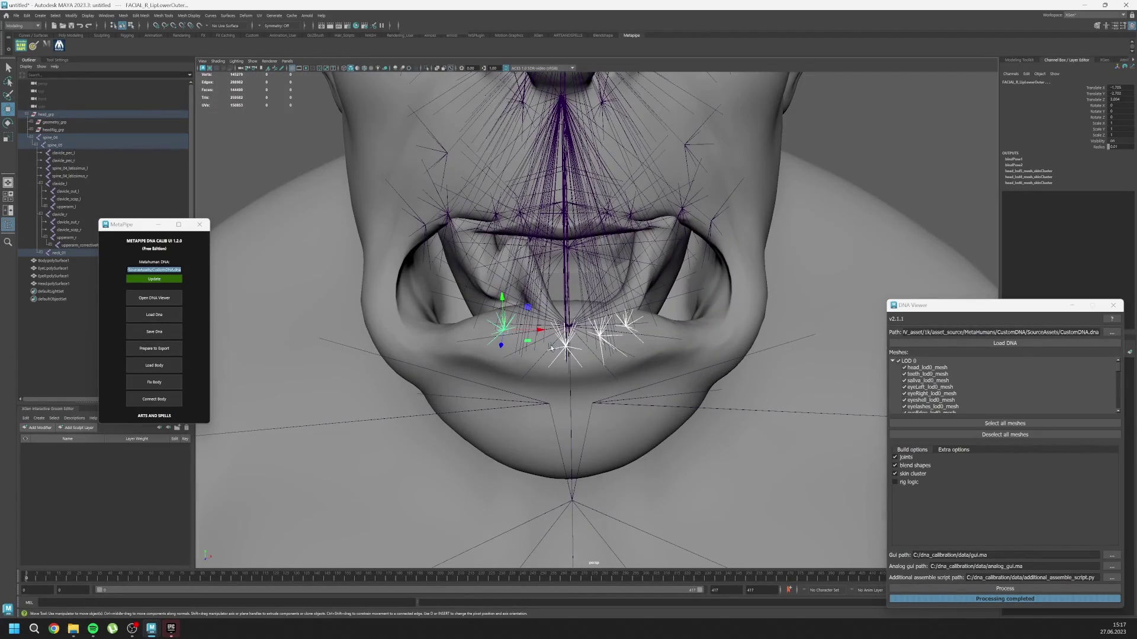
Step: Reposition the lower lip joints individually, starting with the right outer one, so they follow the orc's lower lip
{"action": "left_click", "coordinate": [505, 327]}
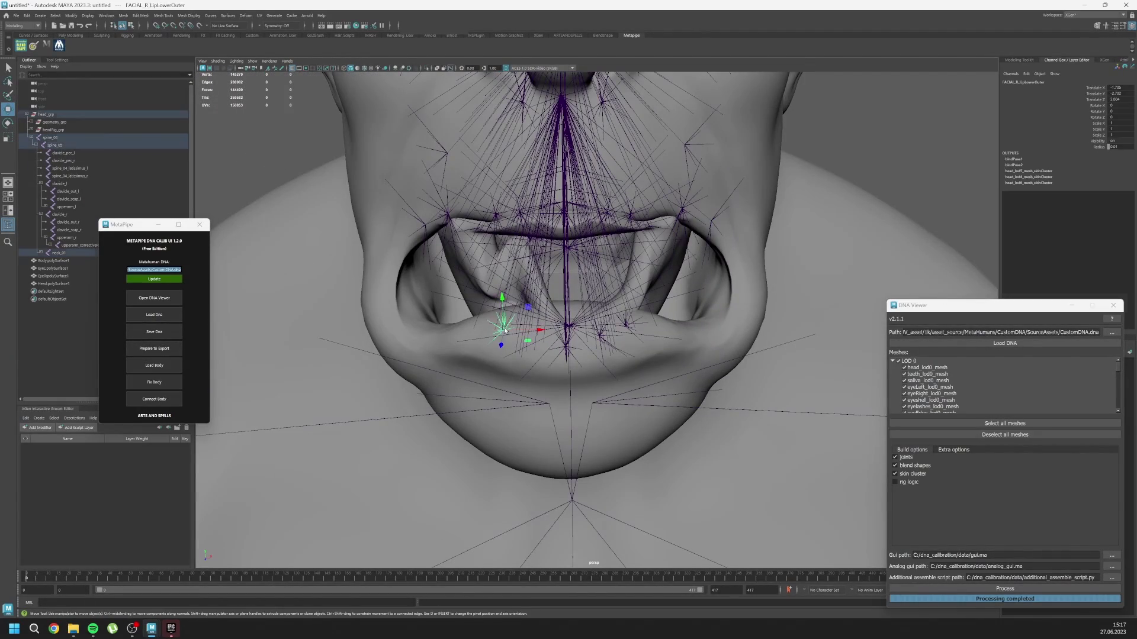
{"action": "left_click_drag", "start_coordinate": [511, 330], "coordinate": [522, 339], "text": "alt"}
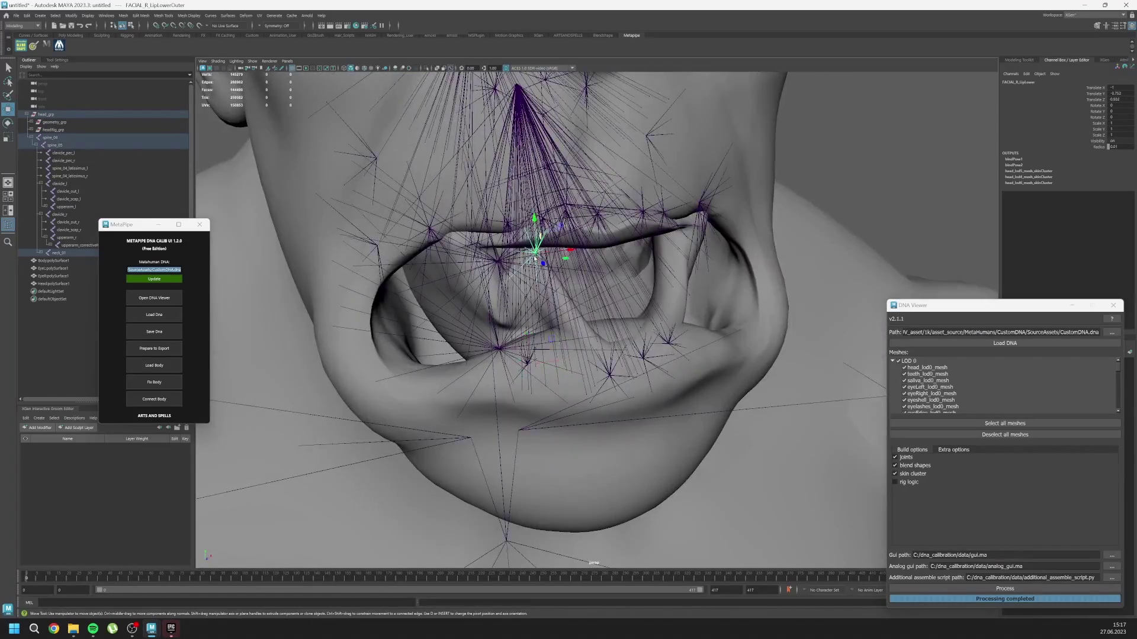
{"action": "left_click_drag", "start_coordinate": [535, 258], "coordinate": [640, 349], "text": "alt"}
{"action": "left_click", "coordinate": [514, 346]}
{"action": "left_click_drag", "start_coordinate": [657, 355], "coordinate": [521, 367]}
{"action": "left_click", "coordinate": [586, 332]}
{"action": "left_click_drag", "start_coordinate": [617, 342], "coordinate": [710, 370]}
{"action": "left_click_drag", "start_coordinate": [711, 370], "coordinate": [704, 331], "text": "alt"}
{"action": "left_click", "coordinate": [610, 347]}
{"action": "left_click", "coordinate": [456, 324]}
Step: Reposition the right nasolabial bulge joint and a neighbouring joint to follow the area above the orc's mouth corner
{"action": "left_click_drag", "start_coordinate": [456, 323], "coordinate": [548, 334], "text": "alt"}
{"action": "left_click", "coordinate": [402, 222]}
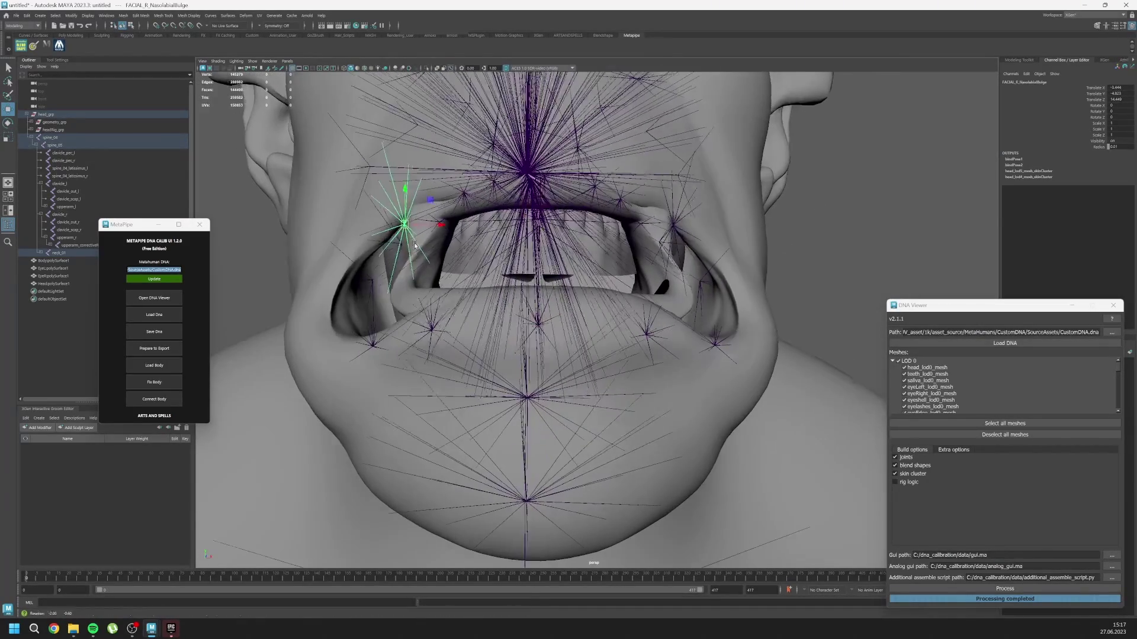
{"action": "left_click_drag", "start_coordinate": [403, 222], "coordinate": [503, 234], "text": "alt"}
{"action": "left_click_drag", "start_coordinate": [345, 277], "coordinate": [509, 228]}
{"action": "left_click", "coordinate": [422, 249]}
{"action": "left_click_drag", "start_coordinate": [444, 257], "coordinate": [443, 269]}
{"action": "left_click_drag", "start_coordinate": [443, 270], "coordinate": [482, 263], "text": "alt"}
Step: Adjust the right upper lip joint and its neighbours along the edge of the orc's upper lip
{"action": "left_click", "coordinate": [595, 214]}
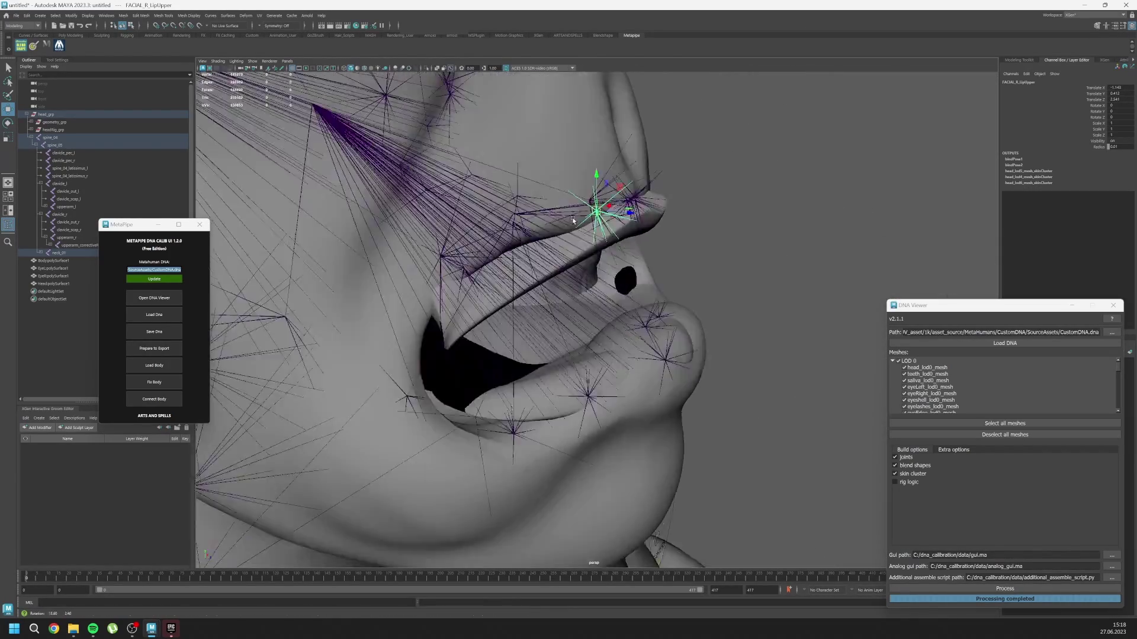
{"action": "left_click_drag", "start_coordinate": [595, 214], "coordinate": [438, 228], "text": "alt"}
{"action": "left_click", "coordinate": [585, 240]}
{"action": "left_click", "coordinate": [619, 246]}
{"action": "left_click_drag", "start_coordinate": [585, 240], "coordinate": [624, 252], "text": "alt"}
{"action": "mouse_move", "coordinate": [624, 252]}
{"action": "left_mouse_down", "text": "alt"}
{"action": "mouse_move", "coordinate": [699, 290]}
{"action": "mouse_move", "coordinate": [627, 266]}
{"action": "left_mouse_up", "text": "alt"}
Step: Position the centre upper lip joint on the middle of the orc's upper lip
{"action": "left_click", "coordinate": [457, 186]}
{"action": "left_click_drag", "start_coordinate": [456, 185], "coordinate": [550, 236], "text": "alt"}
{"action": "left_click_drag", "start_coordinate": [557, 275], "coordinate": [560, 271]}
{"action": "left_click_drag", "start_coordinate": [616, 244], "coordinate": [520, 234], "text": "alt"}
{"action": "left_click", "coordinate": [507, 256]}
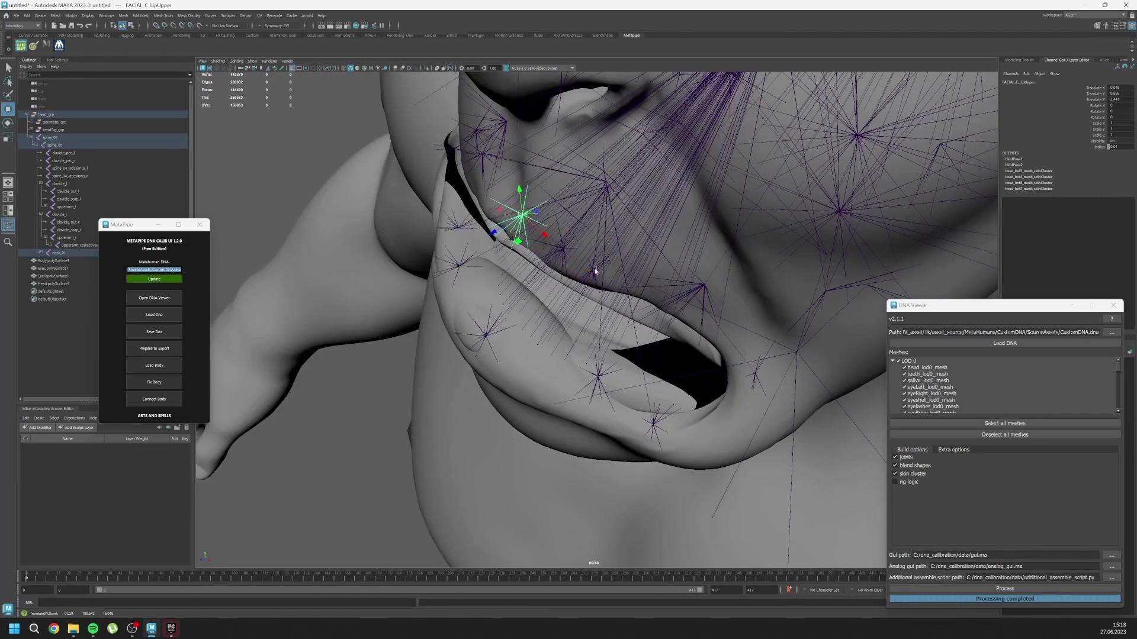
Step: Reposition the left-side upper lip and mouth corner joints to follow the outline of the orc's mouth
{"action": "left_click", "coordinate": [597, 271]}
{"action": "left_click_drag", "start_coordinate": [596, 271], "coordinate": [603, 266]}
{"action": "left_click_drag", "start_coordinate": [603, 265], "coordinate": [664, 217], "text": "alt"}
{"action": "left_click_drag", "start_coordinate": [664, 216], "coordinate": [562, 222], "text": "alt"}
{"action": "left_click", "coordinate": [649, 204]}
{"action": "left_click_drag", "start_coordinate": [648, 204], "coordinate": [628, 213], "text": "alt"}
{"action": "mouse_move", "coordinate": [651, 204]}
{"action": "left_mouse_down"}
{"action": "mouse_move", "coordinate": [700, 203]}
{"action": "mouse_move", "coordinate": [776, 174]}
{"action": "mouse_move", "coordinate": [672, 204]}
{"action": "left_mouse_up"}
{"action": "left_click_drag", "start_coordinate": [672, 204], "coordinate": [719, 332]}
{"action": "left_click", "coordinate": [586, 265]}
{"action": "left_click", "coordinate": [662, 334]}
{"action": "left_click", "coordinate": [730, 371]}
{"action": "left_click_drag", "start_coordinate": [730, 372], "coordinate": [728, 230], "text": "alt"}
{"action": "left_click", "coordinate": [610, 258]}
{"action": "left_click_drag", "start_coordinate": [728, 230], "coordinate": [583, 272], "text": "alt"}
Step: Select the right upper eyelid joints and move them to line up with the orc's eye
{"action": "left_click", "coordinate": [721, 207]}
{"action": "left_click_drag", "start_coordinate": [721, 207], "coordinate": [905, 222], "text": "alt"}
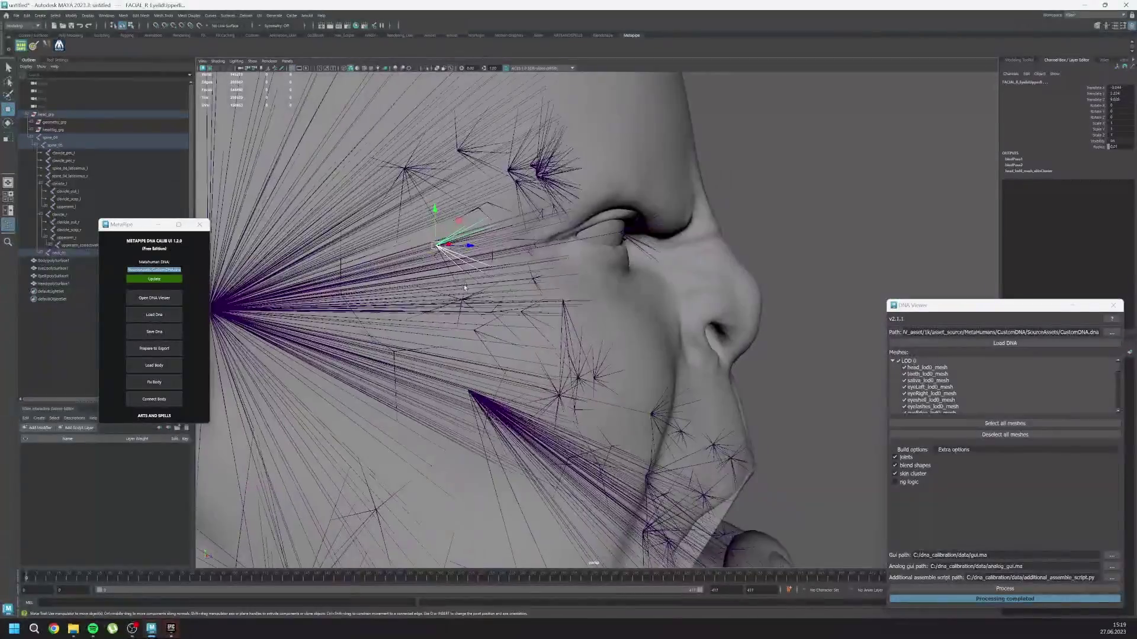
{"action": "left_click_drag", "start_coordinate": [515, 252], "coordinate": [623, 253], "text": "alt"}
{"action": "left_click", "coordinate": [613, 253]}
{"action": "left_click_drag", "start_coordinate": [623, 253], "coordinate": [457, 213], "text": "alt"}
{"action": "left_click_drag", "start_coordinate": [454, 210], "coordinate": [454, 216]}
Step: Reposition the remaining joints around the eyes and brows to fit the orc's upper face
{"action": "left_click_drag", "start_coordinate": [499, 278], "coordinate": [572, 340], "text": "alt"}
{"action": "left_click", "coordinate": [600, 342]}
{"action": "left_click_drag", "start_coordinate": [600, 343], "coordinate": [521, 355], "text": "alt"}
{"action": "left_click", "coordinate": [603, 338]}
{"action": "left_click", "coordinate": [553, 330]}
{"action": "left_click", "coordinate": [593, 345]}
{"action": "left_click_drag", "start_coordinate": [521, 355], "coordinate": [546, 372]}
{"action": "scroll", "coordinate": [578, 323], "scroll_direction": "down", "scroll_amount": 5}
{"action": "left_click", "coordinate": [644, 396]}
Step: Select the row of forehead joints above both of the orc's brows together
{"action": "scroll", "coordinate": [546, 372], "scroll_direction": "up", "scroll_amount": 5}
{"action": "left_click", "coordinate": [575, 357]}
{"action": "left_click", "coordinate": [608, 344], "text": "shift"}
{"action": "left_click", "coordinate": [644, 358], "text": "shift"}
{"action": "left_click_drag", "start_coordinate": [644, 357], "coordinate": [692, 359], "text": "alt"}
{"action": "left_click", "coordinate": [535, 344], "text": "shift"}
{"action": "left_click_drag", "start_coordinate": [535, 344], "coordinate": [604, 355], "text": "alt"}
{"action": "left_click", "coordinate": [453, 357], "text": "shift"}
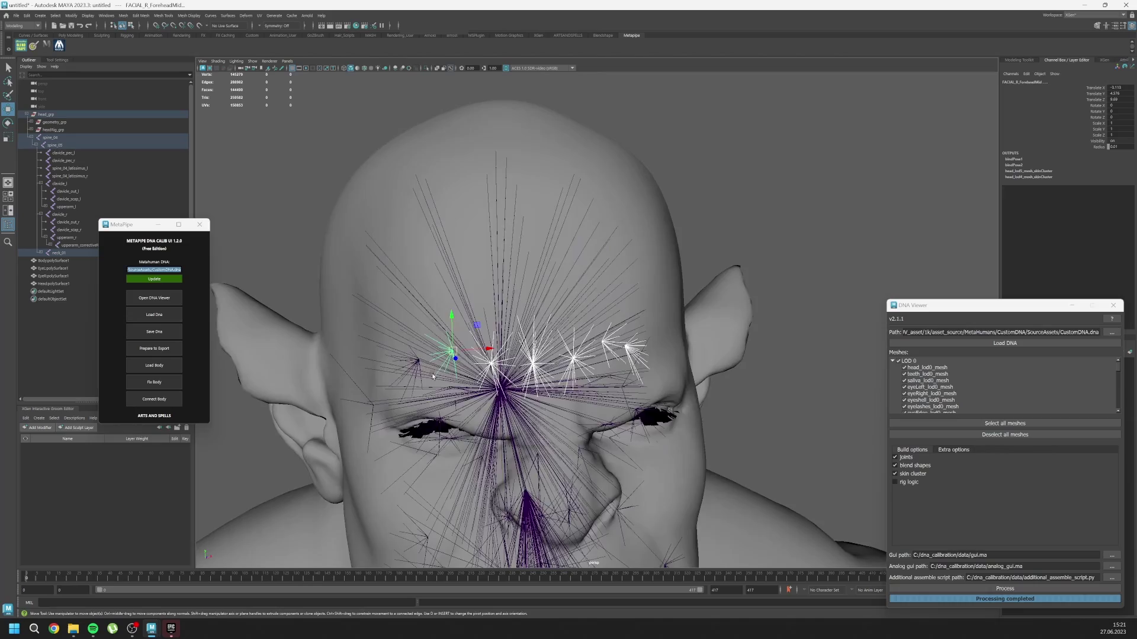
Step: Select the left nostril joint and its parent, and reposition the nose joints to match the orc's nose
{"action": "left_click_drag", "start_coordinate": [426, 361], "coordinate": [577, 384], "text": "alt"}
{"action": "left_click_drag", "start_coordinate": [698, 379], "coordinate": [509, 391], "text": "alt"}
{"action": "left_click", "coordinate": [554, 399]}
{"action": "left_click", "coordinate": [577, 397]}
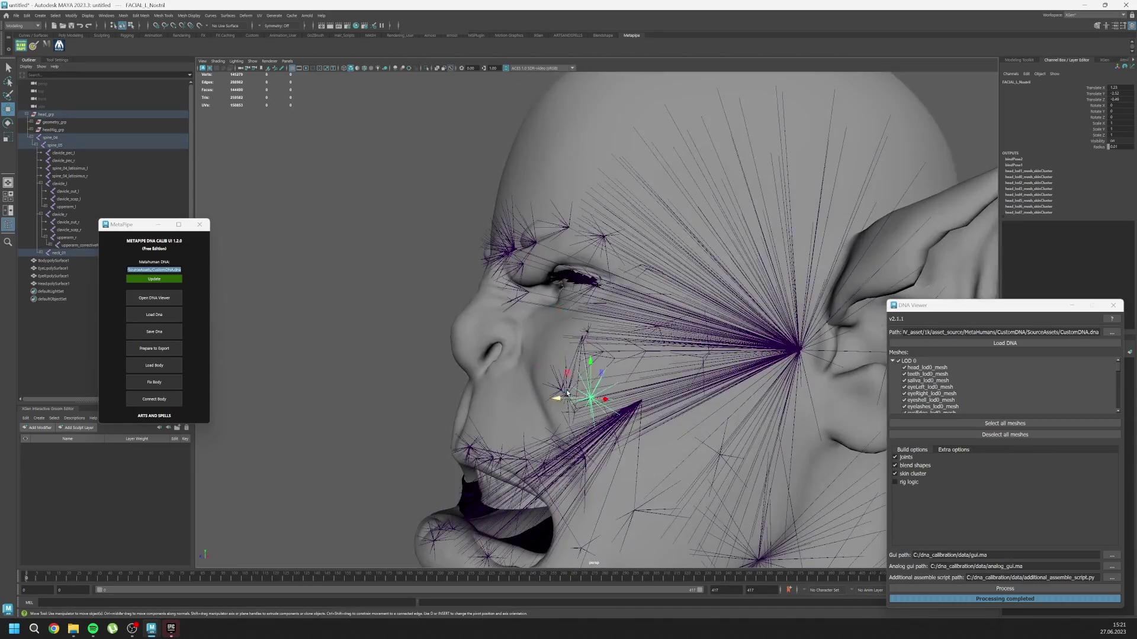
{"action": "key", "text": "Up"}
{"action": "left_click_drag", "start_coordinate": [578, 397], "coordinate": [700, 405], "text": "alt"}
{"action": "middle_click_drag", "start_coordinate": [700, 405], "coordinate": [731, 406]}
{"action": "left_click", "coordinate": [785, 405]}
{"action": "left_click_drag", "start_coordinate": [730, 406], "coordinate": [533, 385], "text": "alt"}
{"action": "left_click", "coordinate": [676, 389]}
Step: Examine how the repositioned joints fit the orc's face, neck and shoulders from the front and the side
{"action": "scroll", "coordinate": [762, 355], "scroll_direction": "down", "scroll_amount": 5}
{"action": "left_click", "coordinate": [761, 355]}
{"action": "left_click_drag", "start_coordinate": [761, 356], "coordinate": [657, 390], "text": "alt"}
{"action": "scroll", "coordinate": [574, 358], "scroll_direction": "up", "scroll_amount": 5}
{"action": "left_click_drag", "start_coordinate": [573, 357], "coordinate": [611, 367], "text": "alt"}
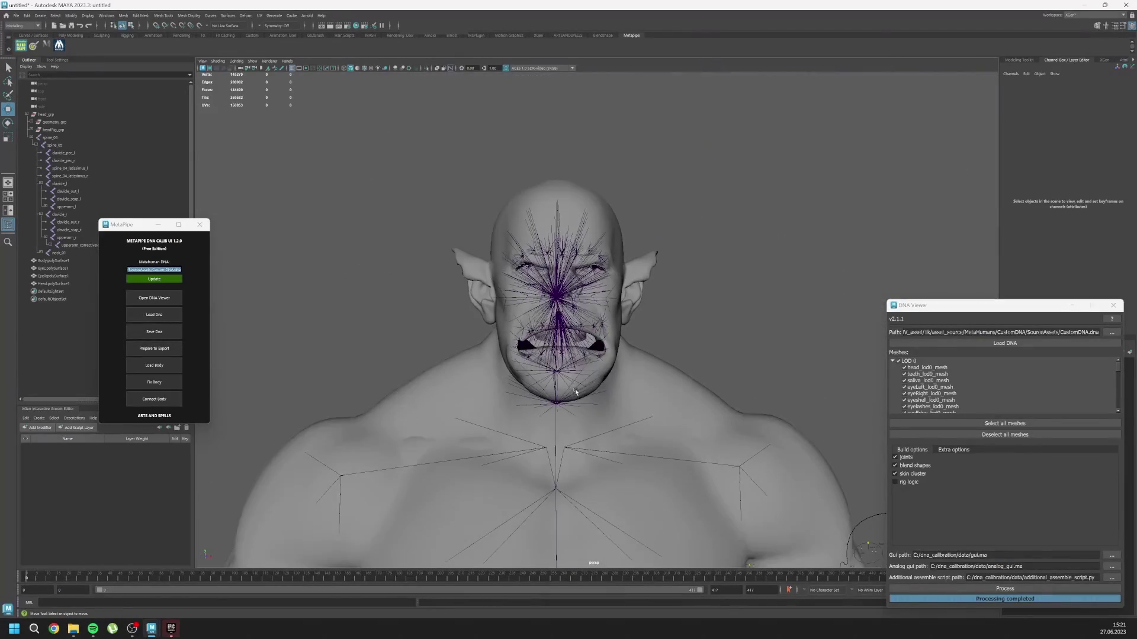
{"action": "left_click_drag", "start_coordinate": [579, 456], "coordinate": [521, 393], "text": "alt"}
{"action": "right_click_drag", "start_coordinate": [521, 393], "coordinate": [550, 398], "text": "alt"}
{"action": "left_click_drag", "start_coordinate": [502, 405], "coordinate": [583, 406], "text": "alt"}
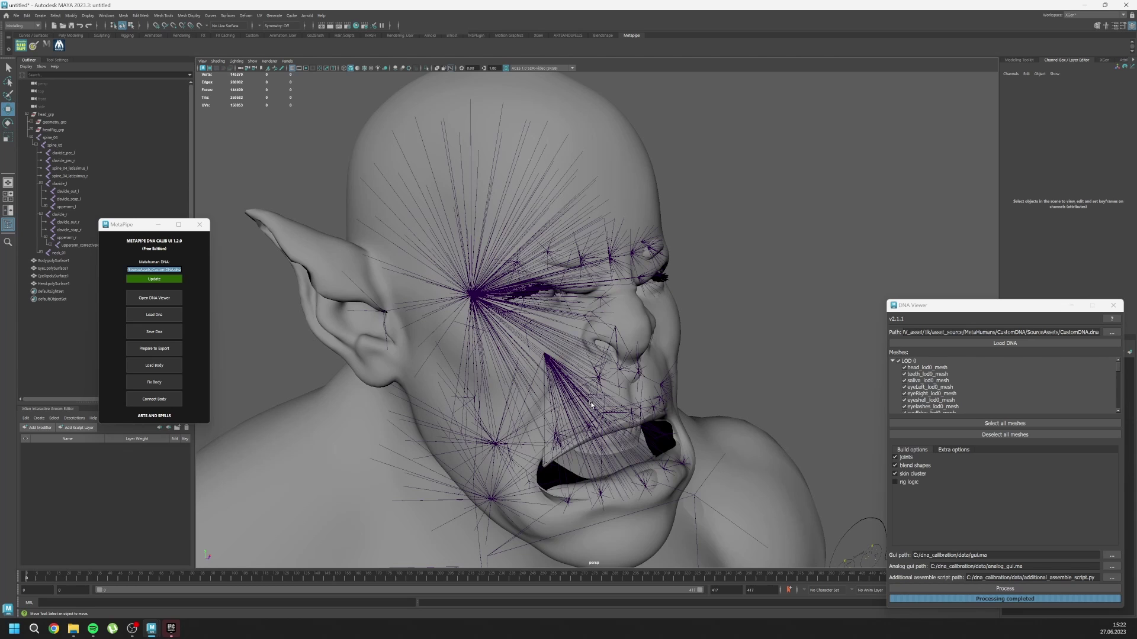
{"action": "left_click_drag", "start_coordinate": [613, 378], "coordinate": [583, 308], "text": "alt"}
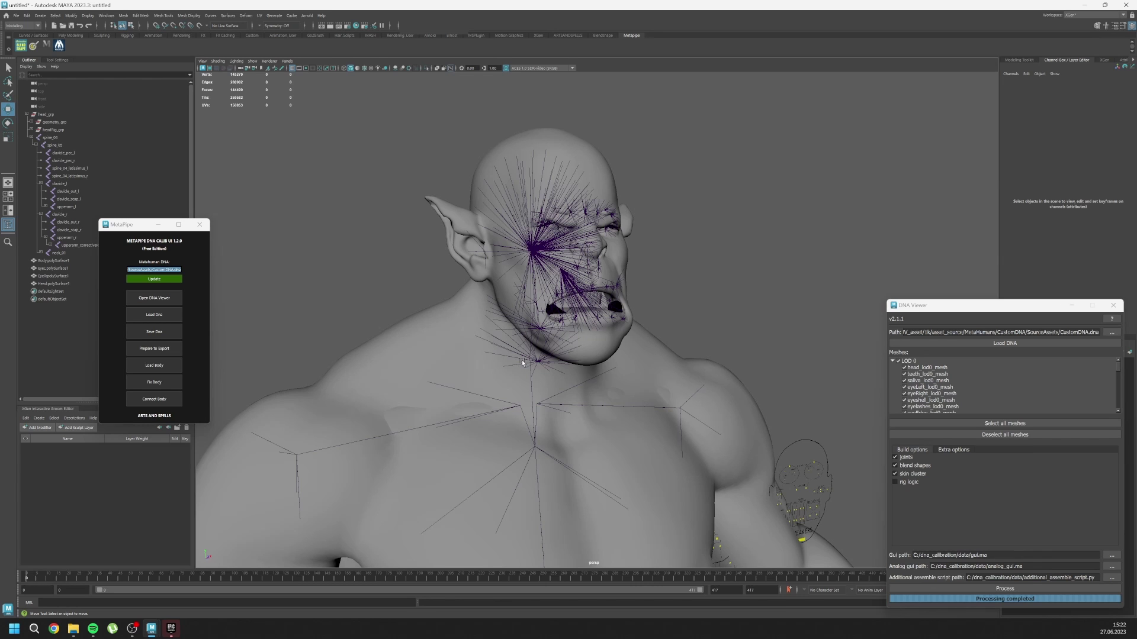
{"action": "left_click_drag", "start_coordinate": [524, 363], "coordinate": [549, 311], "text": "alt"}
{"action": "left_click_drag", "start_coordinate": [596, 397], "coordinate": [519, 397], "text": "alt"}
{"action": "left_click_drag", "start_coordinate": [486, 325], "coordinate": [546, 315], "text": "alt"}
Step: Create a blend shape on head_lod0_mesh in the Shape Editor and add the orc head HeadpolySurface1 as its target
{"action": "left_click", "coordinate": [641, 294]}
{"action": "left_click_drag", "start_coordinate": [640, 294], "coordinate": [477, 307], "text": "alt"}
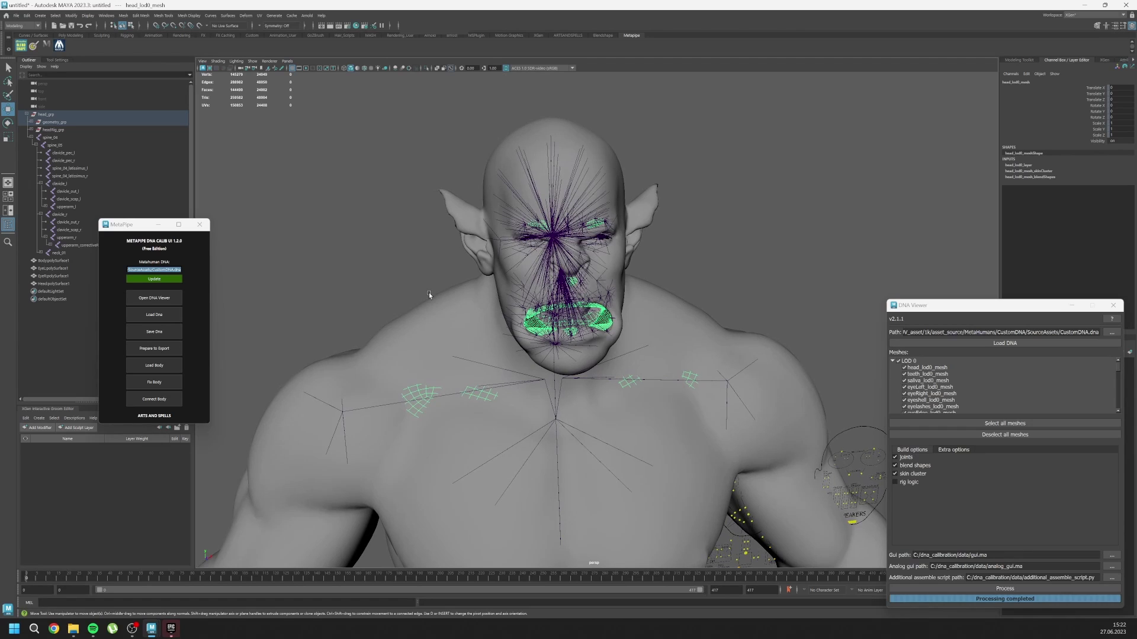
{"action": "left_click", "coordinate": [102, 36]}
{"action": "left_click", "coordinate": [299, 46]}
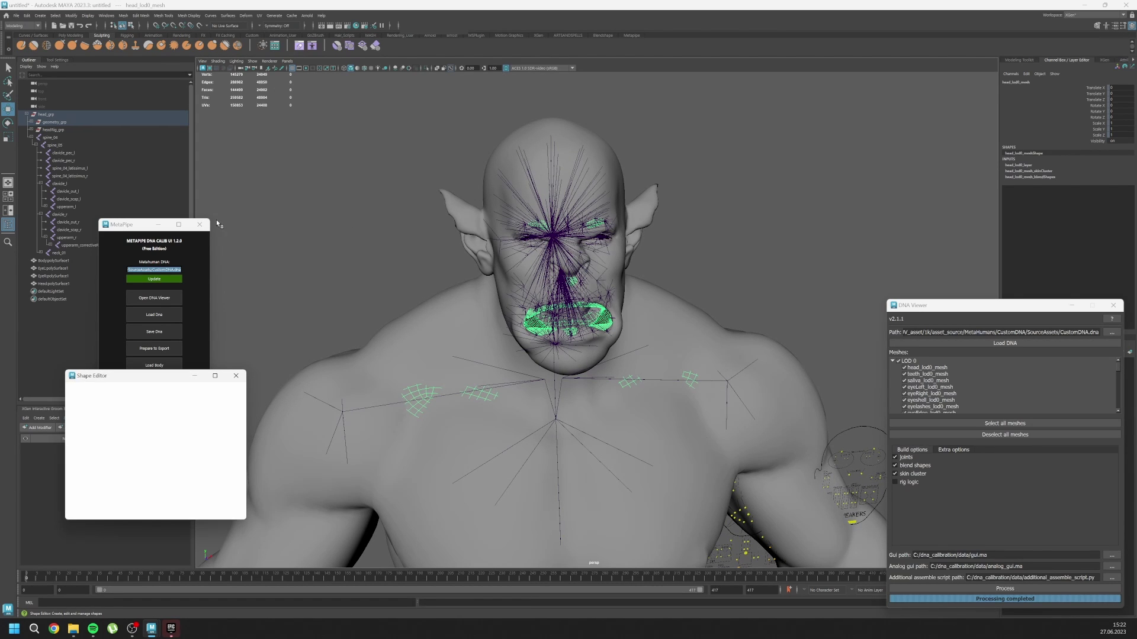
{"action": "left_click", "coordinate": [92, 400]}
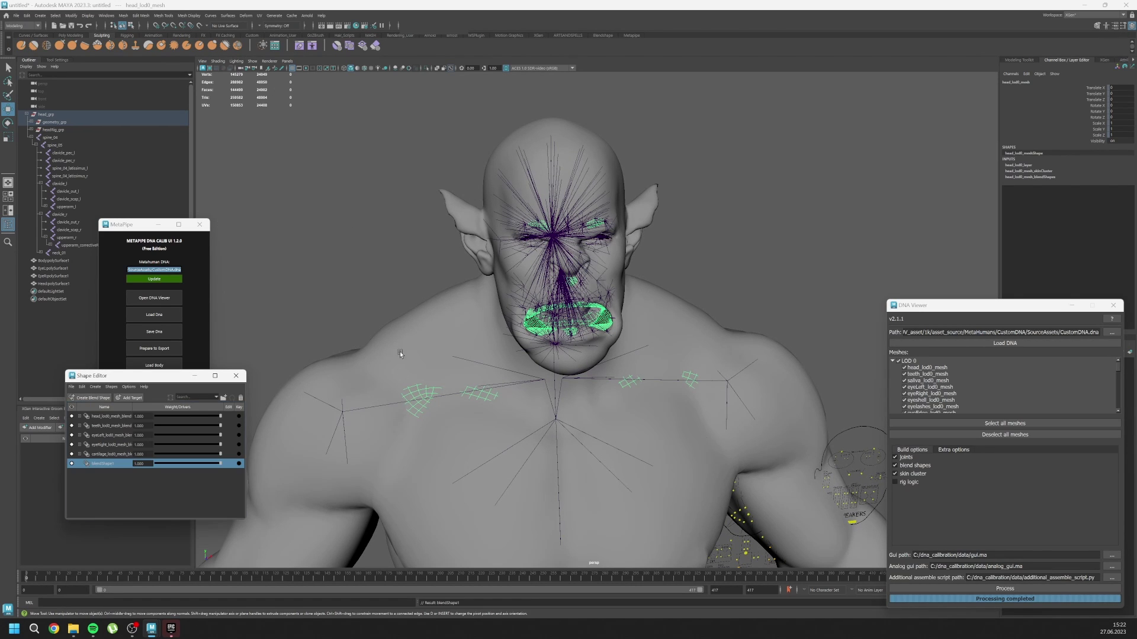
{"action": "left_click", "coordinate": [363, 360]}
{"action": "left_click", "coordinate": [129, 397]}
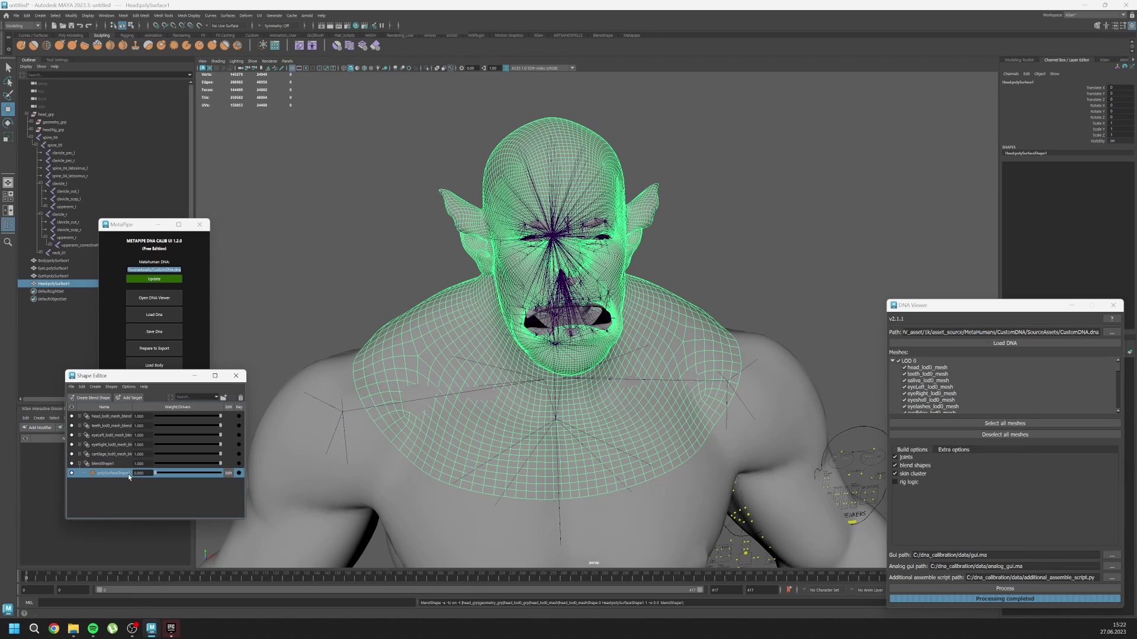
Step: Duplicate head_lod0_mesh and add the copy as a second target of blendShape1
{"action": "left_click", "coordinate": [606, 326]}
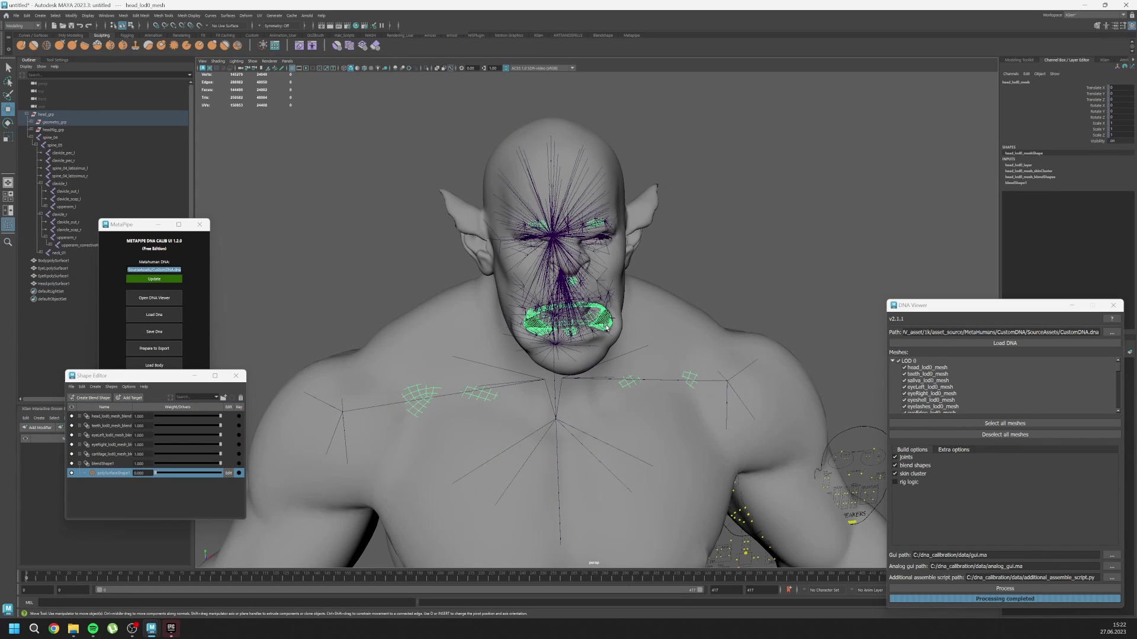
{"action": "key", "text": "ctrl+d"}
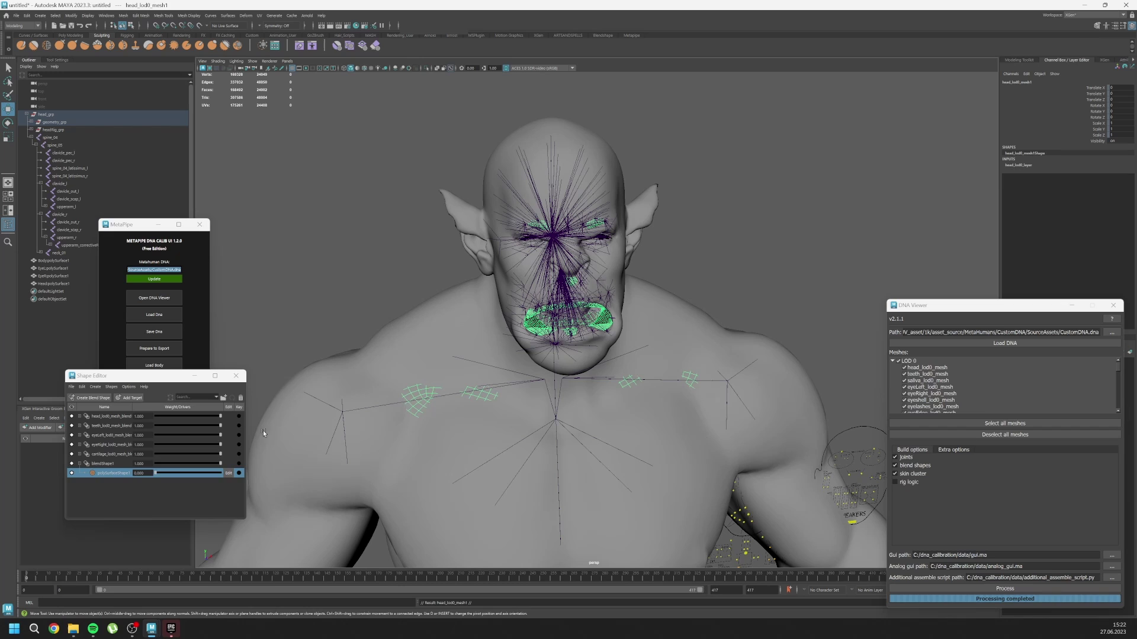
{"action": "right_click", "coordinate": [102, 465]}
{"action": "left_click", "coordinate": [122, 481]}
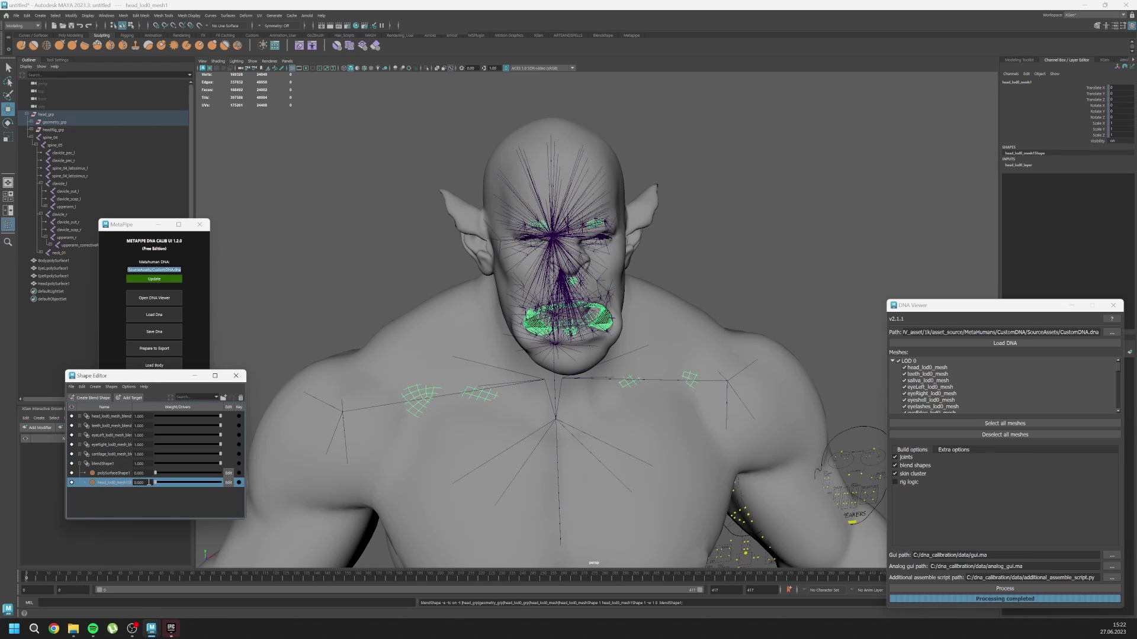
Step: Set the duplicated head target's weight to -1 and the polySurfaceShape1 target's weight to 1
{"action": "double_click", "coordinate": [148, 483]}
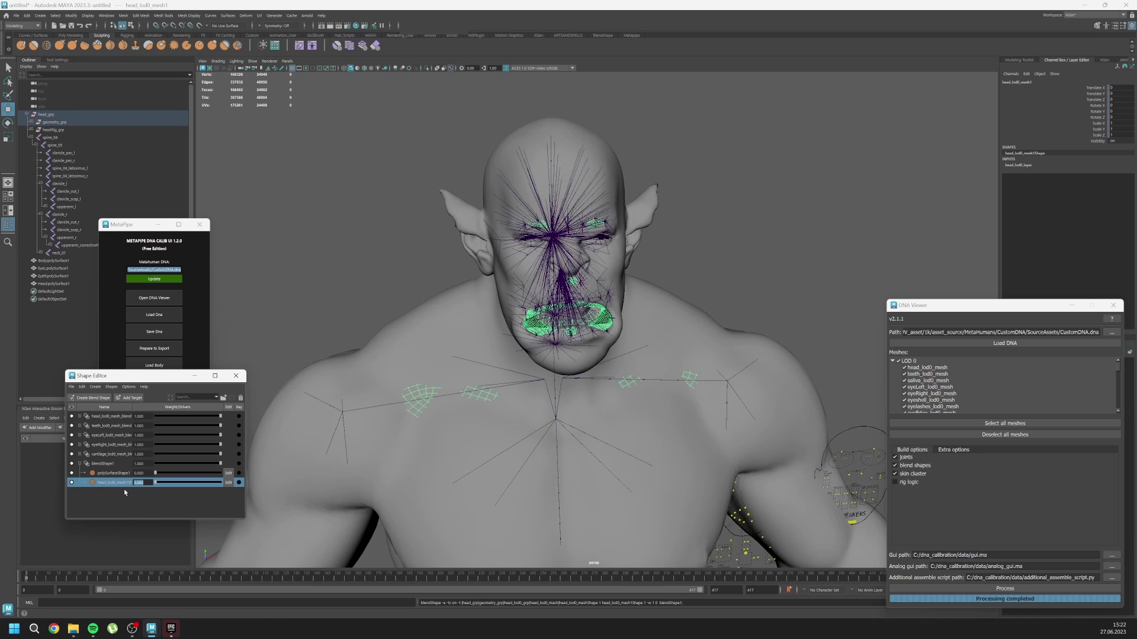
{"action": "key", "text": "Return"}
{"action": "left_click_drag", "start_coordinate": [147, 473], "coordinate": [118, 475]}
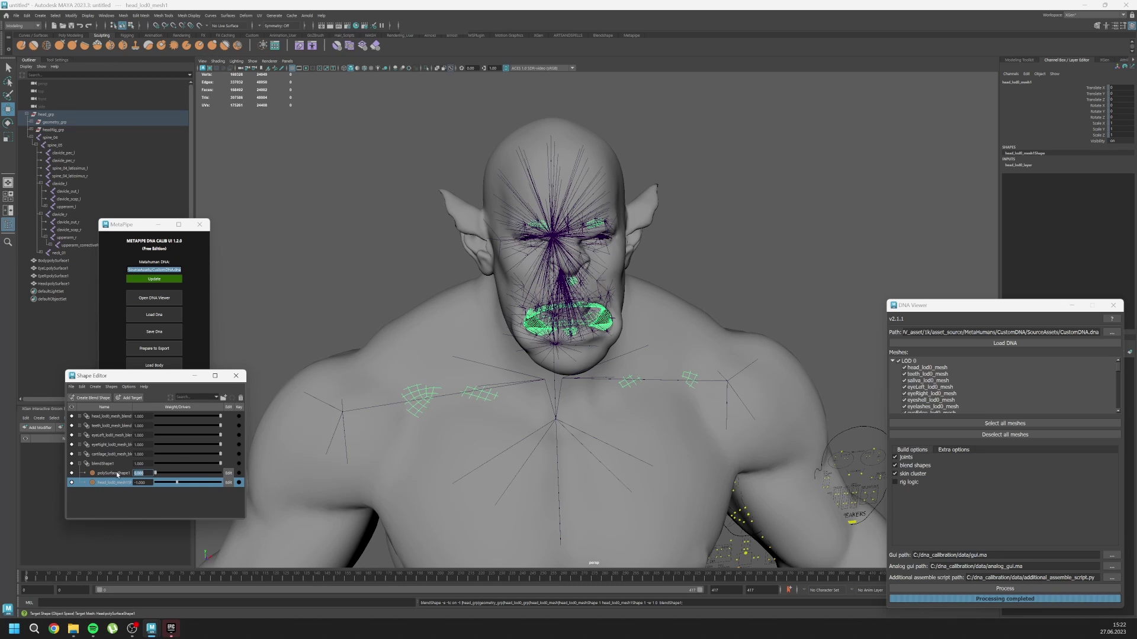
{"action": "type", "text": "1"}
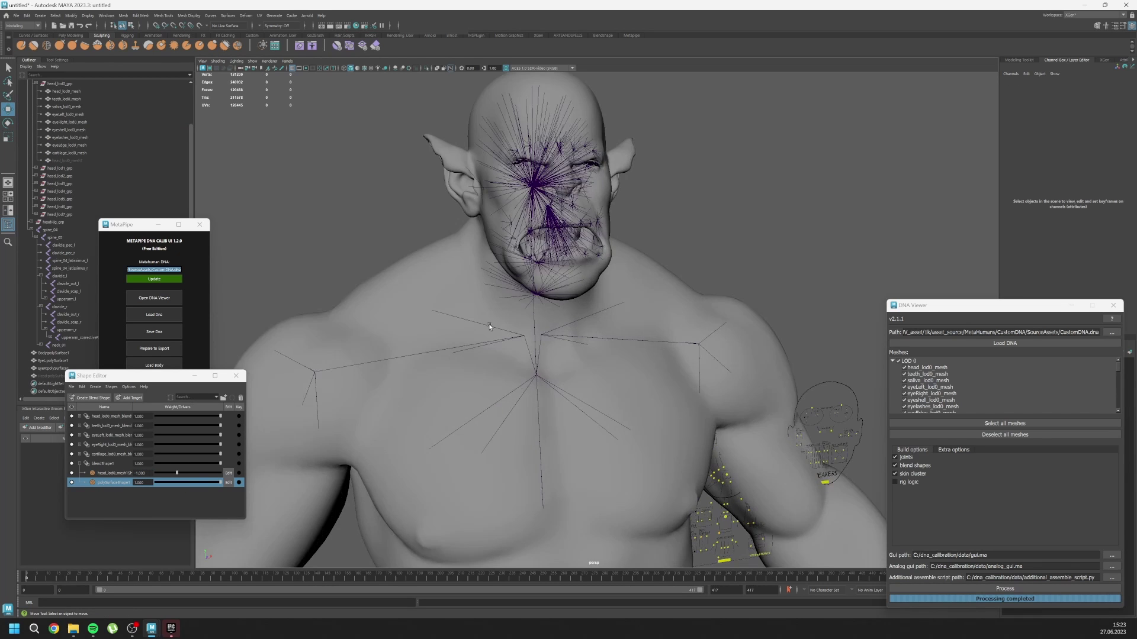
Step: Switch blendShape1 off and on repeatedly to compare the original head with the orc shape from the side
{"action": "middle_click_drag", "start_coordinate": [490, 327], "coordinate": [491, 432], "text": "alt"}
{"action": "left_click_drag", "start_coordinate": [414, 367], "coordinate": [488, 373], "text": "alt"}
{"action": "left_click", "coordinate": [72, 464]}
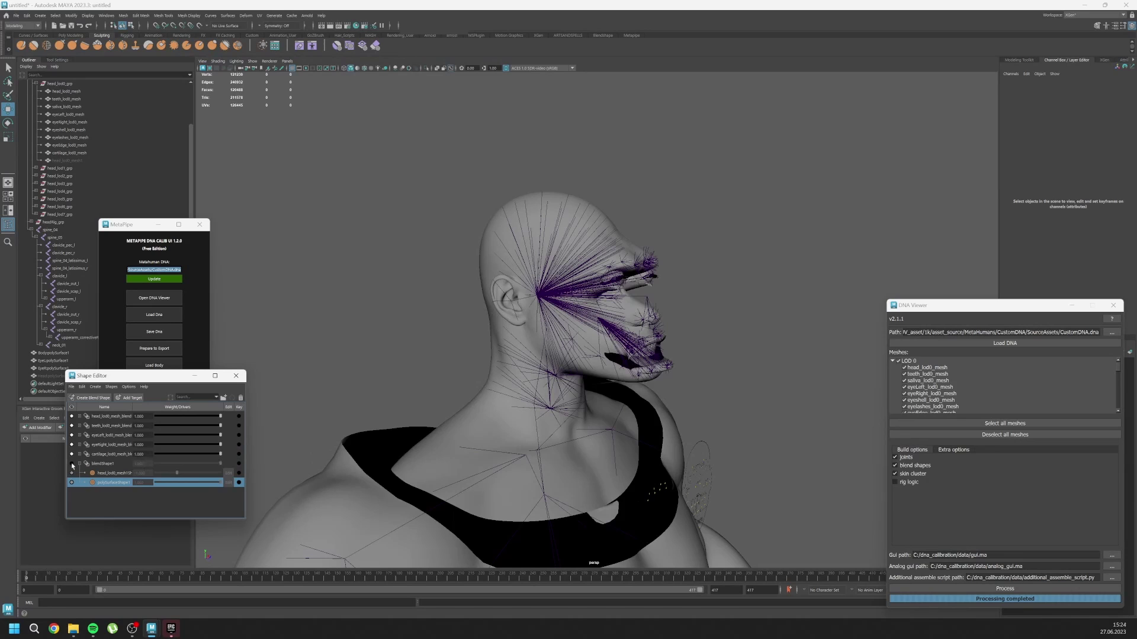
{"action": "left_click", "coordinate": [72, 464]}
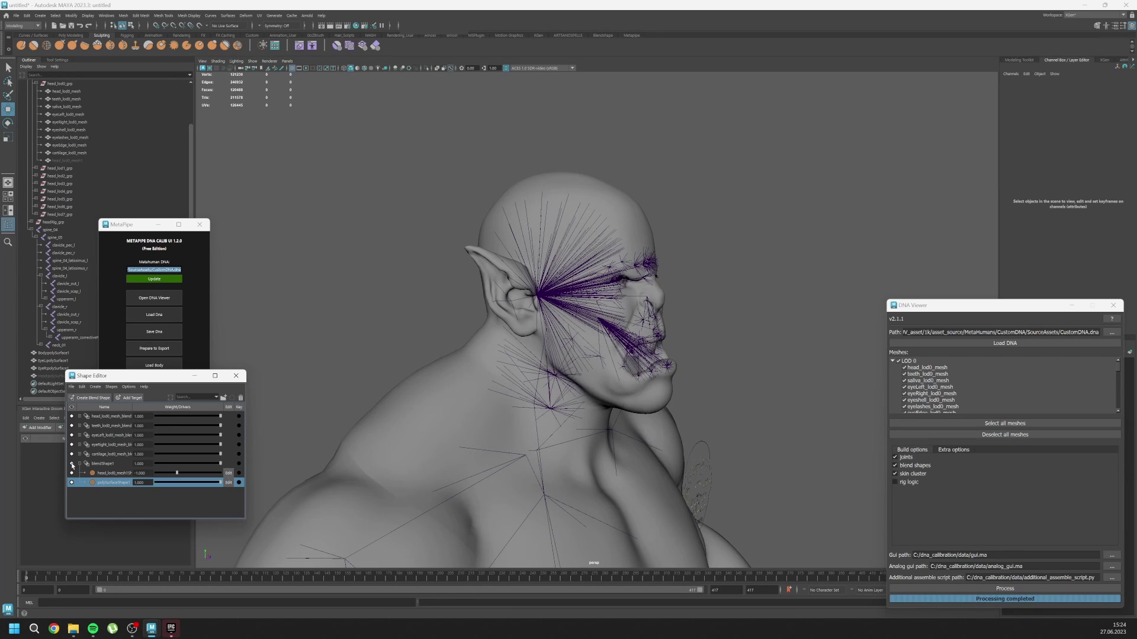
{"action": "left_click", "coordinate": [72, 464]}
{"action": "left_click", "coordinate": [72, 464]}
{"action": "left_click", "coordinate": [72, 464]}
{"action": "left_click", "coordinate": [72, 464]}
Step: Save the calibrated DNA with the MetaPipe tool
{"action": "left_click_drag", "start_coordinate": [438, 379], "coordinate": [488, 380], "text": "alt"}
{"action": "left_click_drag", "start_coordinate": [131, 227], "coordinate": [135, 182]}
{"action": "left_click", "coordinate": [155, 289]}
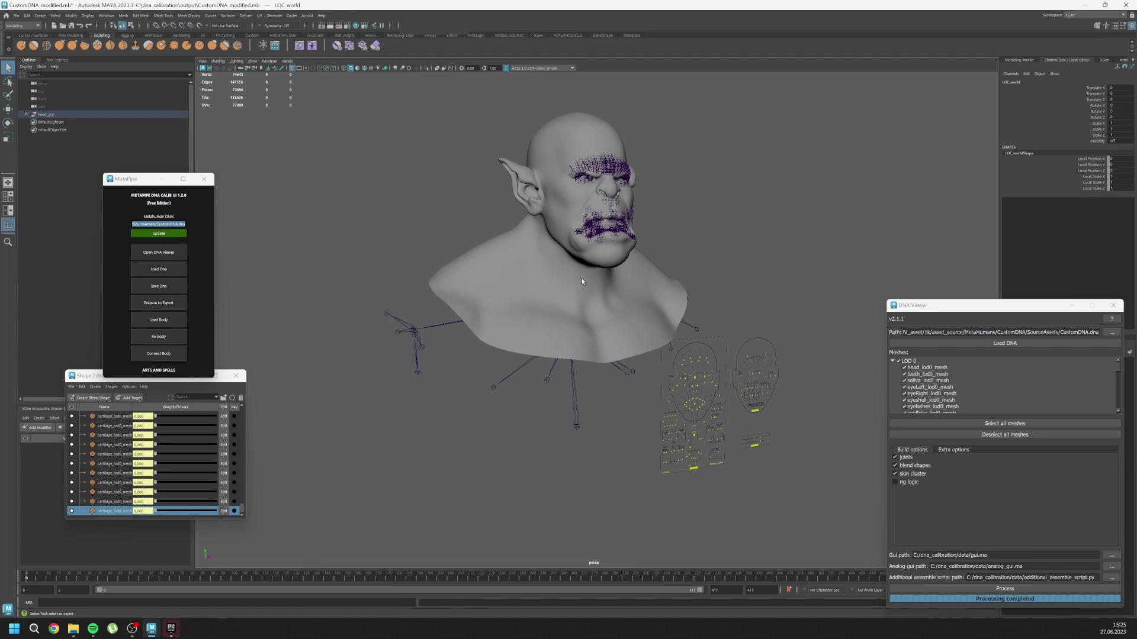
Step: Hide the joints in the viewport of the modified DNA scene
{"action": "scroll", "coordinate": [568, 287], "scroll_direction": "up", "scroll_amount": 5}
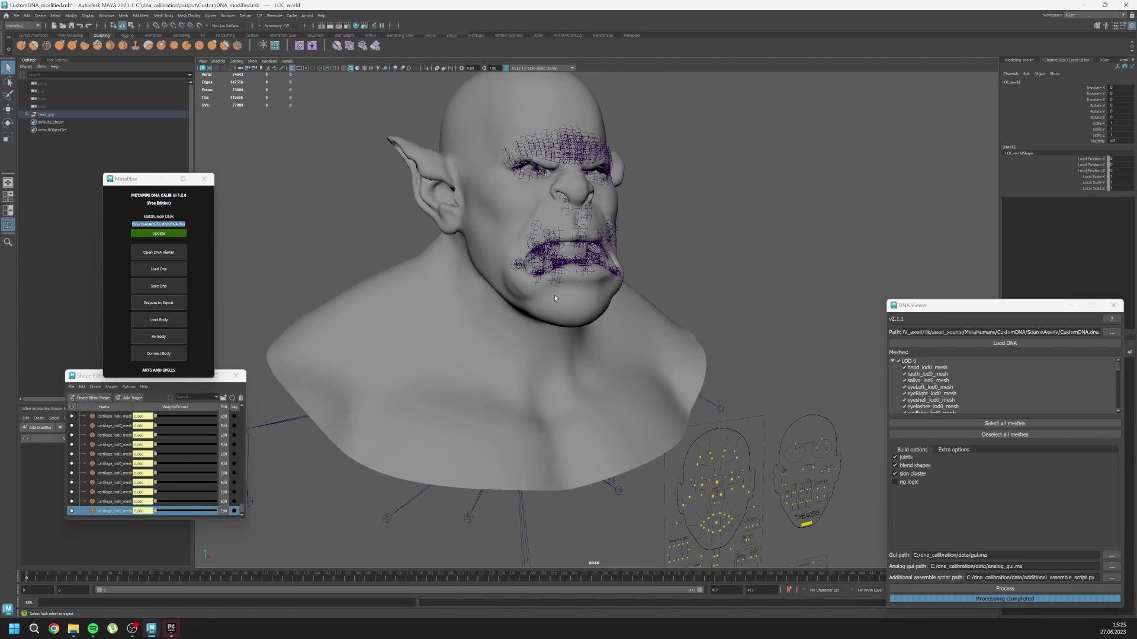
{"action": "left_click_drag", "start_coordinate": [551, 288], "coordinate": [545, 286], "text": "alt"}
{"action": "left_click", "coordinate": [252, 61]}
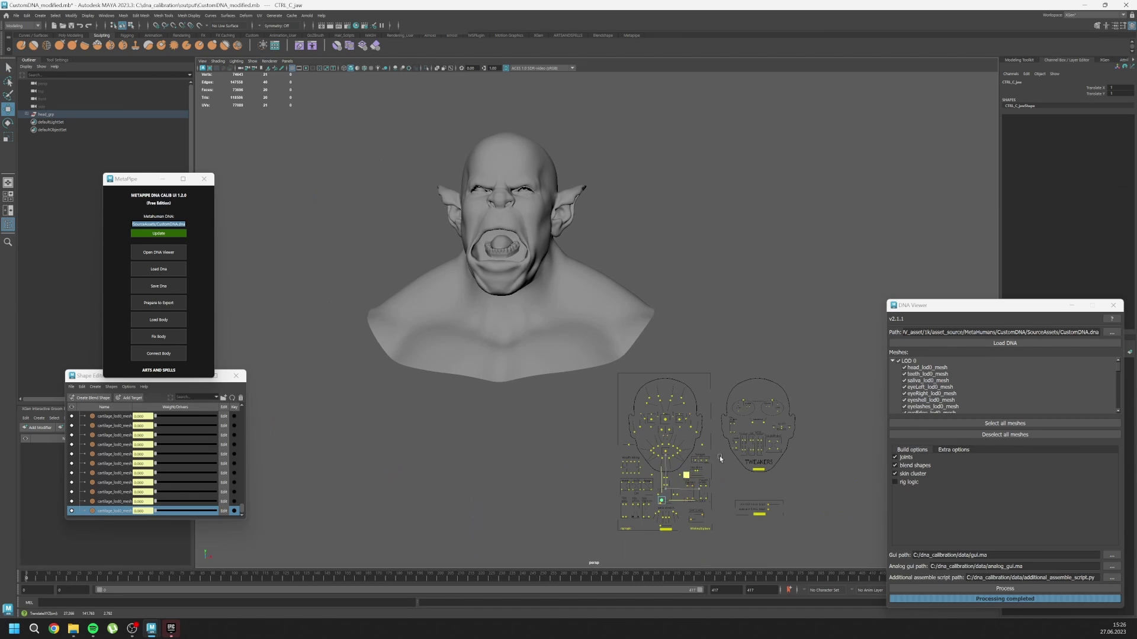
Step: Test the facial rig by moving the jaw, mouth and eye controls, and undo the last control move
{"action": "left_click_drag", "start_coordinate": [663, 454], "coordinate": [720, 416]}
{"action": "left_click_drag", "start_coordinate": [704, 435], "coordinate": [611, 384]}
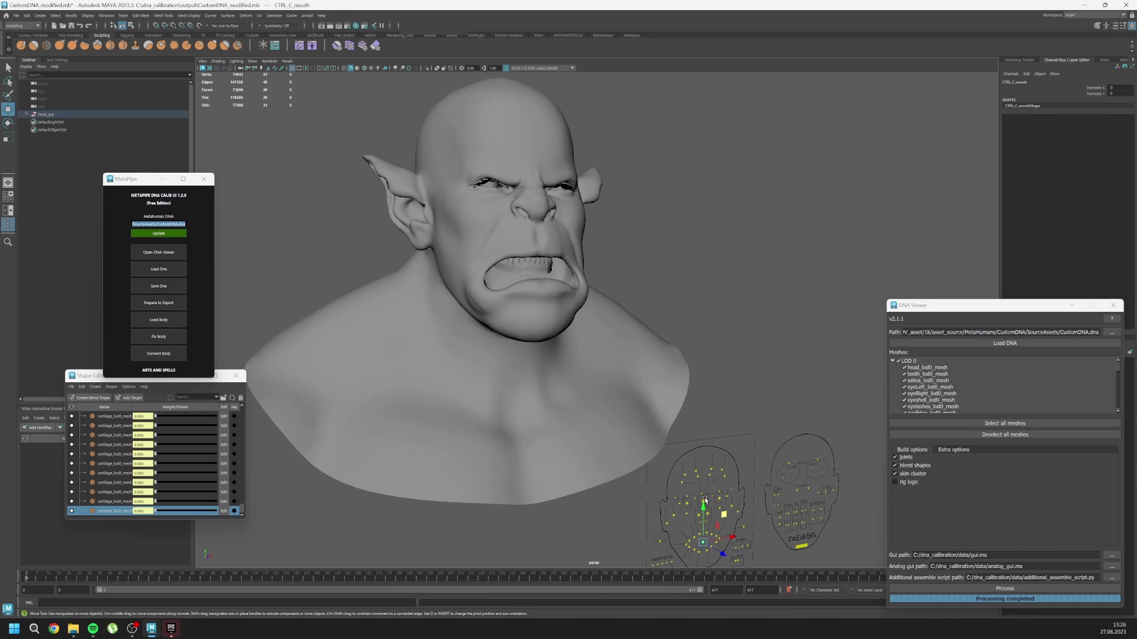
{"action": "left_click_drag", "start_coordinate": [708, 504], "coordinate": [508, 472]}
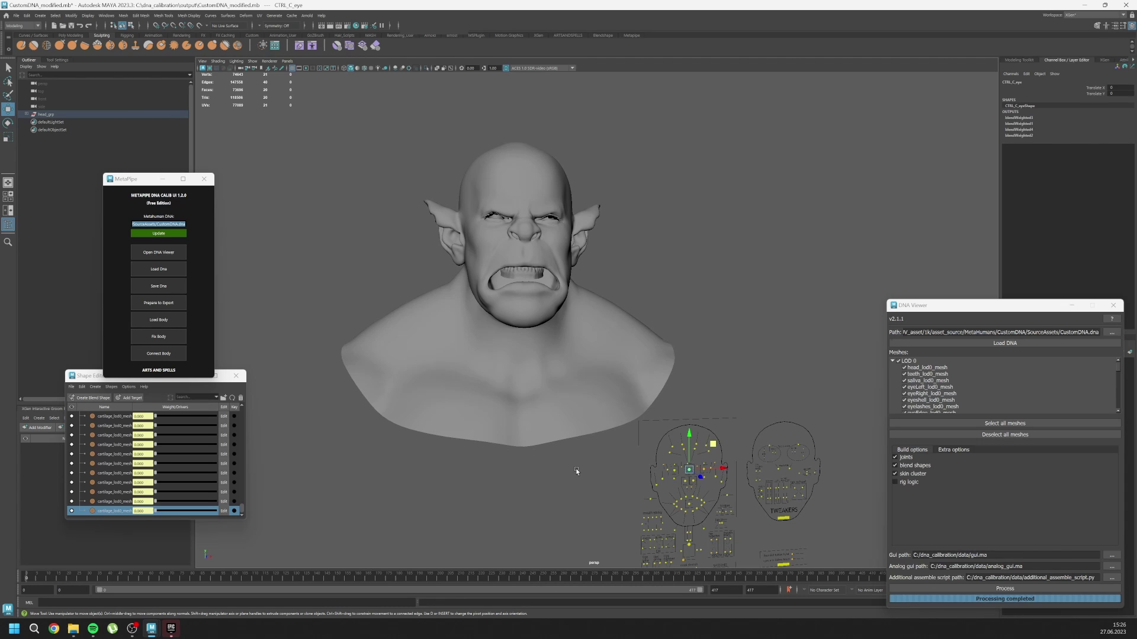
{"action": "left_click_drag", "start_coordinate": [722, 468], "coordinate": [720, 470]}
{"action": "key", "text": "ctrl+z"}
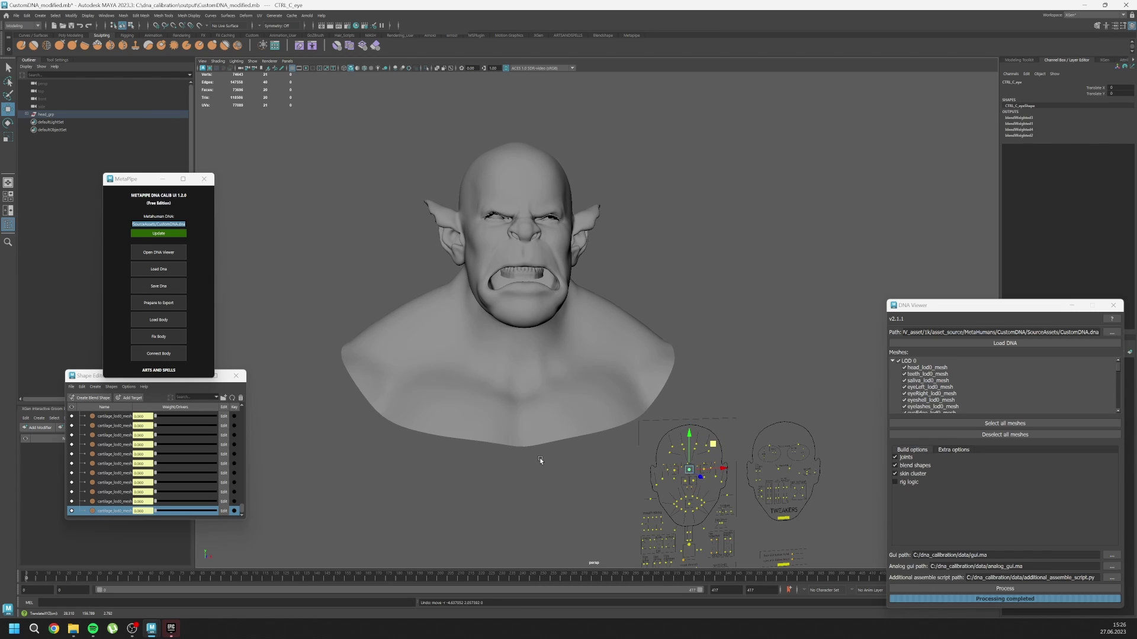
{"action": "left_click", "coordinate": [539, 457]}
Step: Run MetaPipe's Prepare to Export on the modified orc head and clear the selection
{"action": "left_click_drag", "start_coordinate": [521, 382], "coordinate": [504, 402], "text": "alt"}
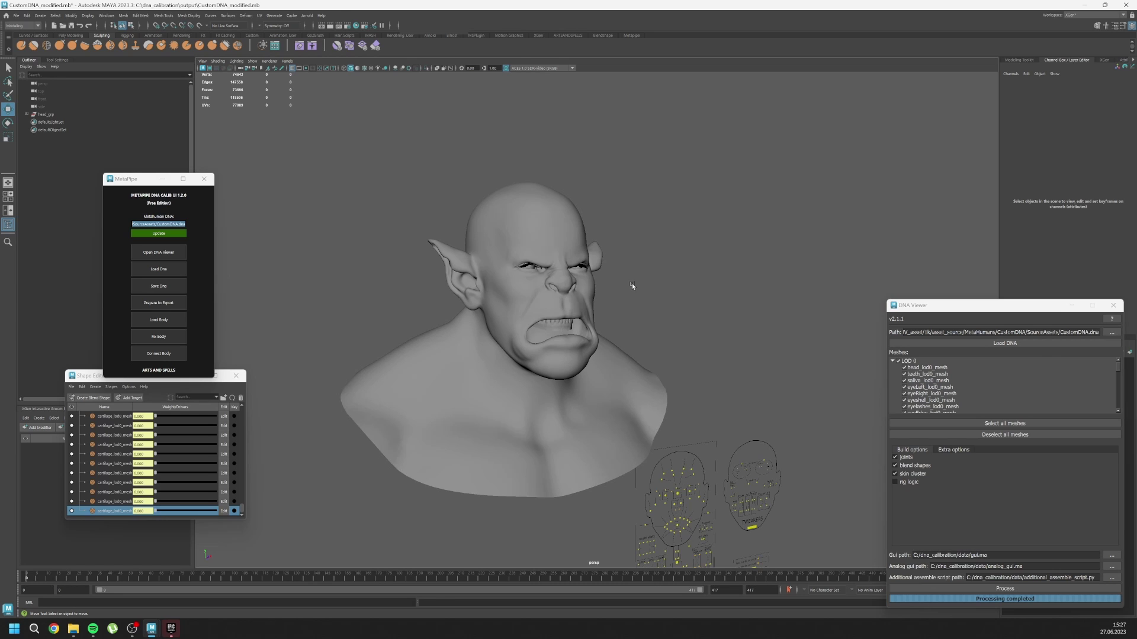
{"action": "scroll", "coordinate": [553, 419], "scroll_direction": "down", "scroll_amount": 5}
{"action": "middle_click_drag", "start_coordinate": [553, 419], "coordinate": [560, 361], "text": "alt"}
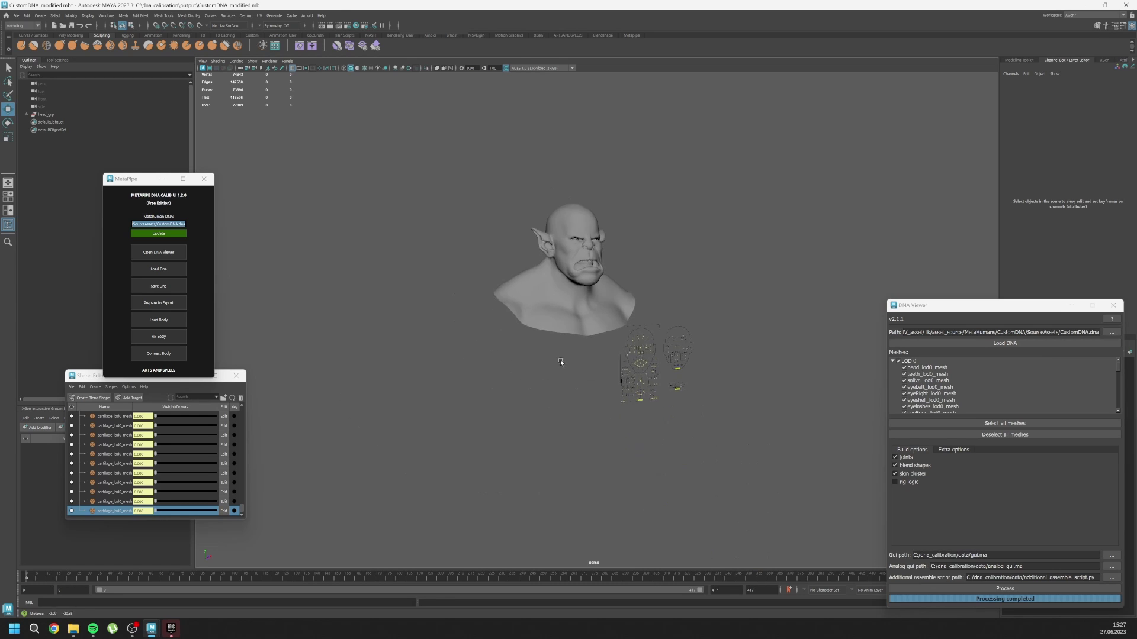
{"action": "left_click_drag", "start_coordinate": [560, 360], "coordinate": [530, 437], "text": "alt"}
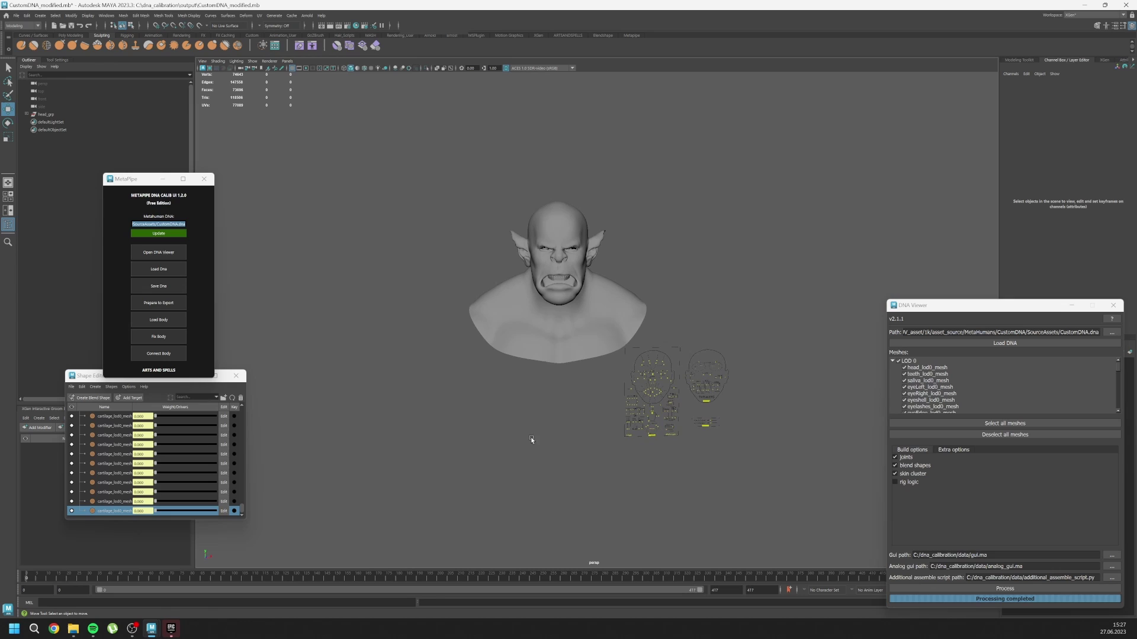
{"action": "left_click", "coordinate": [158, 304]}
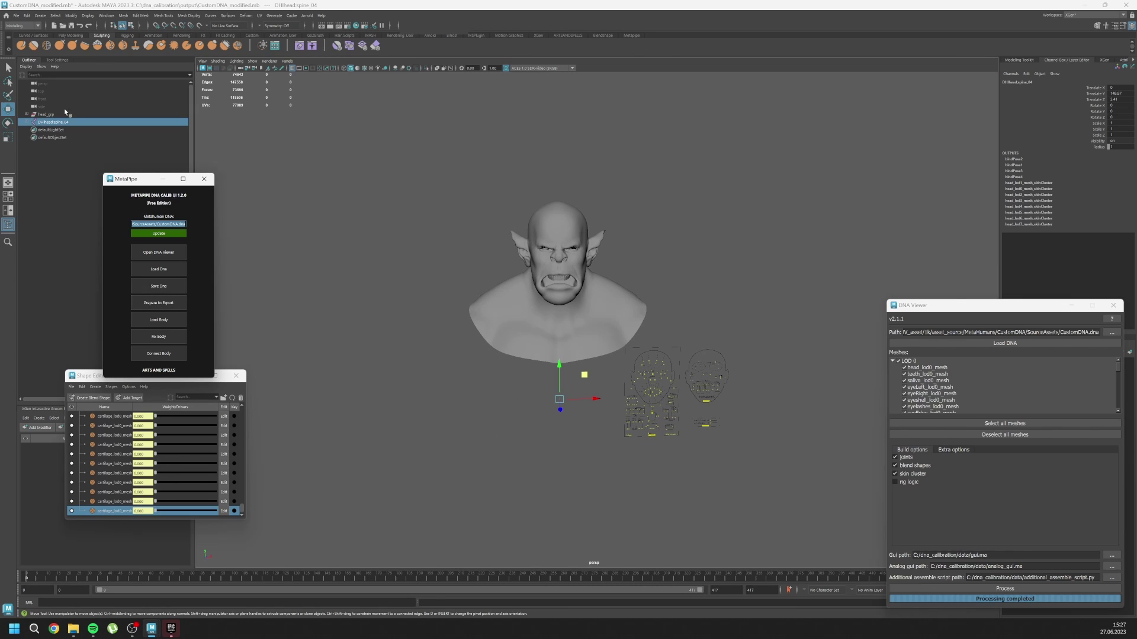
{"action": "left_click", "coordinate": [407, 334]}
{"action": "middle_click_drag", "start_coordinate": [458, 399], "coordinate": [468, 376], "text": "alt"}
{"action": "right_click_drag", "start_coordinate": [468, 376], "coordinate": [461, 389], "text": "alt"}
{"action": "right_click_drag", "start_coordinate": [371, 358], "coordinate": [346, 354], "text": "alt"}
{"action": "middle_click_drag", "start_coordinate": [546, 396], "coordinate": [555, 328], "text": "alt"}
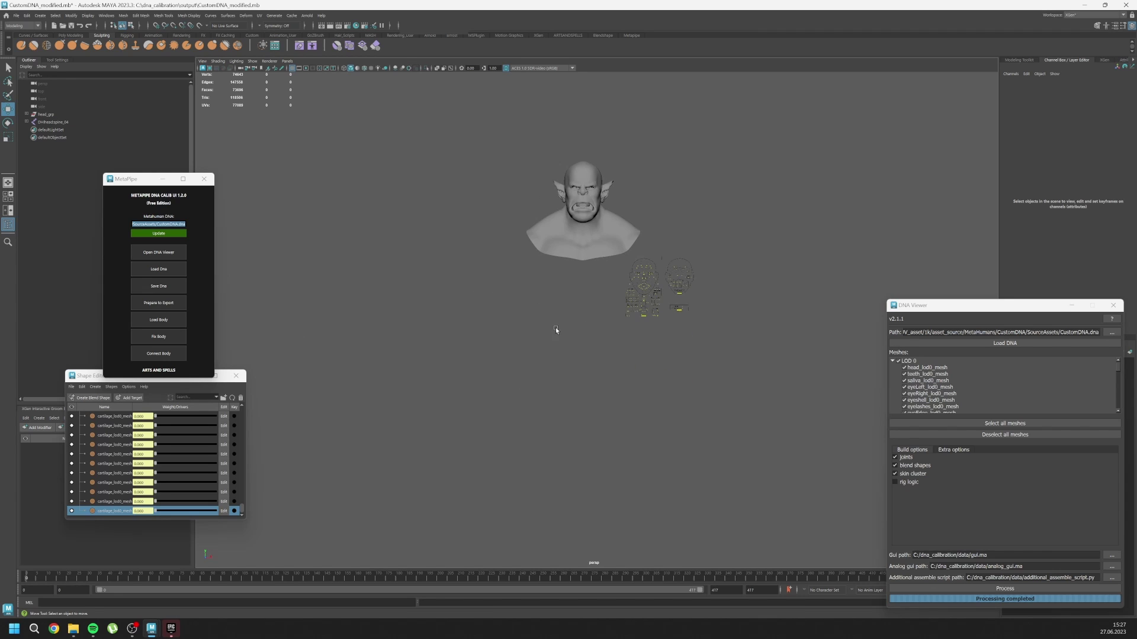
Step: Load the MetaHuman body under the orc head with MetaPipe's Load Body, and show the joints in the viewport
{"action": "left_click_drag", "start_coordinate": [544, 336], "coordinate": [560, 354], "text": "alt"}
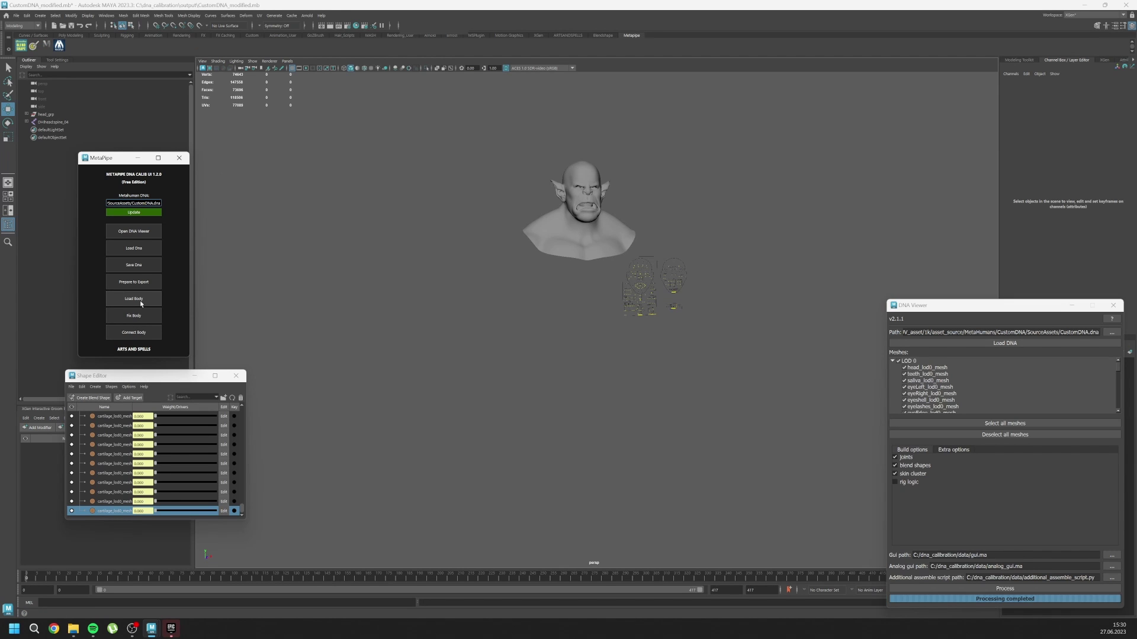
{"action": "left_click", "coordinate": [140, 299]}
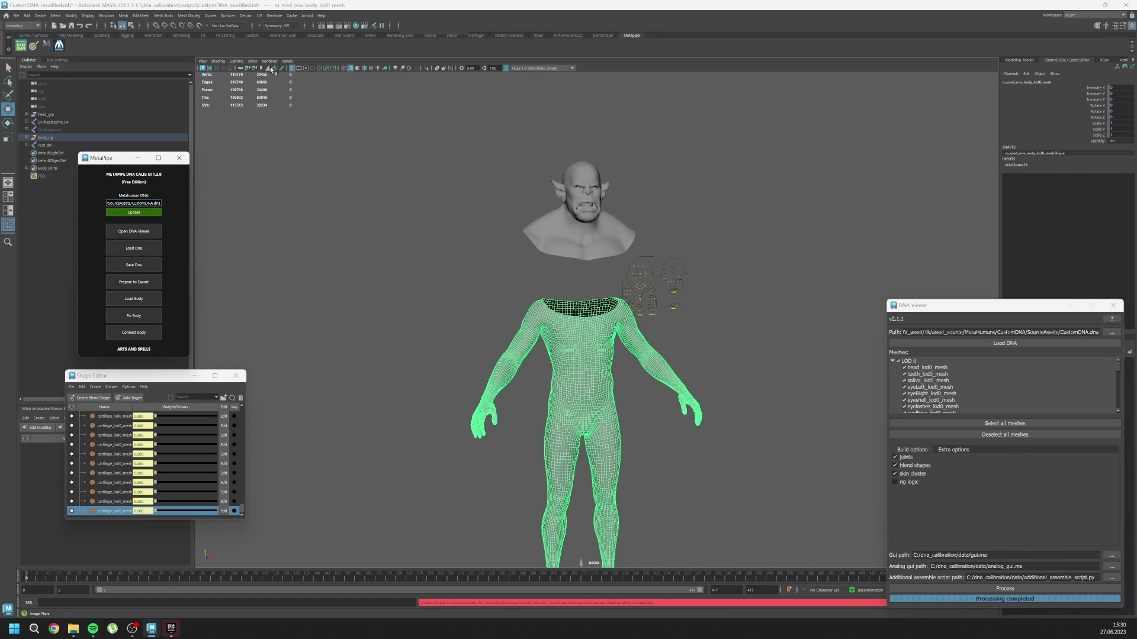
{"action": "left_click", "coordinate": [287, 61]}
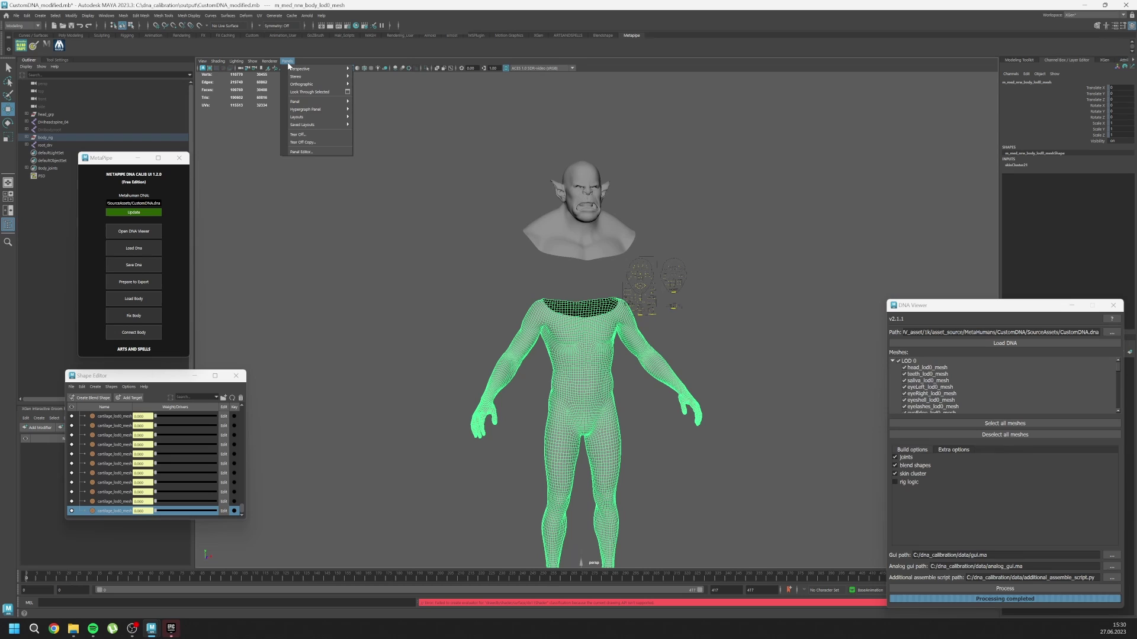
{"action": "mouse_move", "coordinate": [278, 62]}
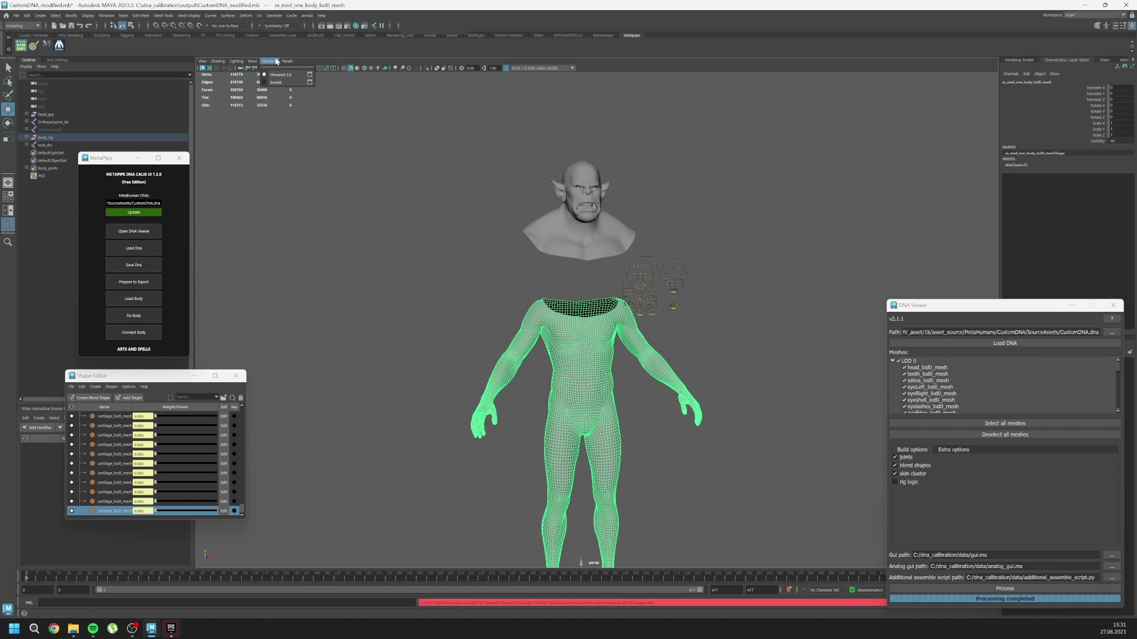
Step: Try rotating the body's right upper arm joint and undo the rotation
{"action": "left_click", "coordinate": [526, 338]}
{"action": "key", "text": "e"}
{"action": "left_click_drag", "start_coordinate": [523, 330], "coordinate": [521, 367]}
{"action": "key", "text": "ctrl+z"}
{"action": "left_click_drag", "start_coordinate": [566, 405], "coordinate": [584, 401], "text": "alt"}
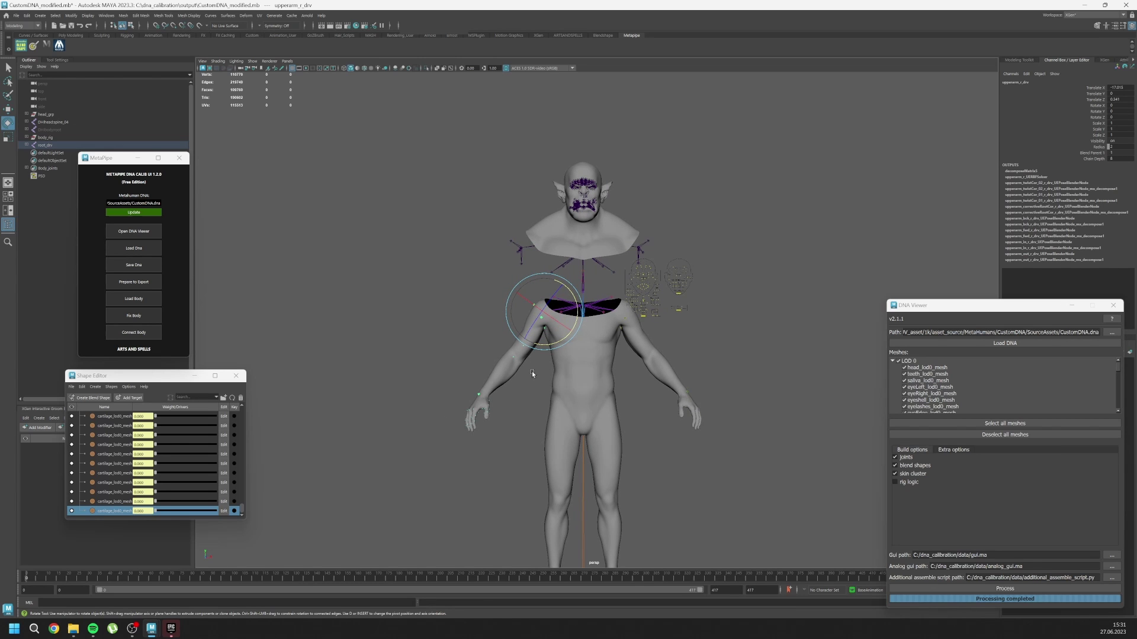
Step: Raise the body's pelvis and spine joints to bring the shoulders up to the orc head's neckline
{"action": "scroll", "coordinate": [531, 371], "scroll_direction": "up", "scroll_amount": 5}
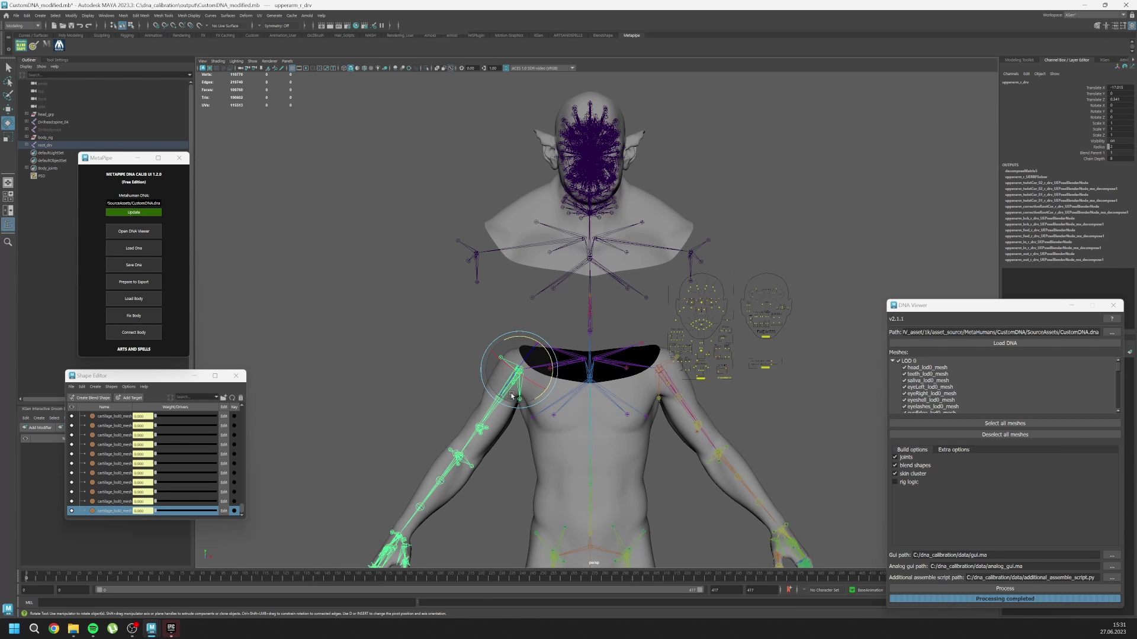
{"action": "middle_click_drag", "start_coordinate": [513, 388], "coordinate": [524, 354], "text": "alt"}
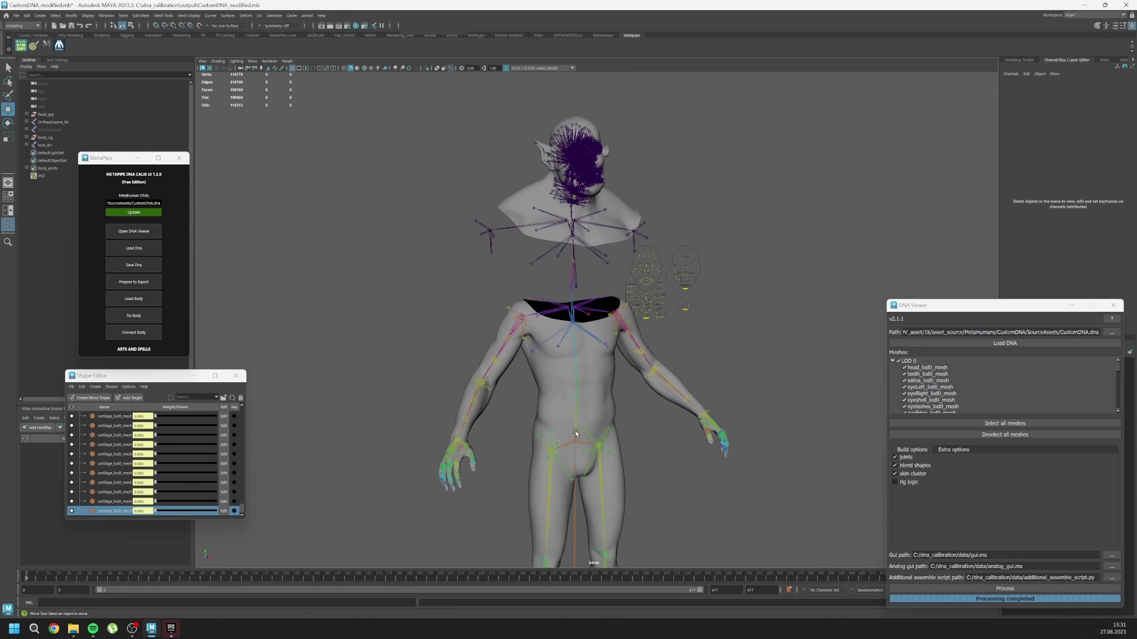
{"action": "left_click", "coordinate": [575, 434]}
{"action": "left_click_drag", "start_coordinate": [576, 434], "coordinate": [580, 406], "text": "alt"}
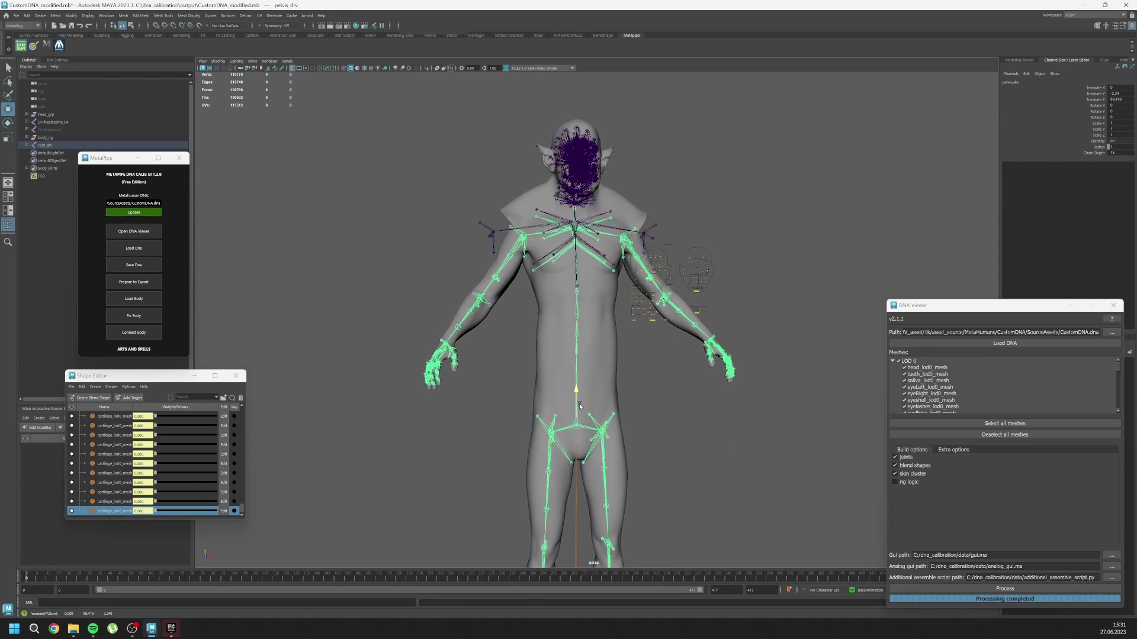
{"action": "key", "text": "ctrl+z"}
{"action": "left_click", "coordinate": [576, 339]}
{"action": "left_click_drag", "start_coordinate": [576, 338], "coordinate": [577, 371]}
{"action": "left_click", "coordinate": [575, 340]}
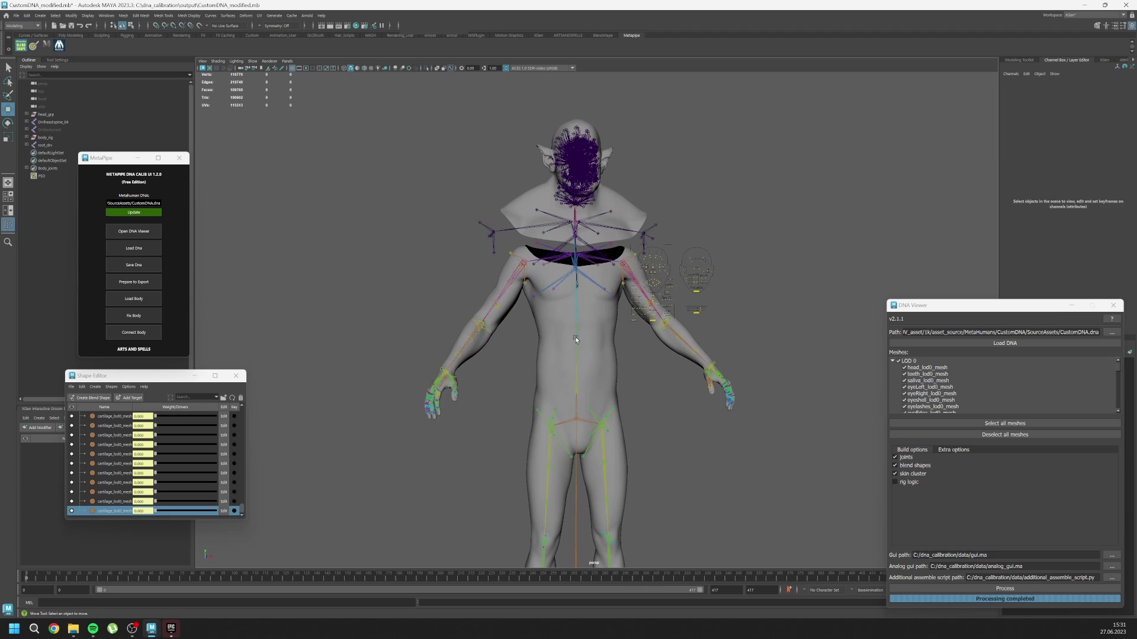
{"action": "left_click", "coordinate": [576, 339]}
{"action": "left_click_drag", "start_coordinate": [576, 304], "coordinate": [533, 232]}
{"action": "left_click", "coordinate": [577, 297]}
Step: Move the right and left upper arm joints outward to widen the body's shoulders
{"action": "left_click", "coordinate": [524, 236]}
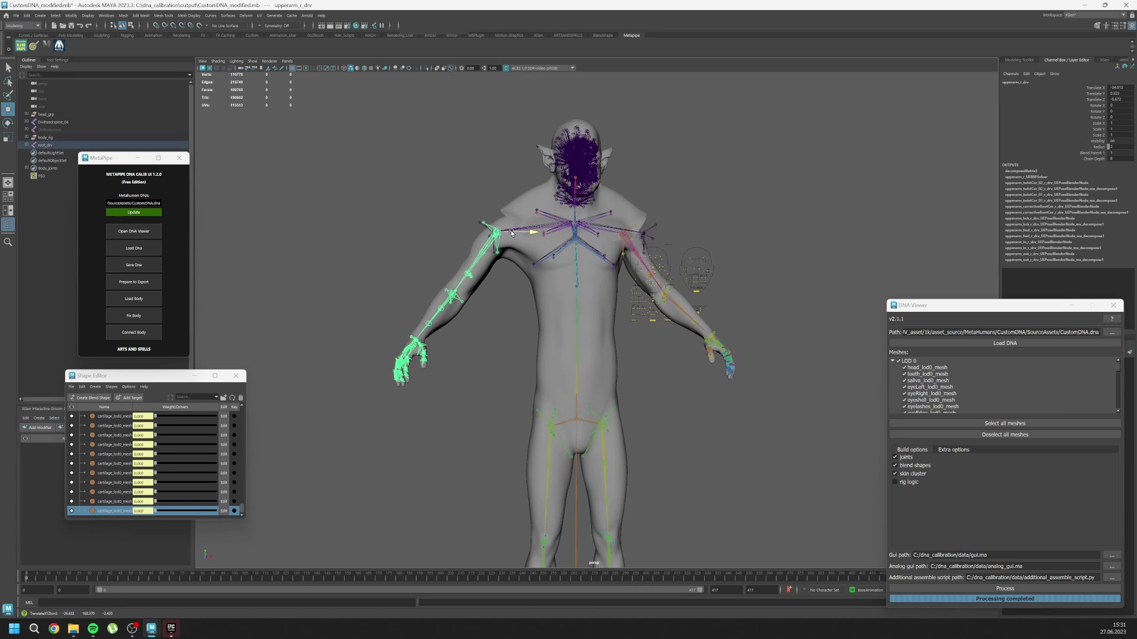
{"action": "left_click", "coordinate": [623, 238]}
{"action": "scroll", "coordinate": [626, 329], "scroll_direction": "down", "scroll_amount": 5}
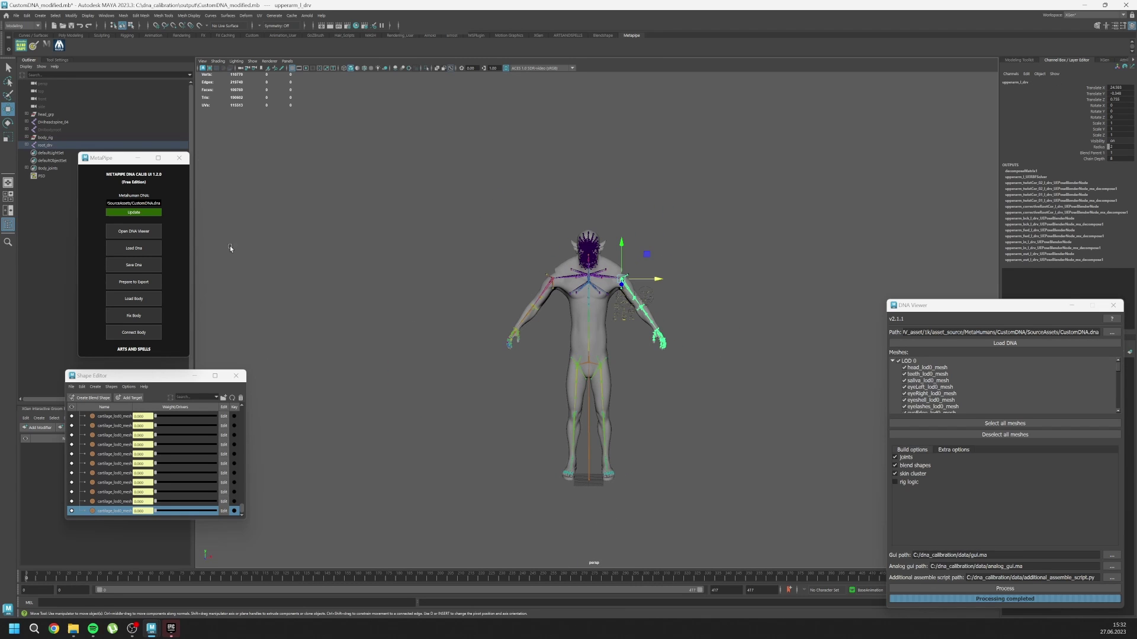
Step: Import the custom orc body mesh from Body.obj
{"action": "left_click", "coordinate": [602, 37]}
{"action": "left_click", "coordinate": [559, 37]}
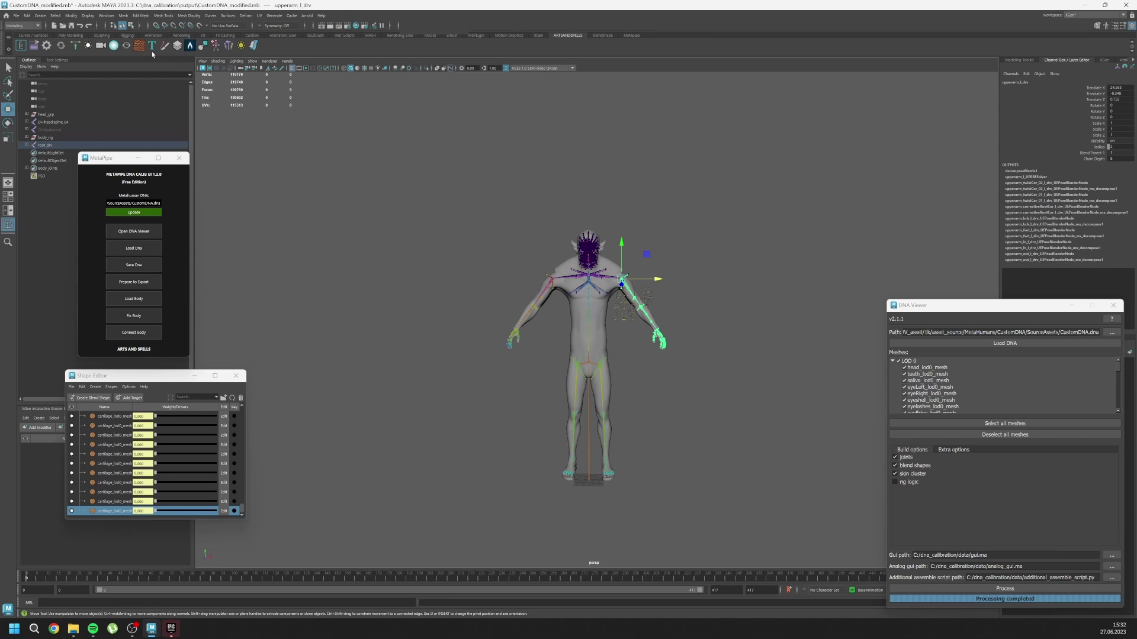
{"action": "left_click", "coordinate": [34, 46]}
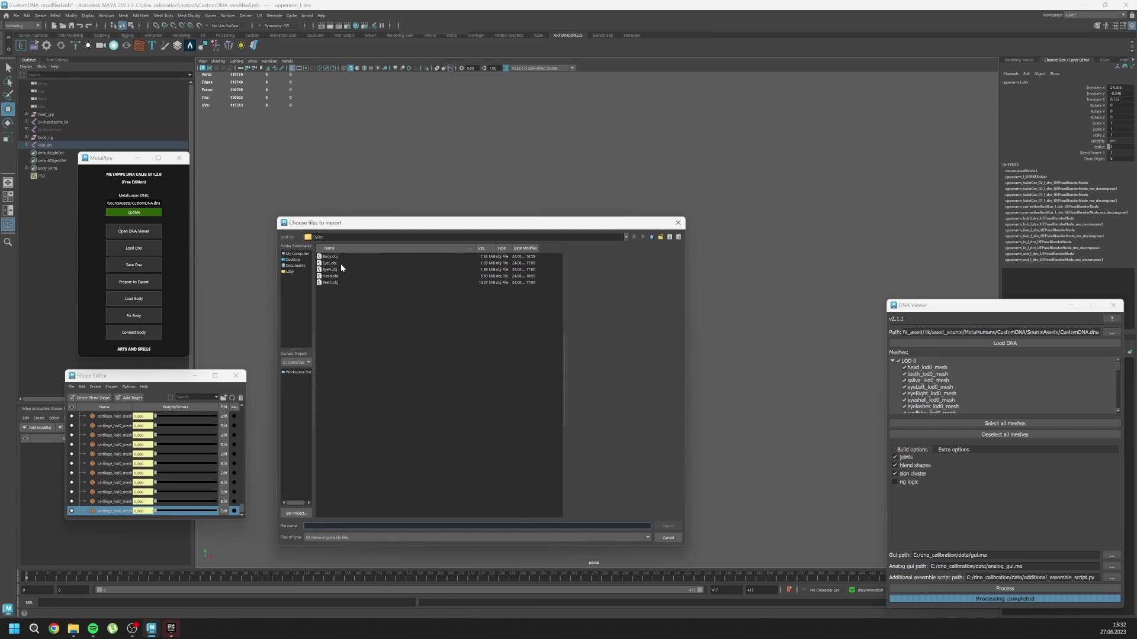
{"action": "double_click", "coordinate": [329, 257]}
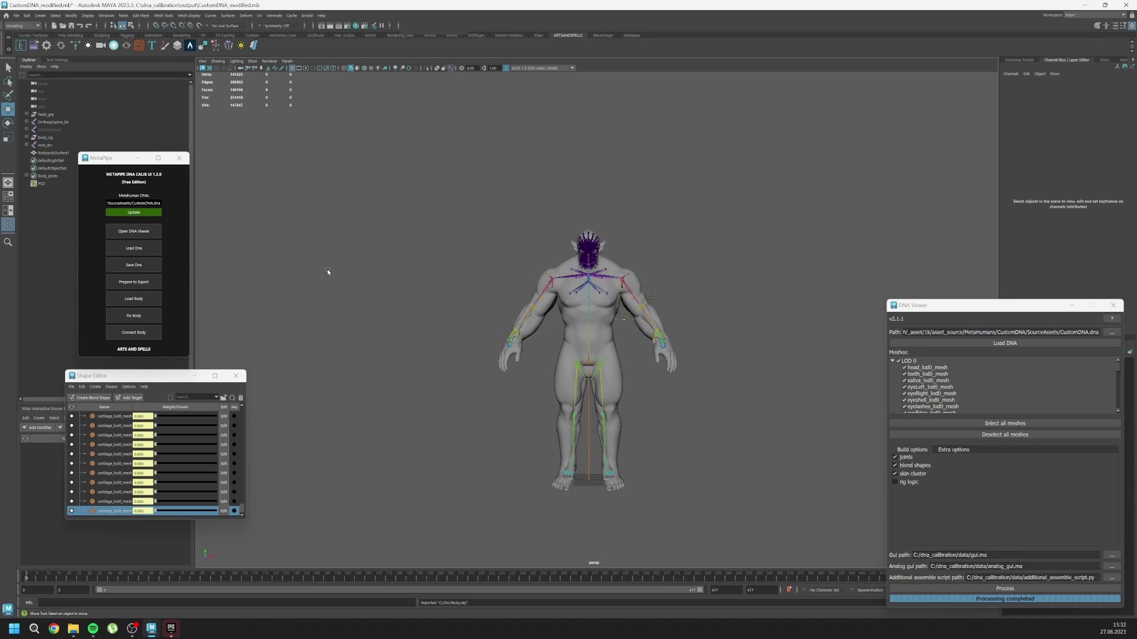
Step: Reposition the arm joints to fit inside the arms of the imported orc body
{"action": "scroll", "coordinate": [480, 325], "scroll_direction": "up", "scroll_amount": 4}
{"action": "left_click_drag", "start_coordinate": [480, 325], "coordinate": [533, 323], "text": "alt"}
{"action": "scroll", "coordinate": [454, 318], "scroll_direction": "up", "scroll_amount": 5}
{"action": "left_click", "coordinate": [624, 314]}
{"action": "left_click_drag", "start_coordinate": [624, 314], "coordinate": [652, 350]}
{"action": "left_click_drag", "start_coordinate": [652, 350], "coordinate": [533, 331], "text": "alt"}
{"action": "left_click_drag", "start_coordinate": [375, 297], "coordinate": [388, 300]}
{"action": "left_click_drag", "start_coordinate": [388, 301], "coordinate": [450, 310], "text": "alt"}
{"action": "left_click_drag", "start_coordinate": [499, 361], "coordinate": [491, 372]}
{"action": "left_click_drag", "start_coordinate": [414, 231], "coordinate": [444, 237], "text": "alt"}
{"action": "left_click", "coordinate": [368, 241]}
{"action": "left_click_drag", "start_coordinate": [394, 285], "coordinate": [399, 287]}
Step: Adjust the left lower arm joint to sit inside the orc body's elbow
{"action": "left_click", "coordinate": [472, 446]}
{"action": "scroll", "coordinate": [537, 294], "scroll_direction": "down", "scroll_amount": 5}
{"action": "left_click_drag", "start_coordinate": [657, 308], "coordinate": [427, 296], "text": "alt"}
{"action": "left_click", "coordinate": [623, 315]}
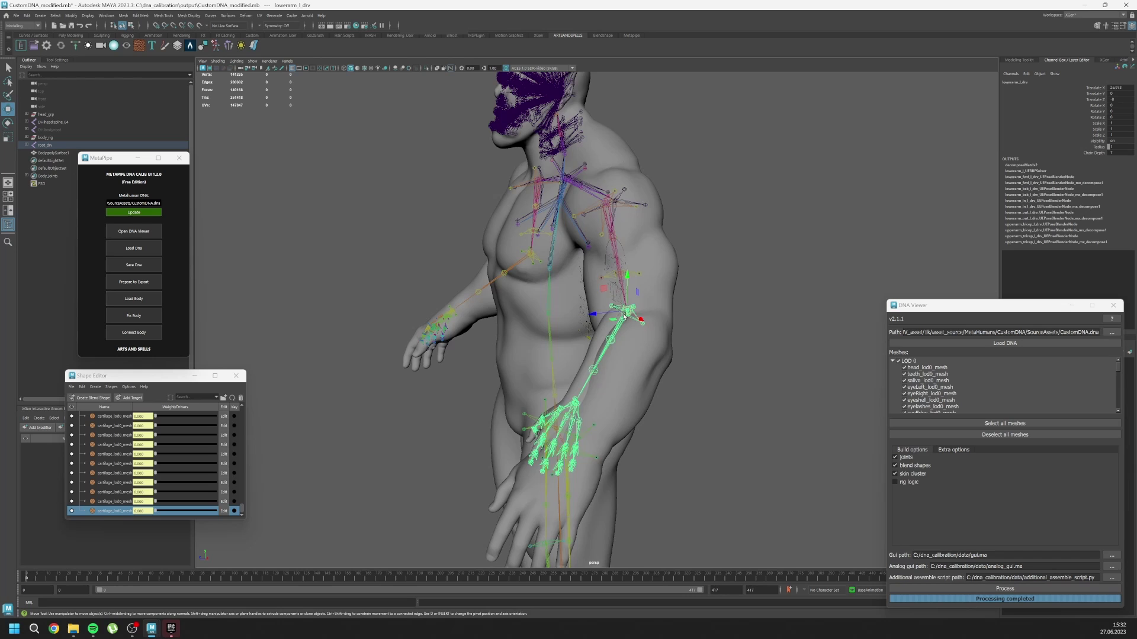
{"action": "left_click_drag", "start_coordinate": [624, 315], "coordinate": [629, 314]}
{"action": "left_click_drag", "start_coordinate": [629, 313], "coordinate": [561, 357], "text": "alt"}
Step: Move the left hand's pinky joint toward the orc's little finger
{"action": "left_click", "coordinate": [573, 341]}
{"action": "left_click", "coordinate": [555, 389]}
{"action": "scroll", "coordinate": [554, 384], "scroll_direction": "up", "scroll_amount": 5}
{"action": "middle_click_drag", "start_coordinate": [521, 456], "coordinate": [554, 362], "text": "alt"}
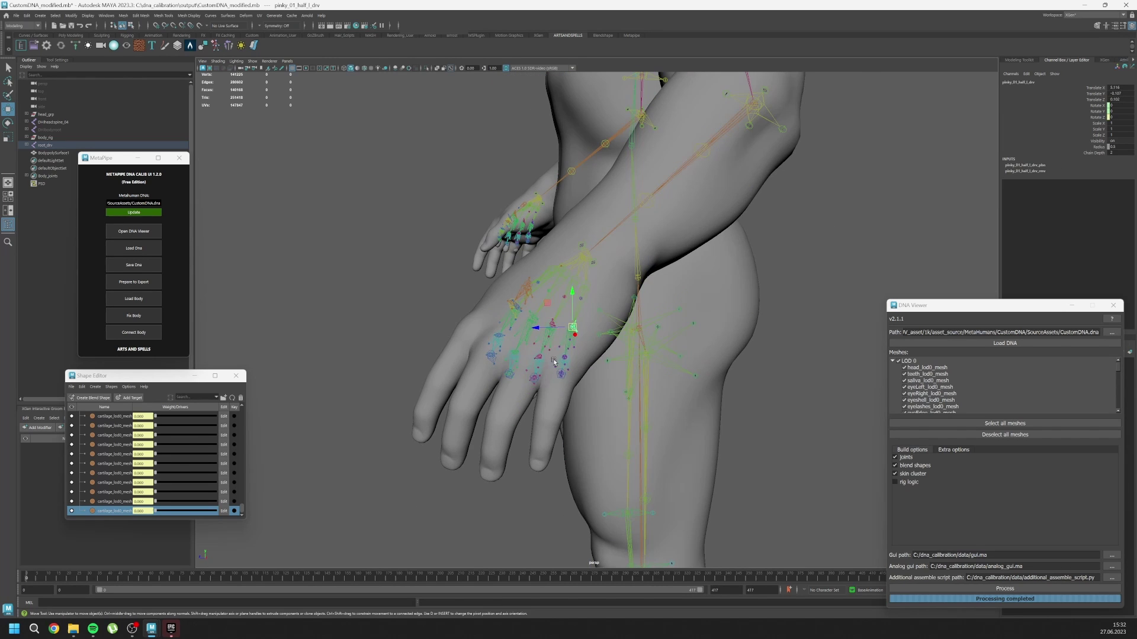
{"action": "left_click", "coordinate": [573, 326]}
{"action": "left_click_drag", "start_coordinate": [573, 327], "coordinate": [510, 393]}
Step: Position the left hand's remaining finger joints, including the middle finger base, inside the orc's fingers
{"action": "left_click", "coordinate": [551, 324]}
{"action": "left_click", "coordinate": [532, 320]}
{"action": "left_click", "coordinate": [515, 308]}
{"action": "left_click_drag", "start_coordinate": [532, 319], "coordinate": [459, 352]}
{"action": "left_click_drag", "start_coordinate": [459, 352], "coordinate": [563, 368], "text": "alt"}
{"action": "left_click", "coordinate": [543, 348]}
{"action": "left_click_drag", "start_coordinate": [550, 349], "coordinate": [592, 314]}
{"action": "left_click_drag", "start_coordinate": [616, 267], "coordinate": [614, 273]}
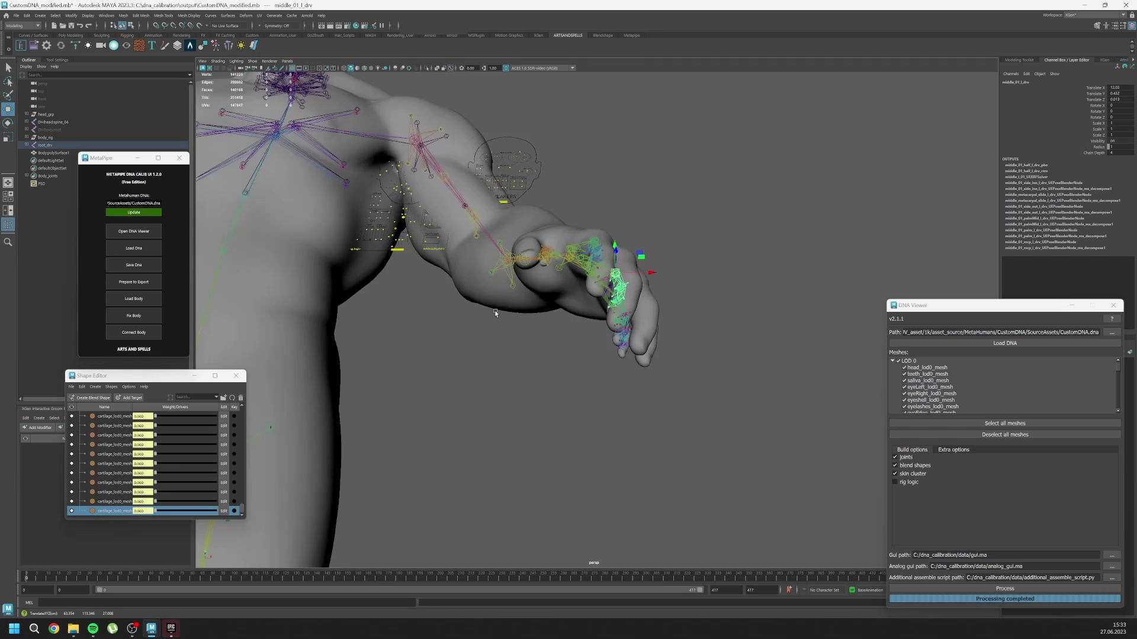
Step: Refine the arm joint placement against the orc body's shoulders and arms
{"action": "left_click_drag", "start_coordinate": [495, 312], "coordinate": [550, 322], "text": "alt"}
{"action": "scroll", "coordinate": [551, 323], "scroll_direction": "down", "scroll_amount": 5}
{"action": "scroll", "coordinate": [551, 296], "scroll_direction": "up", "scroll_amount": 2}
{"action": "left_click", "coordinate": [552, 240]}
{"action": "left_click_drag", "start_coordinate": [579, 239], "coordinate": [572, 238]}
{"action": "left_click", "coordinate": [444, 243]}
{"action": "left_click", "coordinate": [454, 382]}
{"action": "left_click_drag", "start_coordinate": [445, 358], "coordinate": [455, 397], "text": "alt"}
Step: Raise the pelvis joint and lower the middle spine joint to match the orc body's torso
{"action": "left_click", "coordinate": [566, 384]}
{"action": "scroll", "coordinate": [565, 373], "scroll_direction": "down", "scroll_amount": 4}
{"action": "left_click_drag", "start_coordinate": [566, 362], "coordinate": [539, 340]}
{"action": "left_click", "coordinate": [513, 339]}
{"action": "left_click_drag", "start_coordinate": [513, 291], "coordinate": [513, 270]}
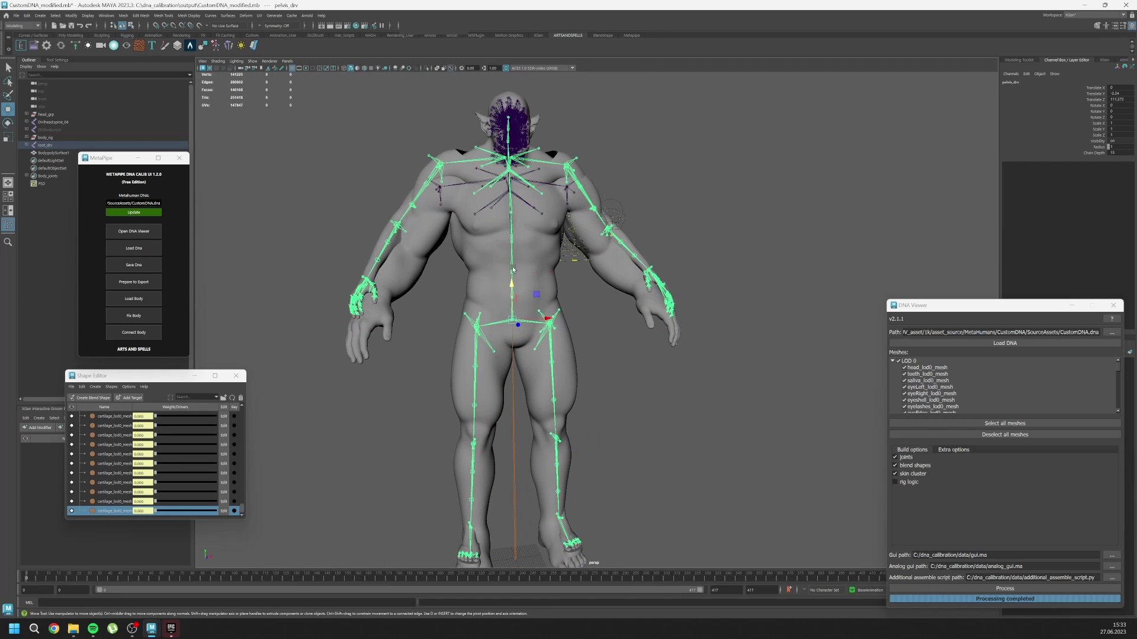
{"action": "left_click", "coordinate": [512, 248]}
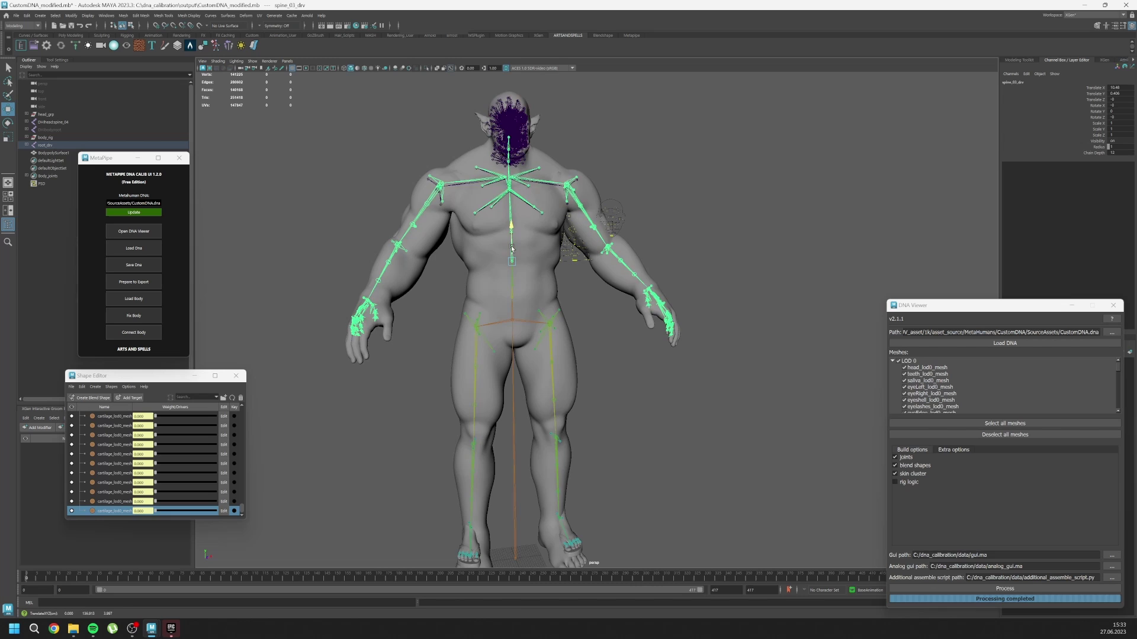
{"action": "middle_click_drag", "start_coordinate": [512, 332], "coordinate": [522, 243], "text": "alt"}
{"action": "left_click", "coordinate": [482, 356]}
{"action": "left_click_drag", "start_coordinate": [483, 329], "coordinate": [483, 339]}
{"action": "key", "text": "ctrl+z"}
Step: Select both thigh joints and move them down together to fit the orc body's legs
{"action": "left_click", "coordinate": [485, 238]}
{"action": "left_click", "coordinate": [550, 244], "text": "shift"}
{"action": "key", "text": "ctrl+z"}
{"action": "left_click", "coordinate": [552, 241], "text": "shift"}
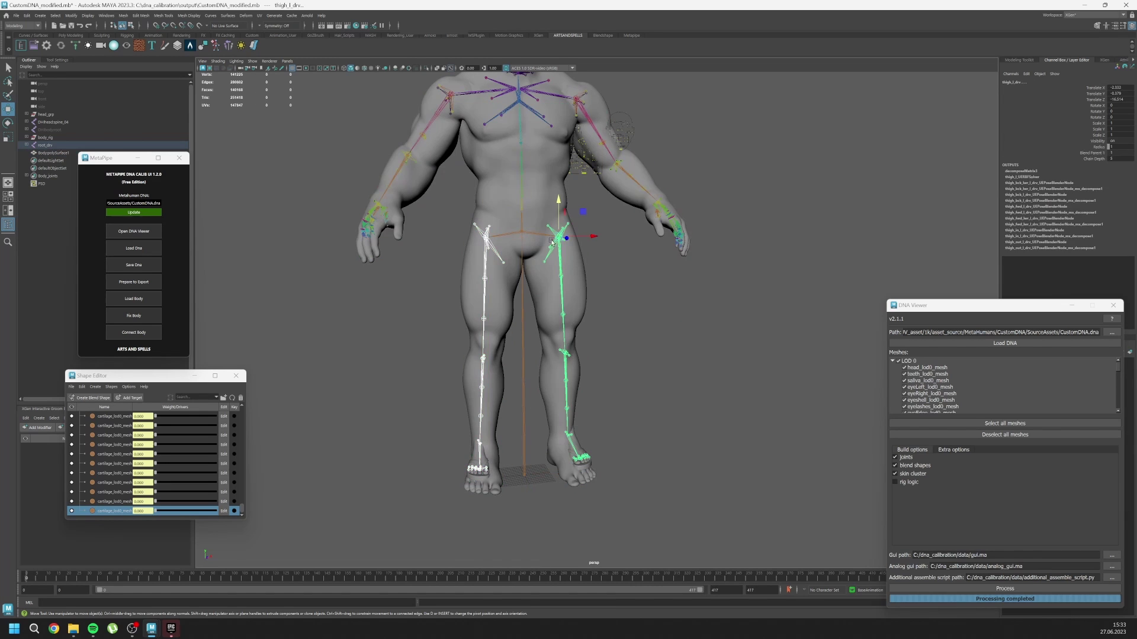
{"action": "left_click_drag", "start_coordinate": [558, 200], "coordinate": [559, 211]}
{"action": "left_click", "coordinate": [543, 354]}
Step: Examine from several angles how the skeleton fits inside the orc body's torso, arms and legs
{"action": "scroll", "coordinate": [548, 355], "scroll_direction": "down", "scroll_amount": 2}
{"action": "left_click_drag", "start_coordinate": [548, 355], "coordinate": [510, 322], "text": "alt"}
{"action": "middle_click_drag", "start_coordinate": [509, 322], "coordinate": [563, 377], "text": "alt"}
{"action": "left_click_drag", "start_coordinate": [564, 377], "coordinate": [485, 388], "text": "alt"}
{"action": "left_click_drag", "start_coordinate": [420, 262], "coordinate": [594, 289], "text": "alt"}
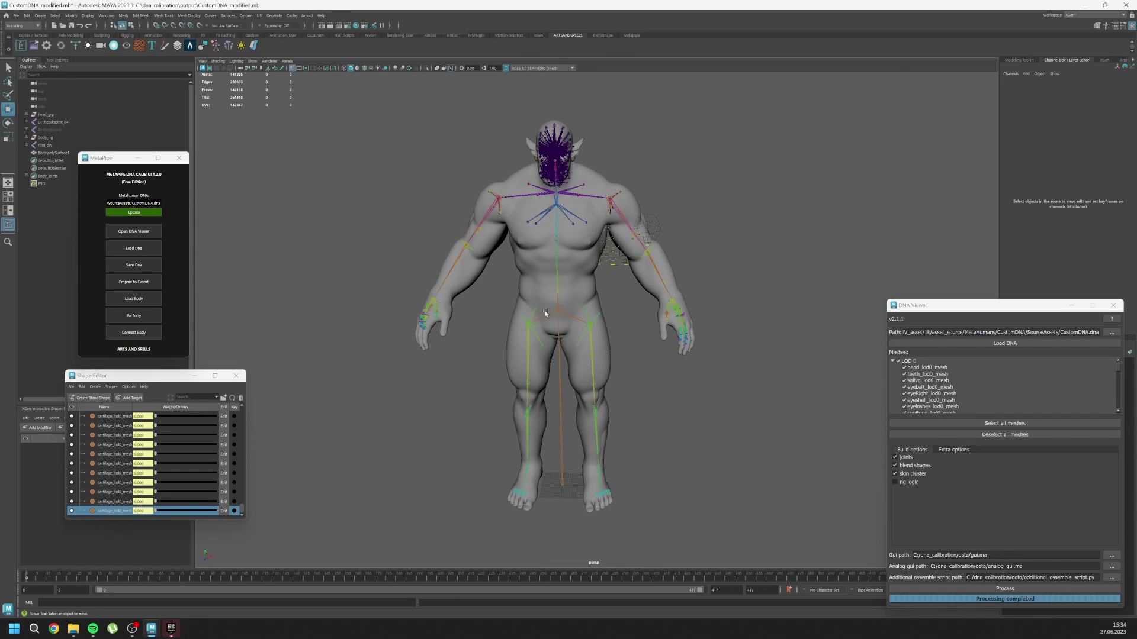
{"action": "scroll", "coordinate": [597, 291], "scroll_direction": "up", "scroll_amount": 5}
{"action": "left_click_drag", "start_coordinate": [598, 300], "coordinate": [625, 366], "text": "alt"}
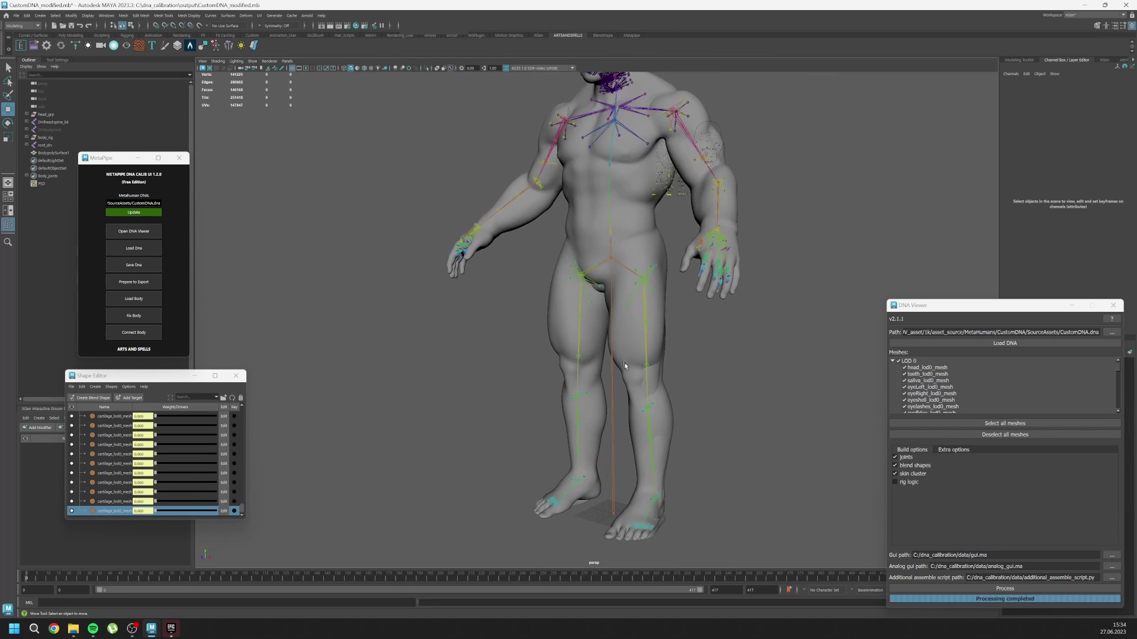
{"action": "scroll", "coordinate": [622, 365], "scroll_direction": "down", "scroll_amount": 3}
{"action": "left_click_drag", "start_coordinate": [521, 379], "coordinate": [576, 392], "text": "alt"}
{"action": "scroll", "coordinate": [576, 393], "scroll_direction": "up", "scroll_amount": 3}
{"action": "middle_click_drag", "start_coordinate": [564, 409], "coordinate": [587, 352], "text": "alt"}
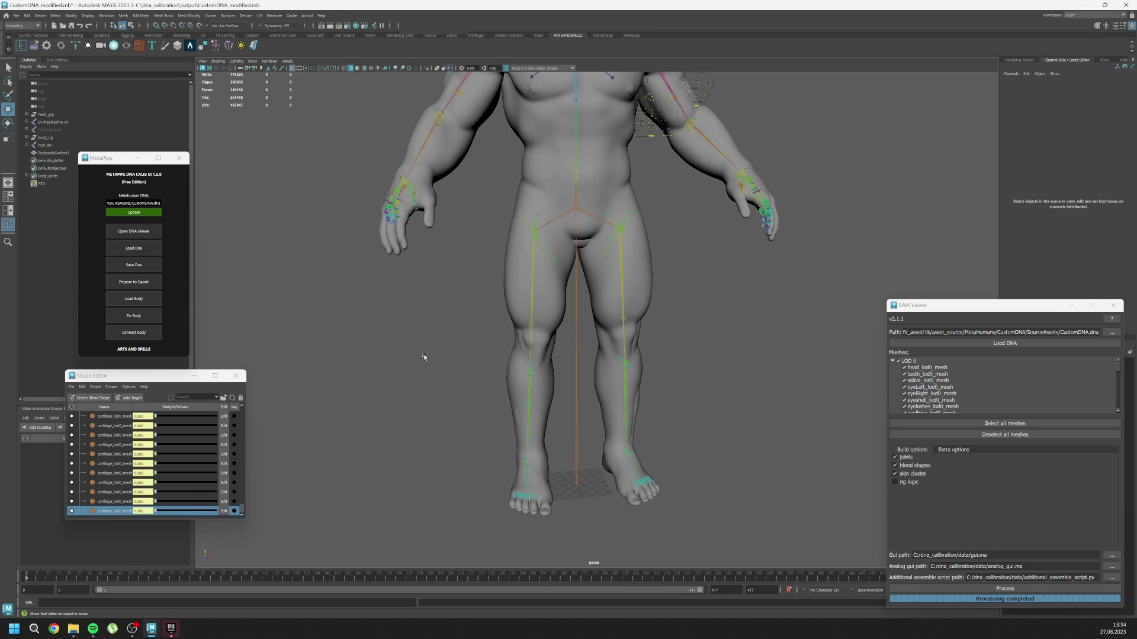
Step: Inspect the head rig's upper arm corrective joints against the body's joints at the right shoulder
{"action": "middle_click_drag", "start_coordinate": [510, 240], "coordinate": [578, 280], "text": "alt"}
{"action": "scroll", "coordinate": [513, 250], "scroll_direction": "up", "scroll_amount": 2}
{"action": "scroll", "coordinate": [539, 287], "scroll_direction": "up", "scroll_amount": 3}
{"action": "scroll", "coordinate": [579, 280], "scroll_direction": "up", "scroll_amount": 5}
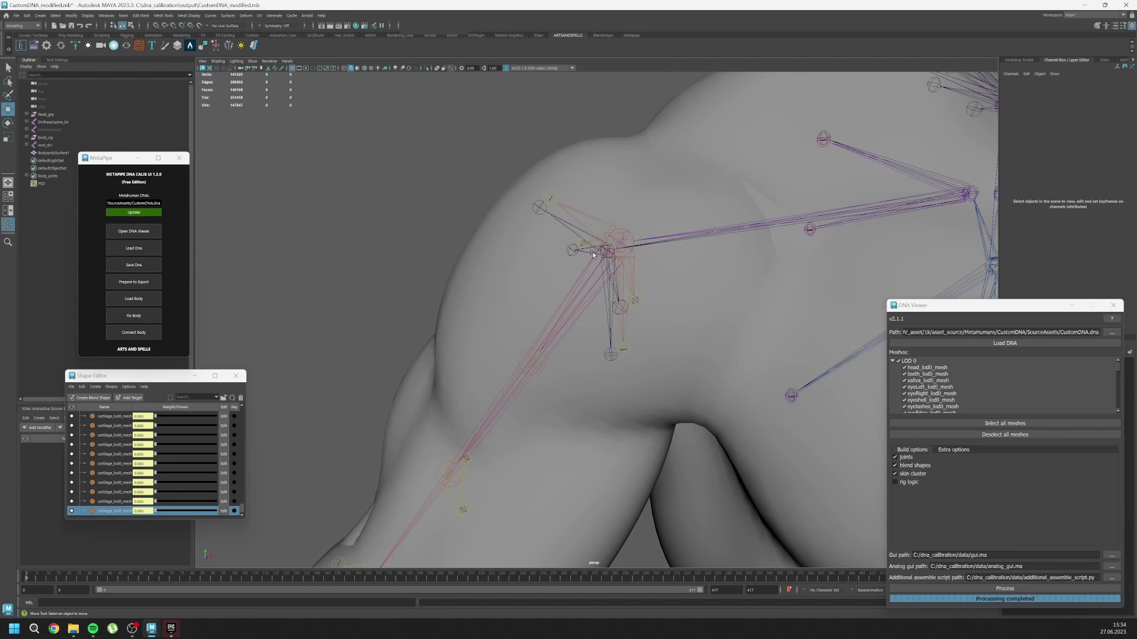
{"action": "left_click", "coordinate": [623, 241]}
{"action": "left_click", "coordinate": [633, 240]}
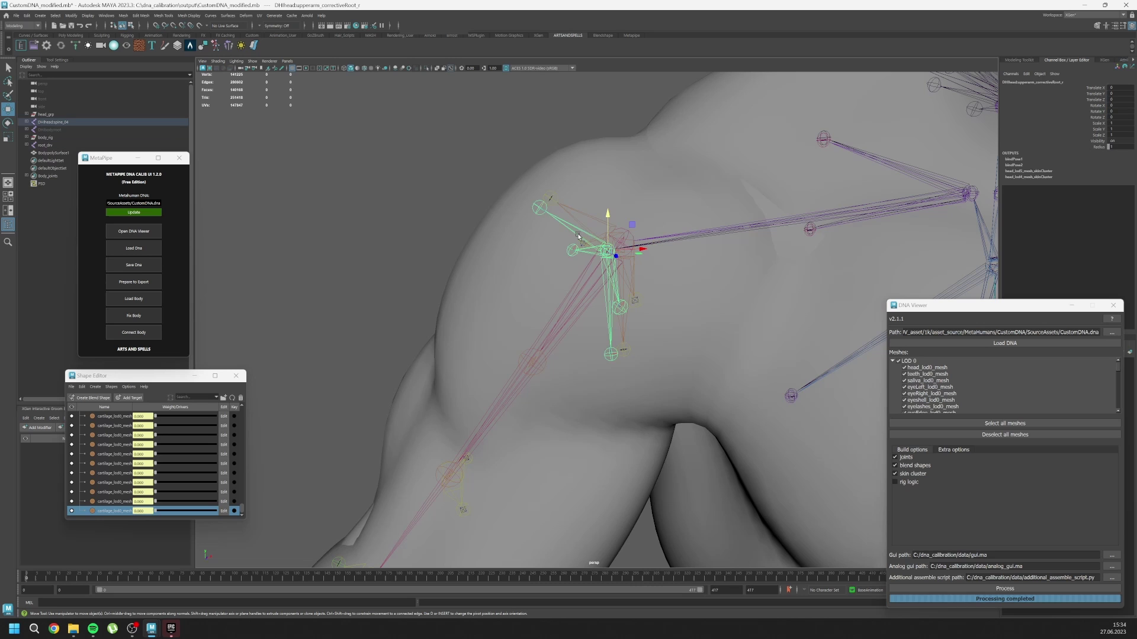
{"action": "left_click", "coordinate": [366, 260]}
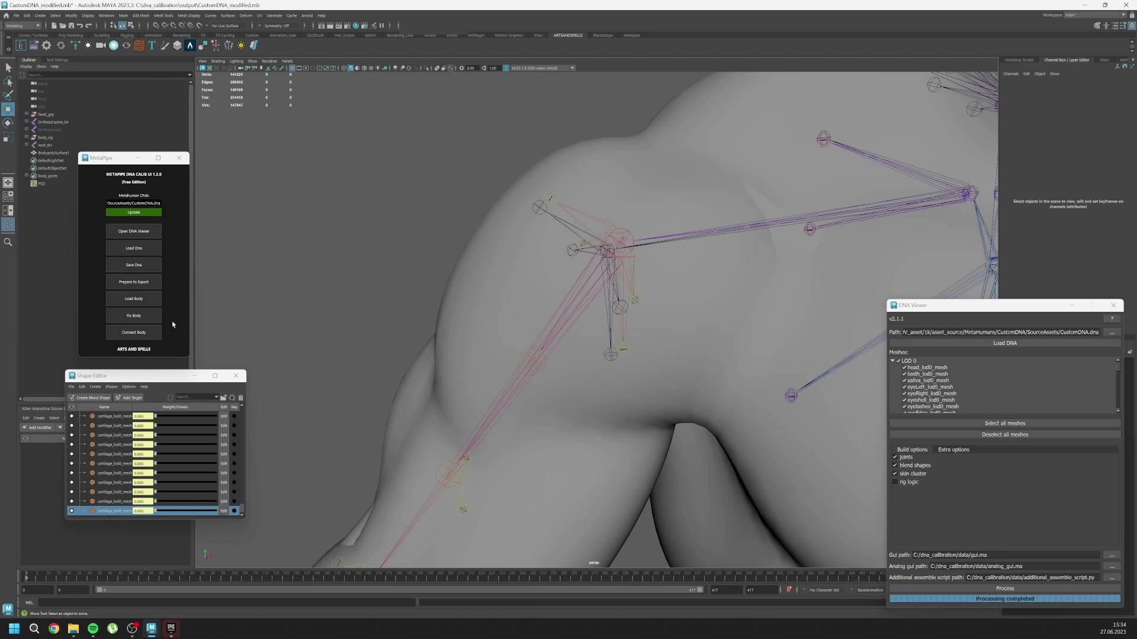
Step: Run MetaPipe's Fix Body to align the head and body shoulder joints
{"action": "left_click", "coordinate": [138, 318]}
{"action": "middle_click_drag", "start_coordinate": [539, 289], "coordinate": [77, 389], "text": "alt"}
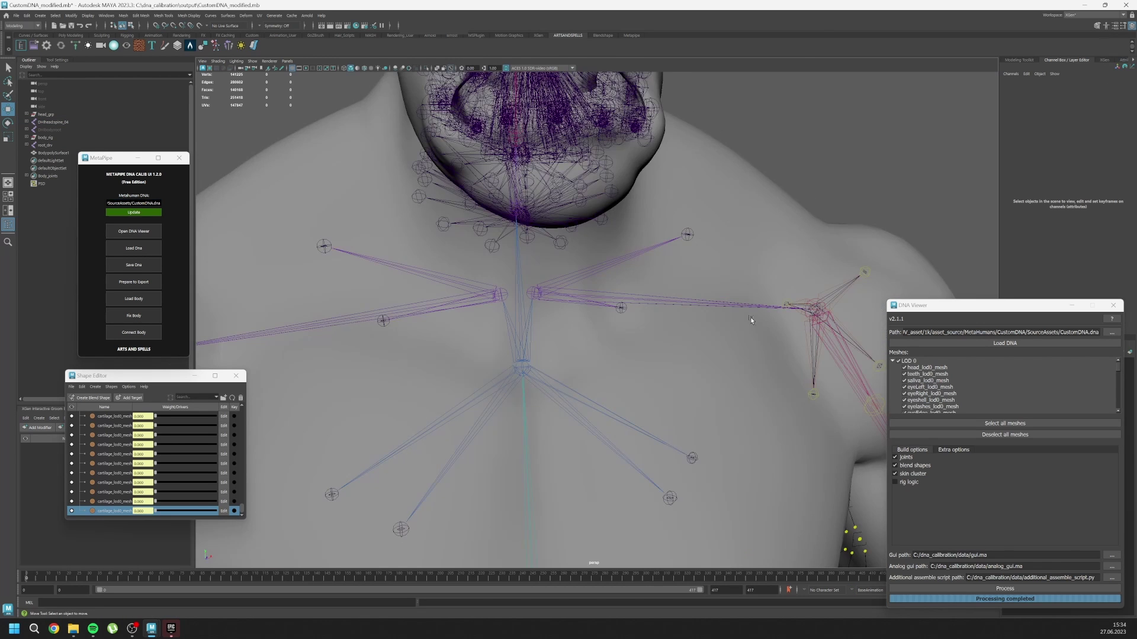
{"action": "middle_click_drag", "start_coordinate": [751, 319], "coordinate": [670, 314], "text": "alt"}
{"action": "right_click_drag", "start_coordinate": [670, 314], "coordinate": [462, 300], "text": "alt"}
{"action": "left_click_drag", "start_coordinate": [462, 300], "coordinate": [360, 339], "text": "alt"}
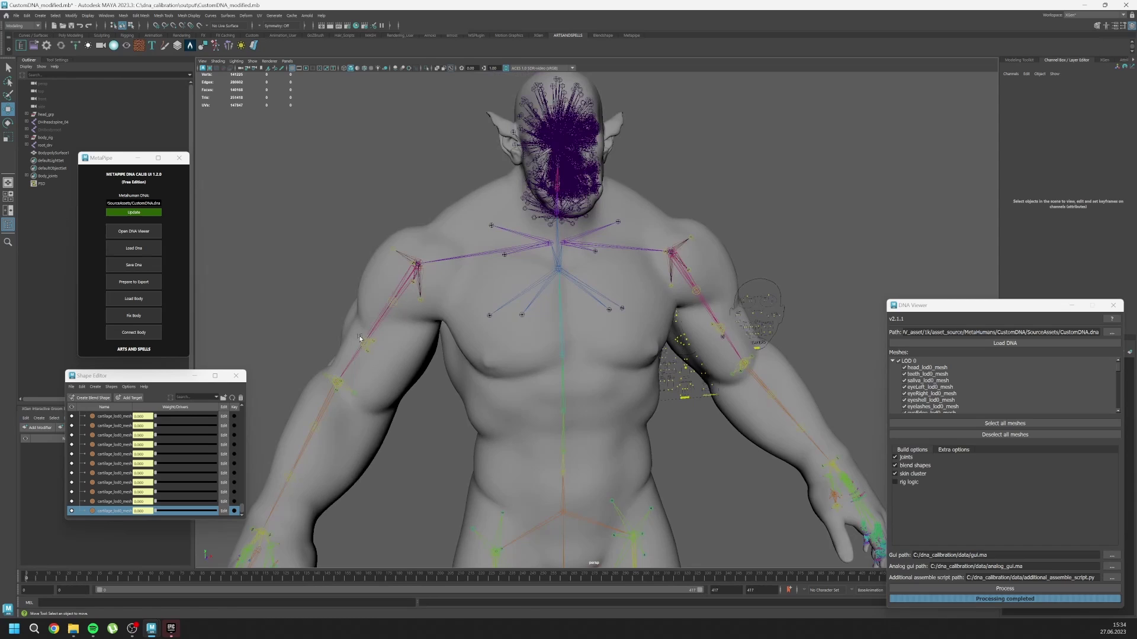
Step: Test the right upper arm joint by rotating it and check how the shoulder joints follow
{"action": "middle_click_drag", "start_coordinate": [359, 339], "coordinate": [367, 346], "text": "alt"}
{"action": "left_click", "coordinate": [410, 296]}
{"action": "key", "text": "e"}
{"action": "left_click_drag", "start_coordinate": [395, 281], "coordinate": [468, 290]}
{"action": "scroll", "coordinate": [388, 289], "scroll_direction": "up", "scroll_amount": 4}
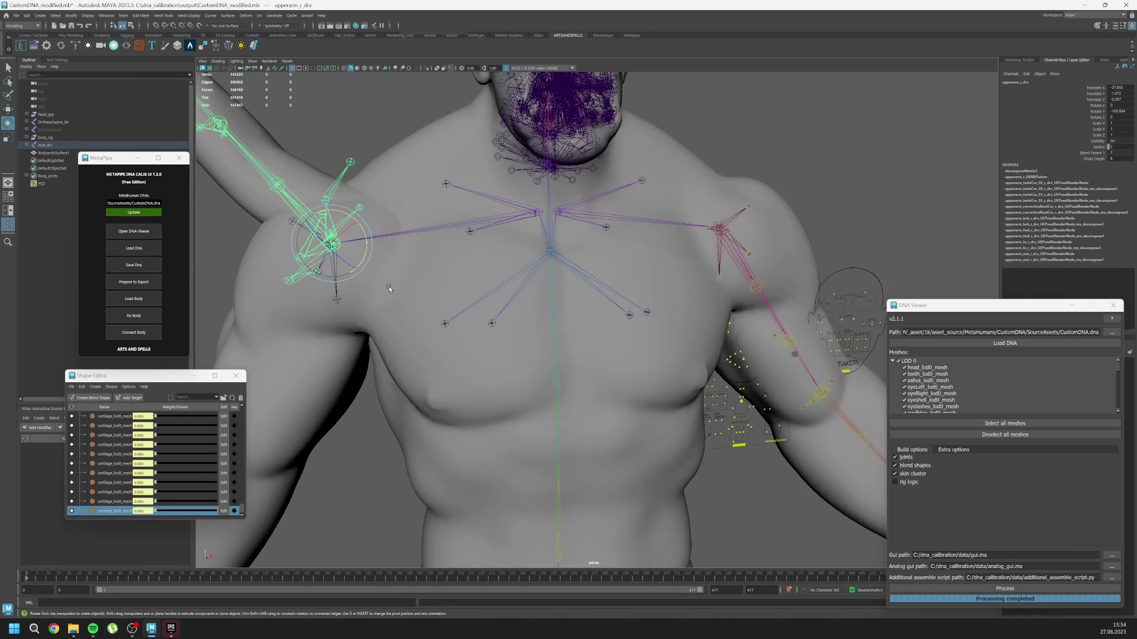
{"action": "scroll", "coordinate": [388, 286], "scroll_direction": "up", "scroll_amount": 2}
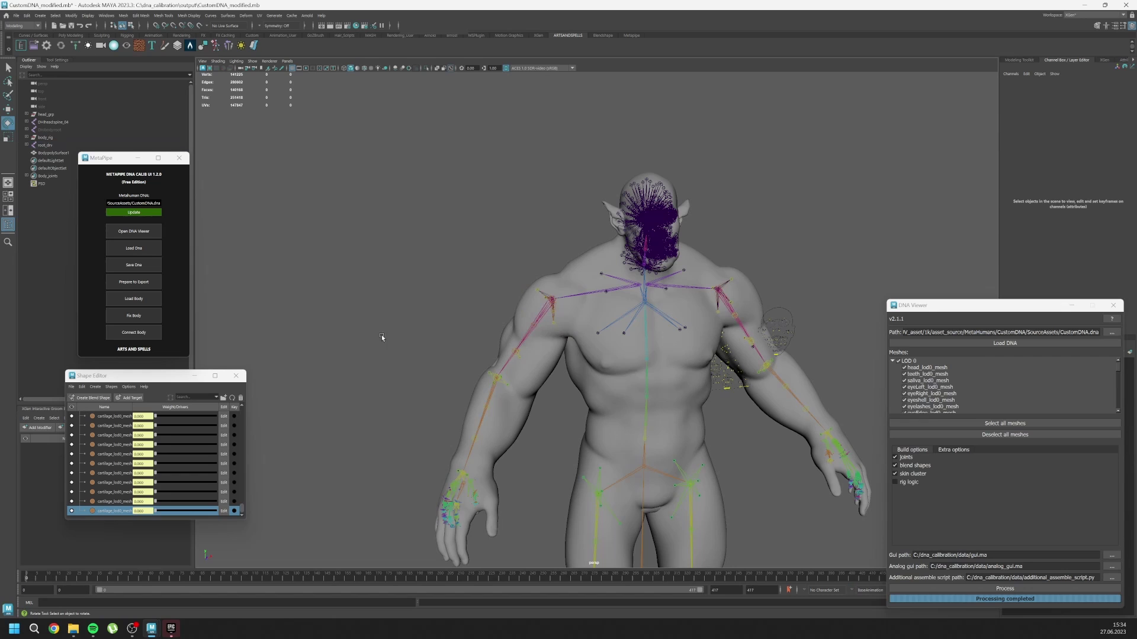
Step: Run MetaPipe's Connect Body and test the connection at the right upper arm
{"action": "left_click", "coordinate": [135, 333]}
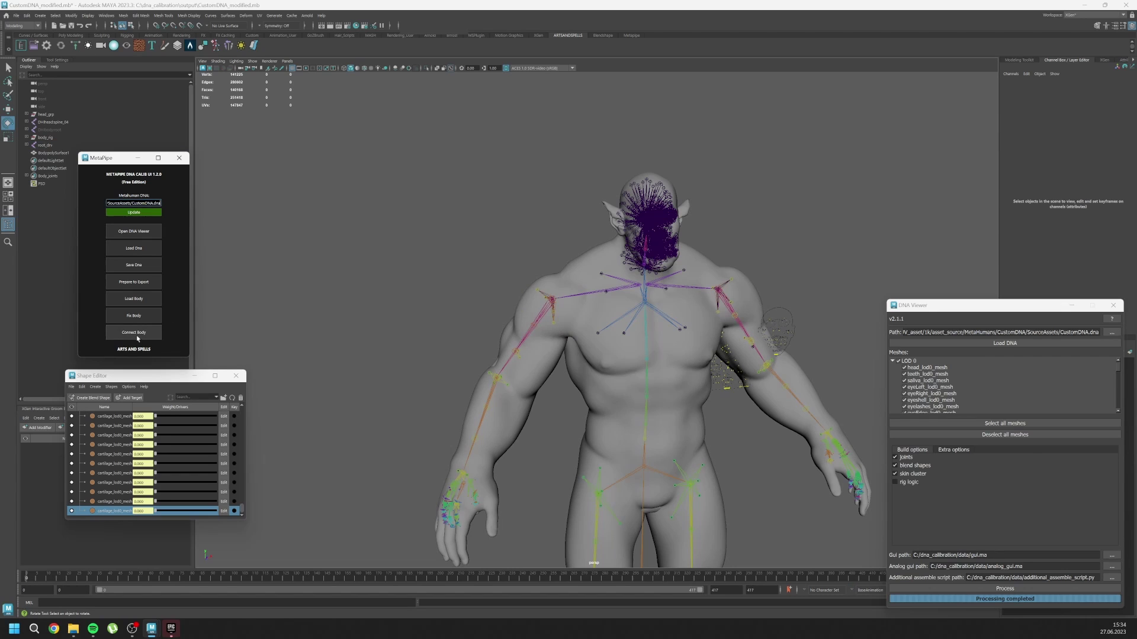
{"action": "left_click", "coordinate": [527, 338]}
{"action": "left_click_drag", "start_coordinate": [520, 304], "coordinate": [541, 275]}
Step: Hide the imported orc body mesh and select the MetaHuman body mesh underneath
{"action": "left_click", "coordinate": [524, 396]}
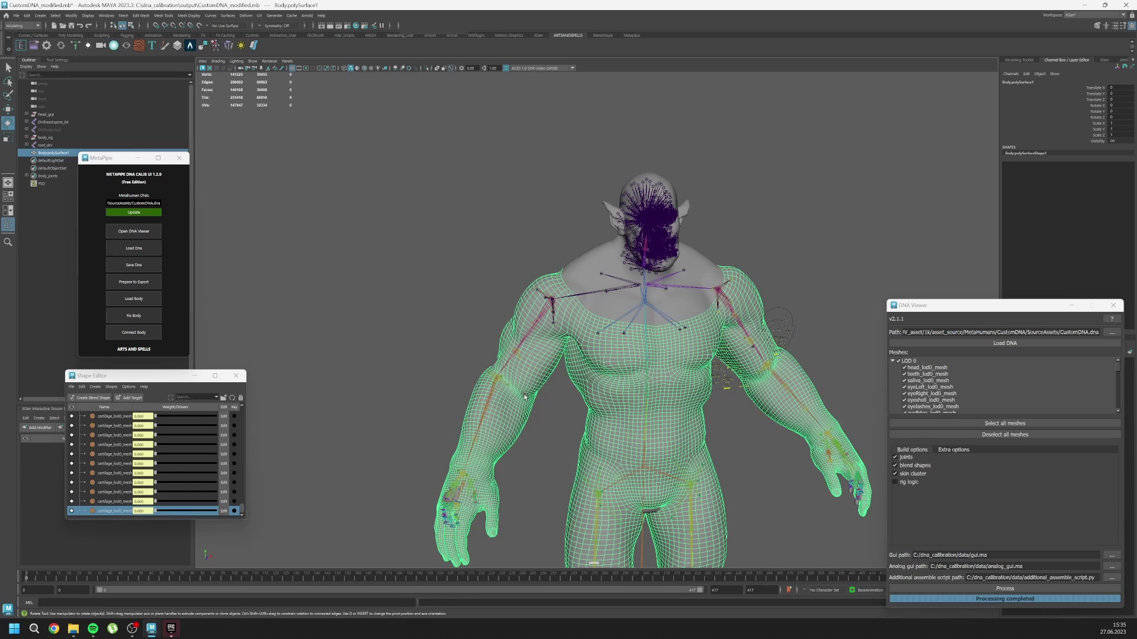
{"action": "key", "text": "ctrl+h"}
{"action": "left_click", "coordinate": [609, 396]}
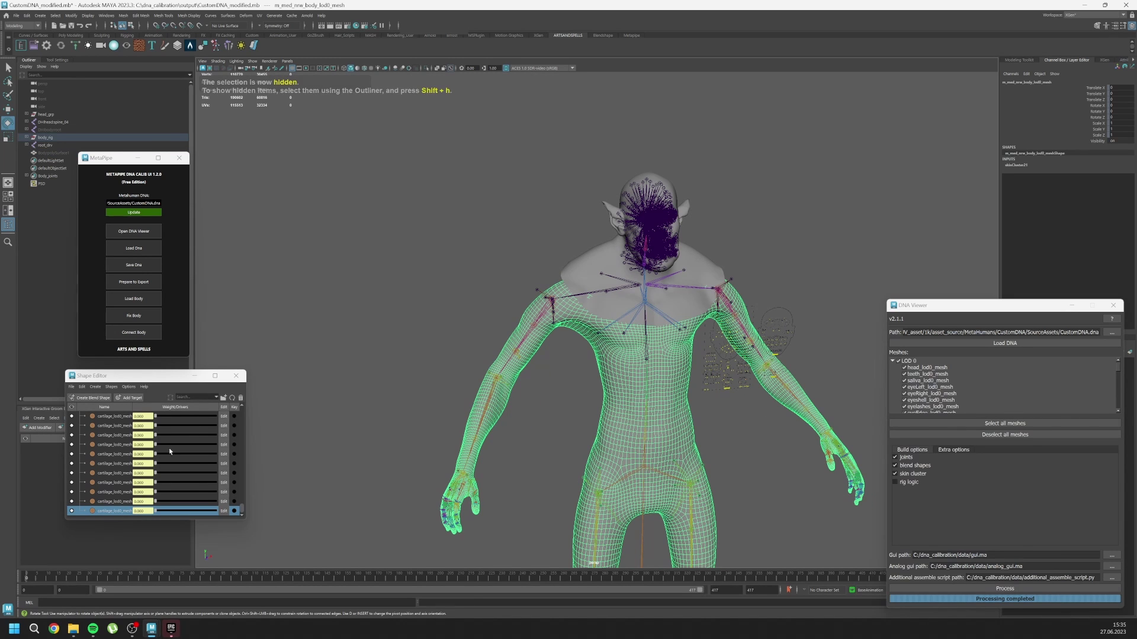
{"action": "scroll", "coordinate": [122, 425], "scroll_direction": "up", "scroll_amount": 10}
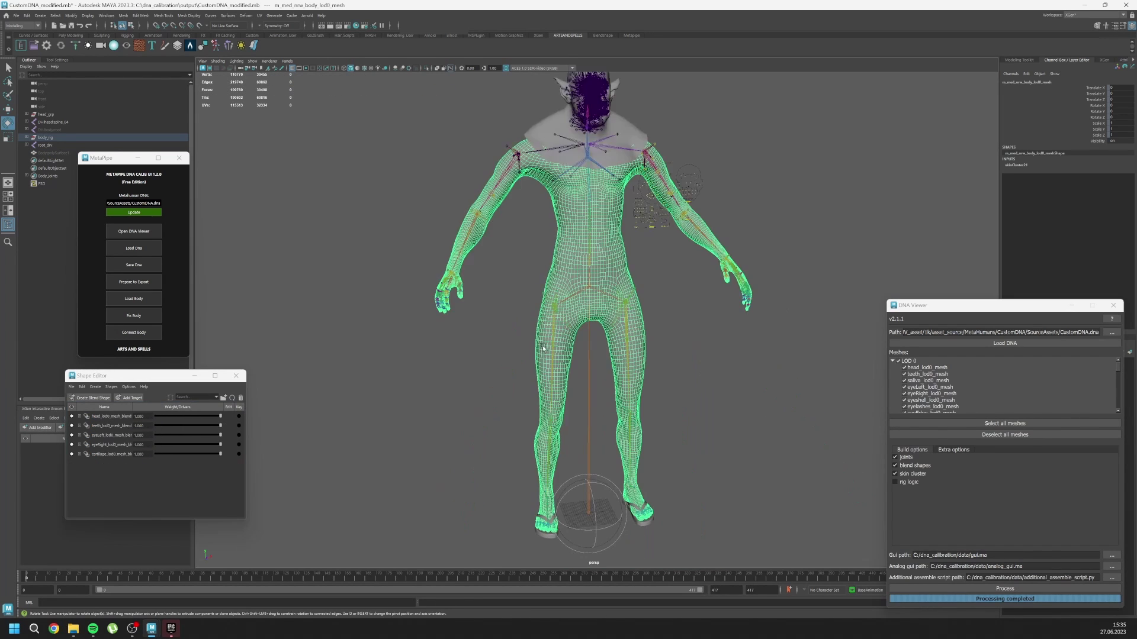
{"action": "left_click_drag", "start_coordinate": [542, 347], "coordinate": [591, 315], "text": "alt"}
{"action": "middle_click_drag", "start_coordinate": [591, 315], "coordinate": [567, 328], "text": "alt"}
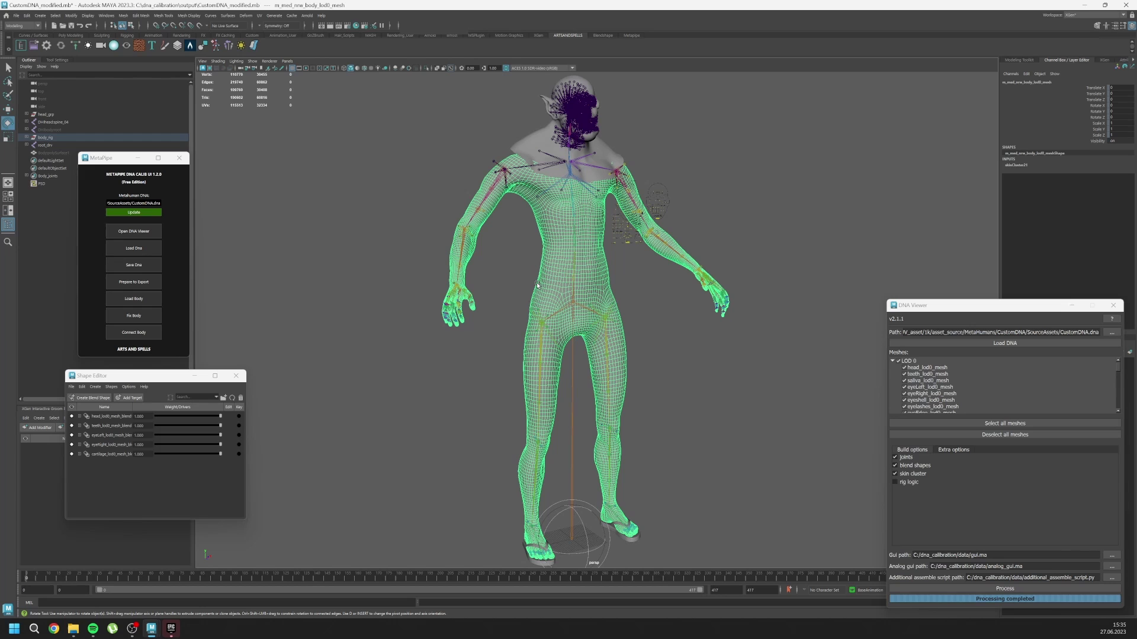
Step: Bind the duplicated body mesh to the DHIbody:root skeleton with Bind Skin from the Rigging menu set
{"action": "scroll", "coordinate": [576, 274], "scroll_direction": "up", "scroll_amount": 4}
{"action": "middle_click_drag", "start_coordinate": [576, 273], "coordinate": [559, 325], "text": "alt"}
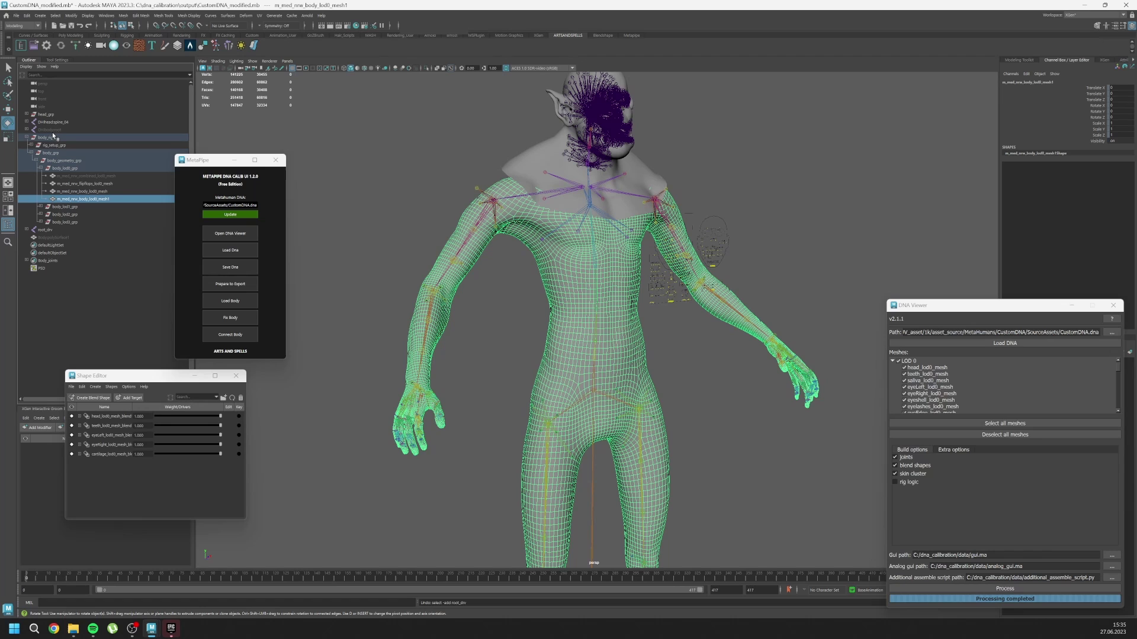
{"action": "left_click", "coordinate": [55, 130], "text": "ctrl"}
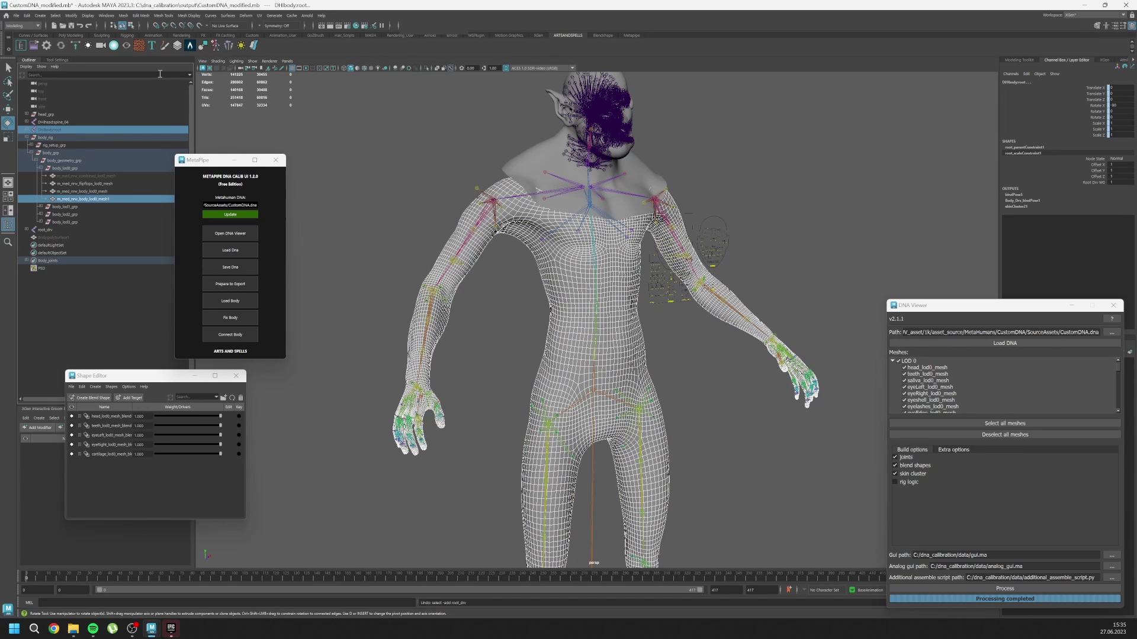
{"action": "left_click", "coordinate": [23, 26]}
{"action": "left_click", "coordinate": [22, 40]}
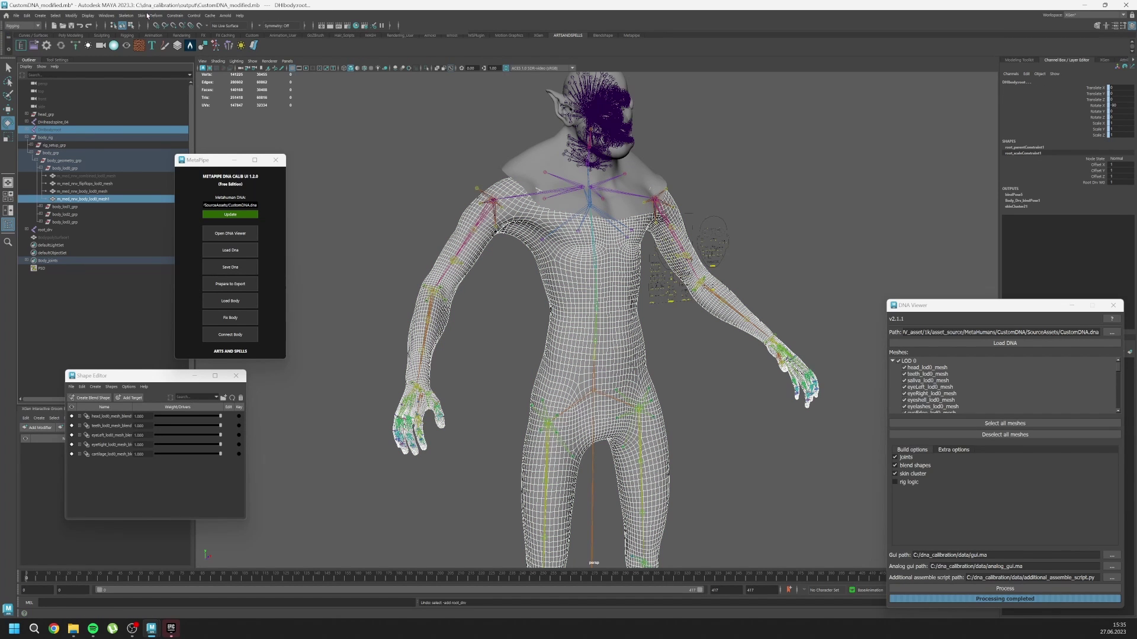
{"action": "left_click", "coordinate": [145, 16]}
{"action": "left_click", "coordinate": [158, 37]}
Step: Copy the skin weights from the original body mesh to its duplicate, test them by rotating the right upper arm, and undo the rotation
{"action": "left_click", "coordinate": [90, 192]}
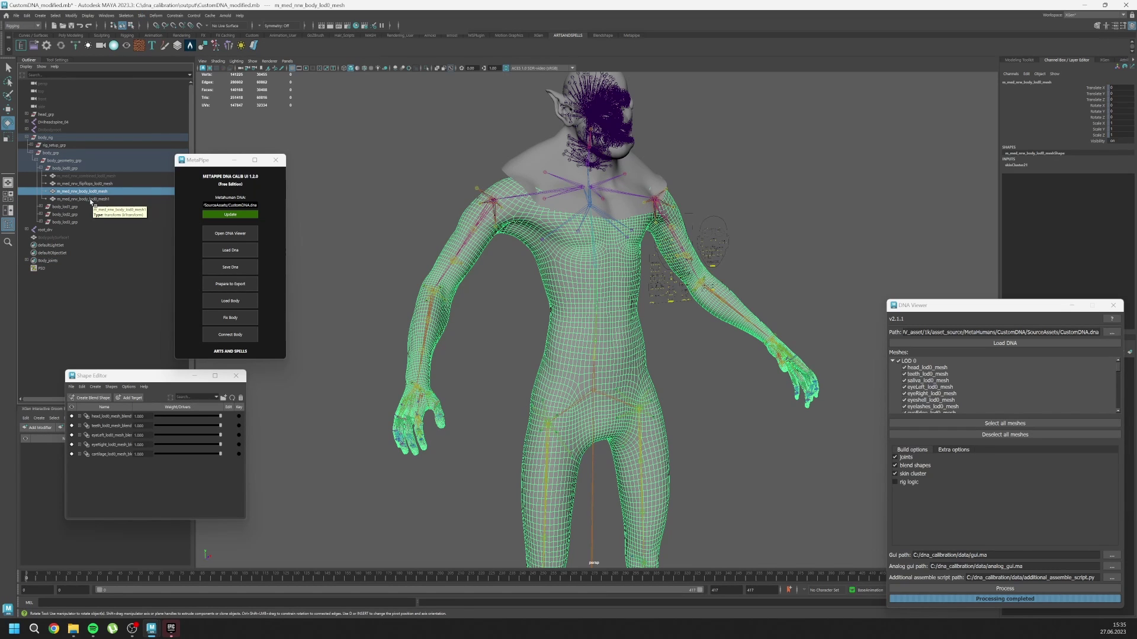
{"action": "left_click", "coordinate": [90, 202], "text": "ctrl"}
{"action": "left_click", "coordinate": [142, 15]}
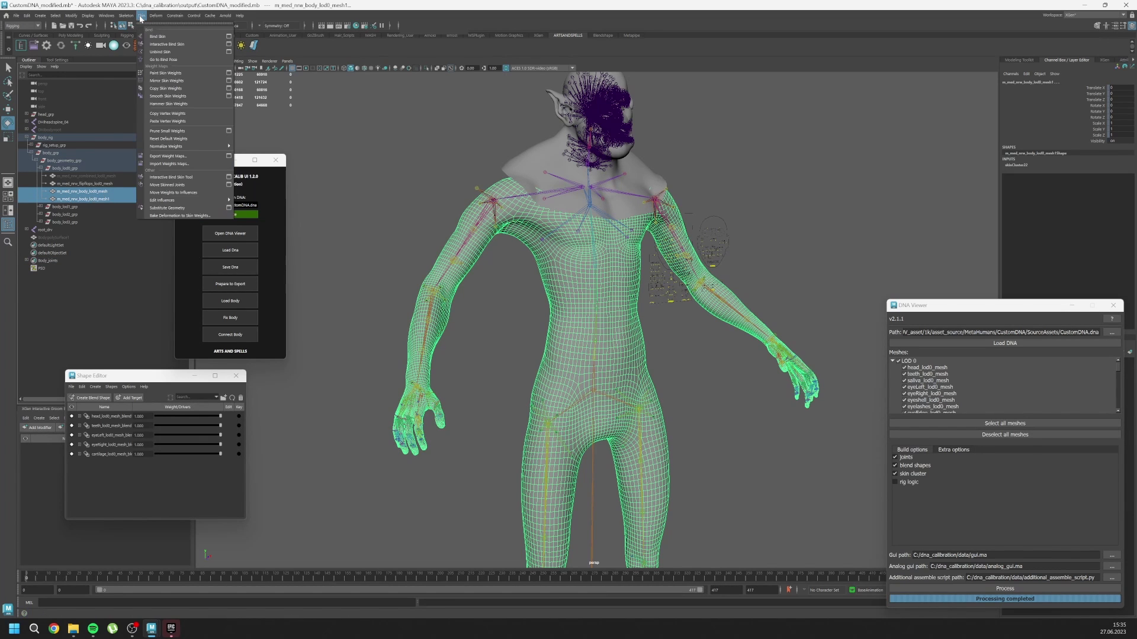
{"action": "left_click", "coordinate": [170, 87]}
{"action": "mouse_move", "coordinate": [509, 232]}
{"action": "left_mouse_down"}
{"action": "mouse_move", "coordinate": [467, 200]}
{"action": "mouse_move", "coordinate": [503, 230]}
{"action": "left_mouse_up"}
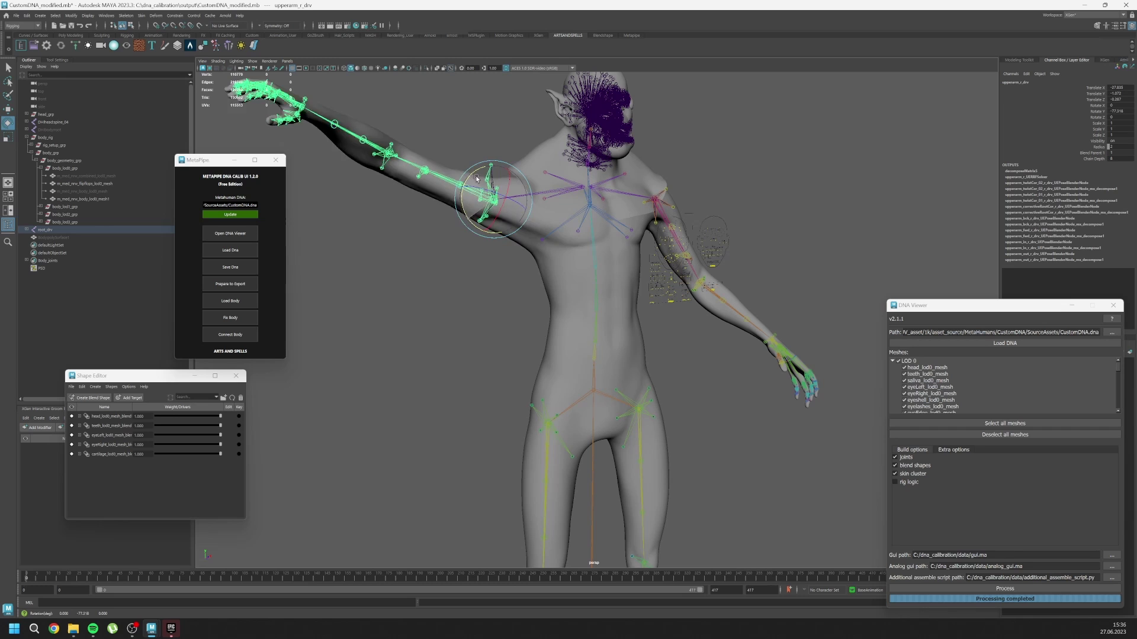
{"action": "key", "text": "ctrl+z"}
Step: Delete the original LOD 0 MetaHuman body mesh, keeping the newly skinned duplicate
{"action": "left_click_drag", "start_coordinate": [415, 263], "coordinate": [533, 264], "text": "alt"}
{"action": "left_click", "coordinate": [68, 192]}
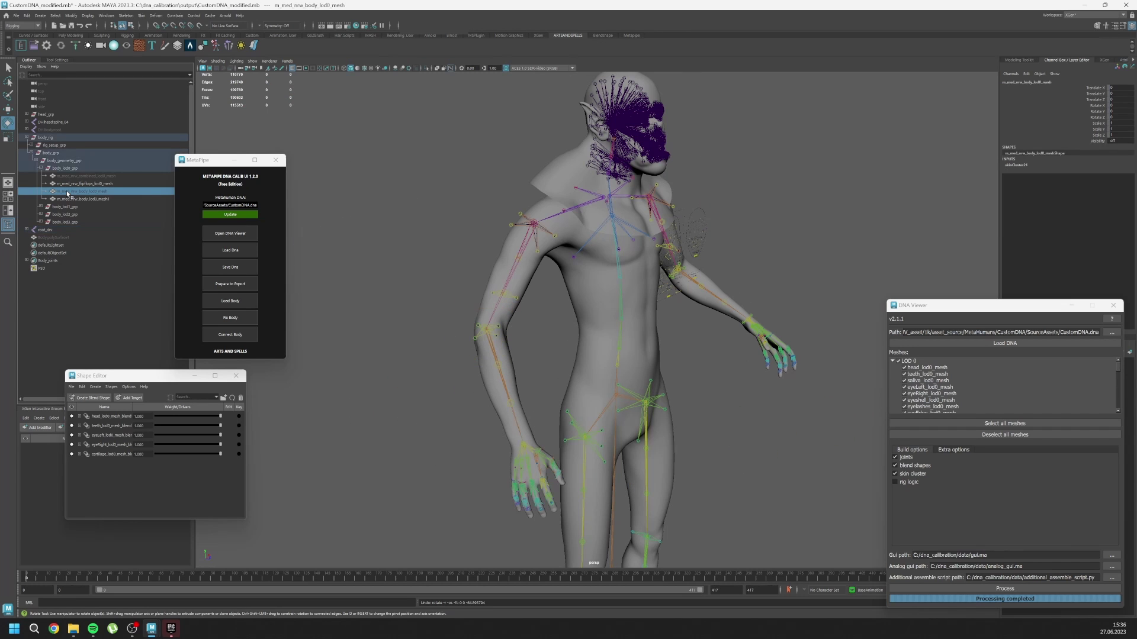
{"action": "key", "text": "Delete"}
Step: Create a blend shape deformer on the newly skinned duplicate body mesh
{"action": "left_click_drag", "start_coordinate": [441, 372], "coordinate": [544, 343], "text": "alt"}
{"action": "left_click", "coordinate": [544, 344]}
{"action": "left_click", "coordinate": [88, 401]}
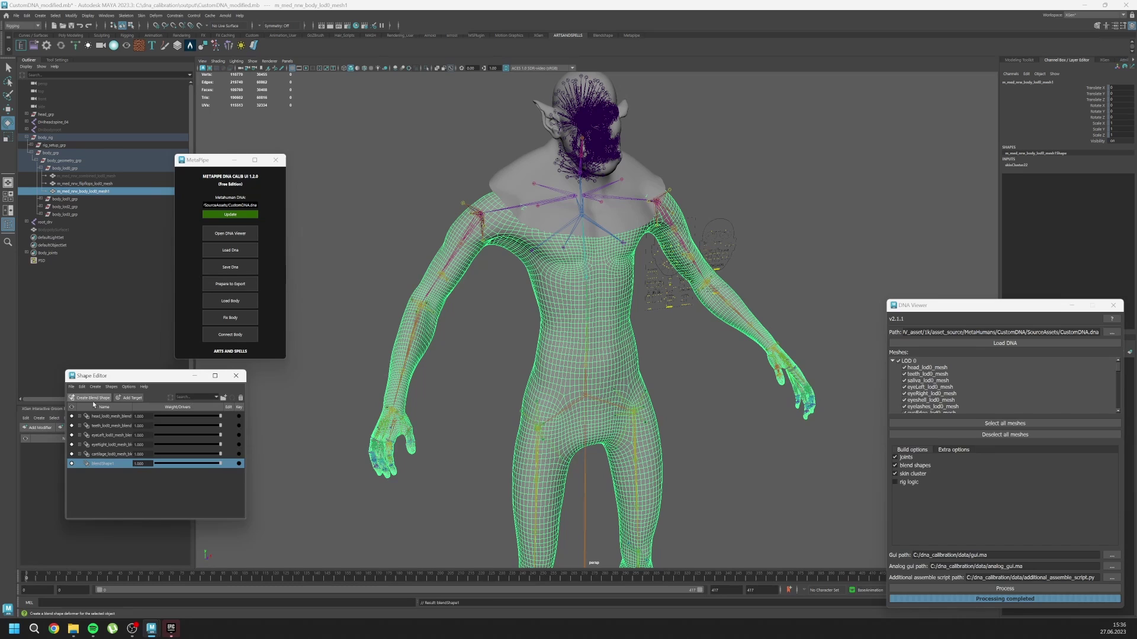
Step: Duplicate the skinned body mesh, add the copy as a target of the new blend shape, and set the target's weight to -1
{"action": "key", "text": "ctrl+d"}
{"action": "middle_click_drag", "start_coordinate": [405, 404], "coordinate": [400, 412], "text": "alt"}
{"action": "right_click", "coordinate": [103, 463]}
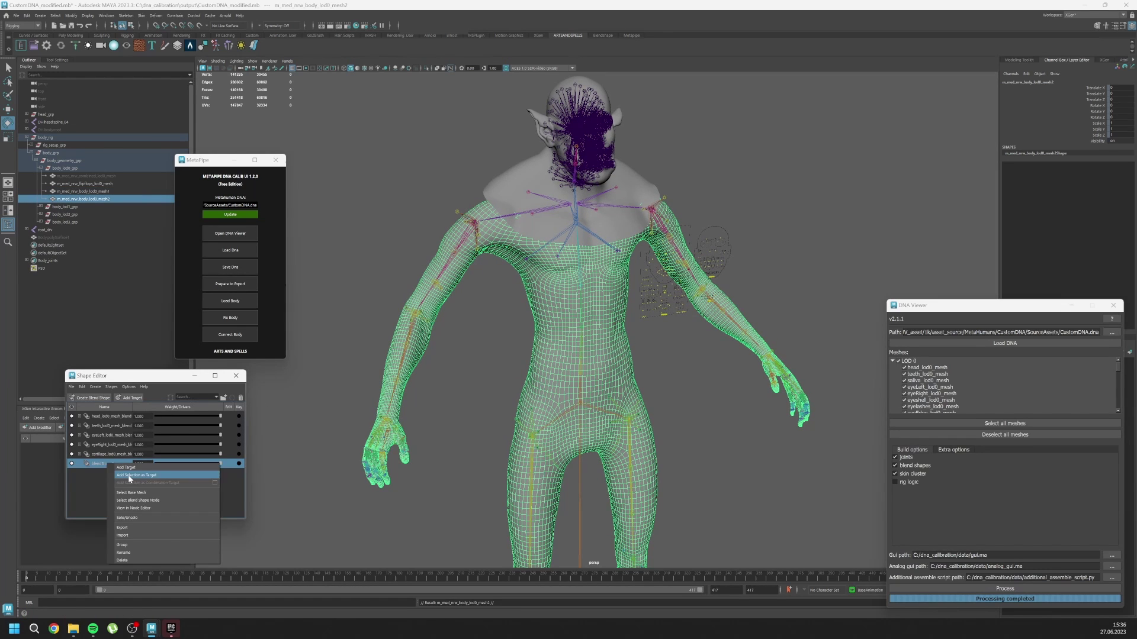
{"action": "left_click", "coordinate": [112, 474]}
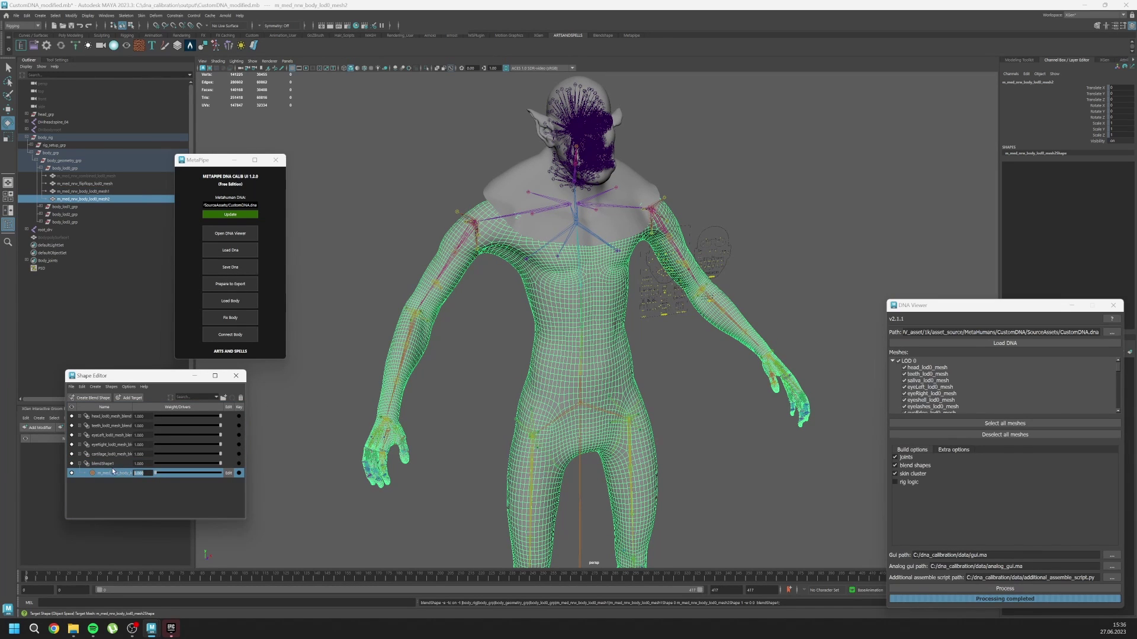
{"action": "type", "text": "-1"}
{"action": "key", "text": "Return"}
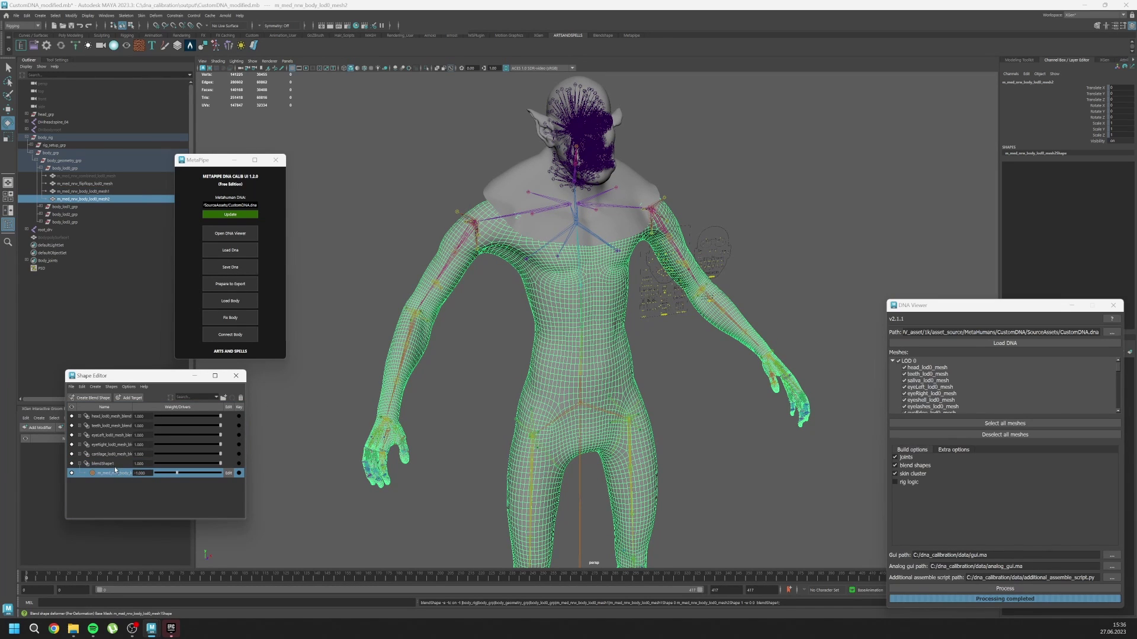
Step: Add the imported orc body mesh Body:polySurface1 as a second target of the body blend shape with a weight of 1
{"action": "left_click", "coordinate": [438, 388]}
{"action": "right_click_drag", "start_coordinate": [438, 388], "coordinate": [429, 386], "text": "alt"}
{"action": "middle_click_drag", "start_coordinate": [429, 386], "coordinate": [422, 383], "text": "alt"}
{"action": "left_click", "coordinate": [45, 238]}
{"action": "right_click", "coordinate": [98, 465]}
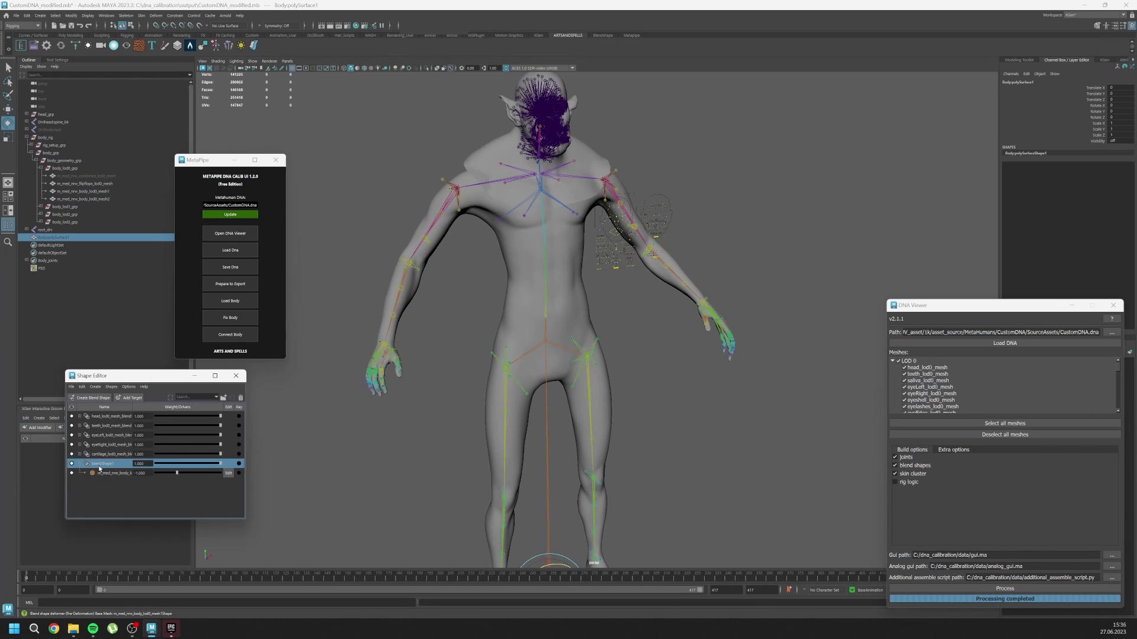
{"action": "left_click", "coordinate": [117, 479]}
{"action": "double_click", "coordinate": [144, 482]}
{"action": "type", "text": "1"}
{"action": "key", "text": "Return"}
Step: Test the orc body's deformation by rotating the right lower arm joint, and undo the rotation
{"action": "right_click_drag", "start_coordinate": [396, 338], "coordinate": [415, 339], "text": "alt"}
{"action": "middle_click_drag", "start_coordinate": [416, 339], "coordinate": [430, 399], "text": "alt"}
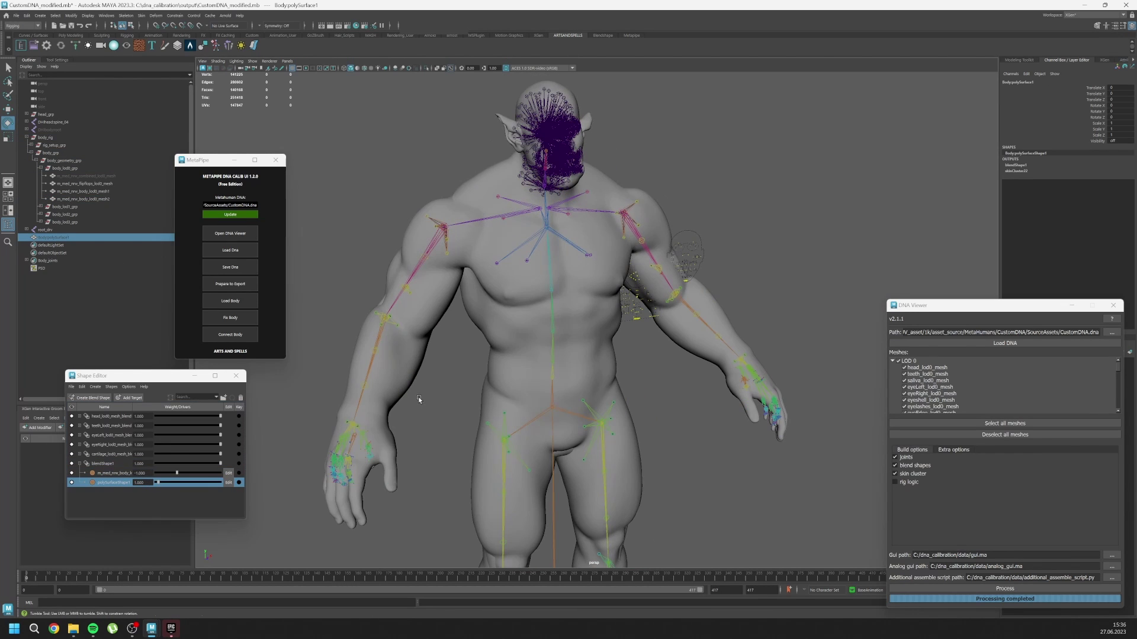
{"action": "left_click_drag", "start_coordinate": [430, 399], "coordinate": [423, 396], "text": "alt"}
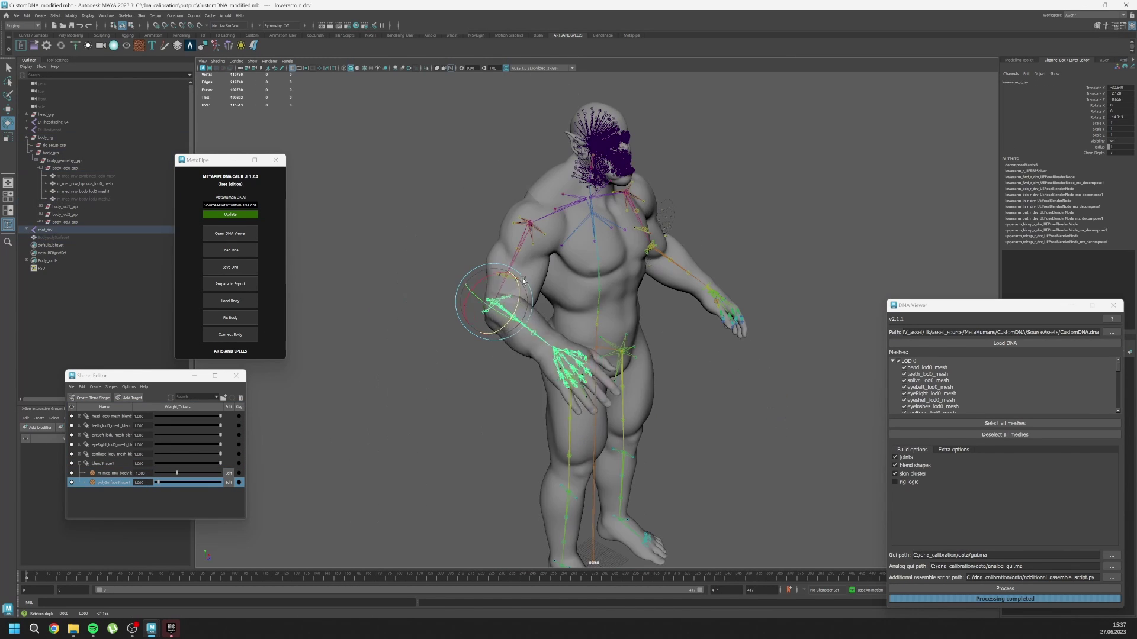
{"action": "left_click_drag", "start_coordinate": [524, 281], "coordinate": [470, 268]}
{"action": "key", "text": "ctrl+z"}
{"action": "key", "text": "ctrl+z"}
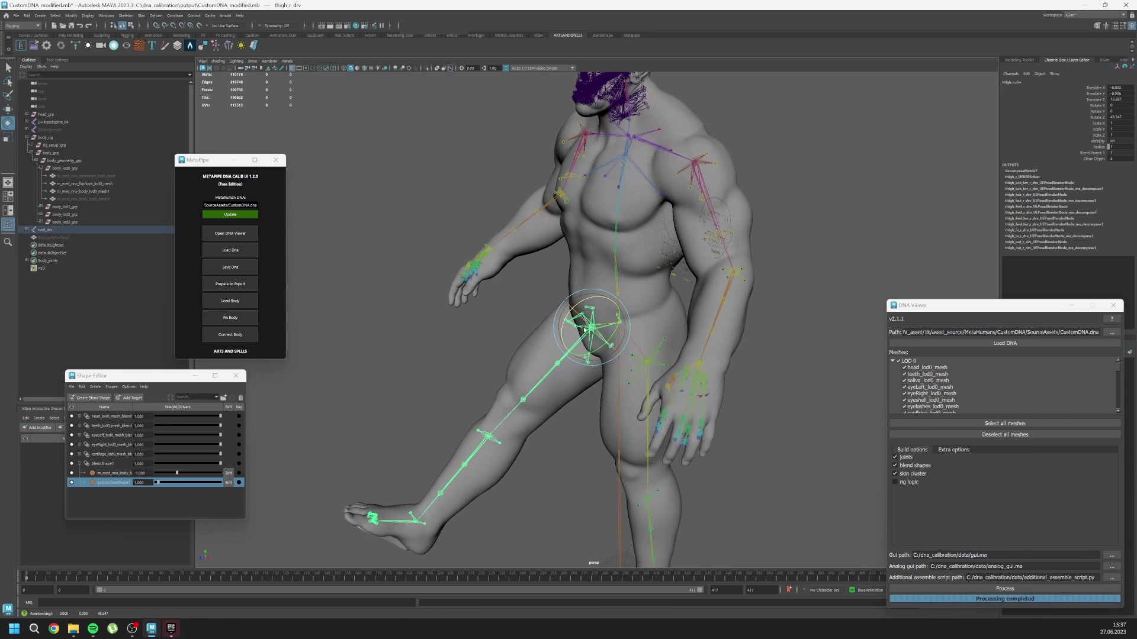
Step: Test the deformation at the right thigh joint by rotating it, undo the rotations, clear the selection, and review the whole body
{"action": "left_click_drag", "start_coordinate": [585, 330], "coordinate": [636, 332], "text": "alt"}
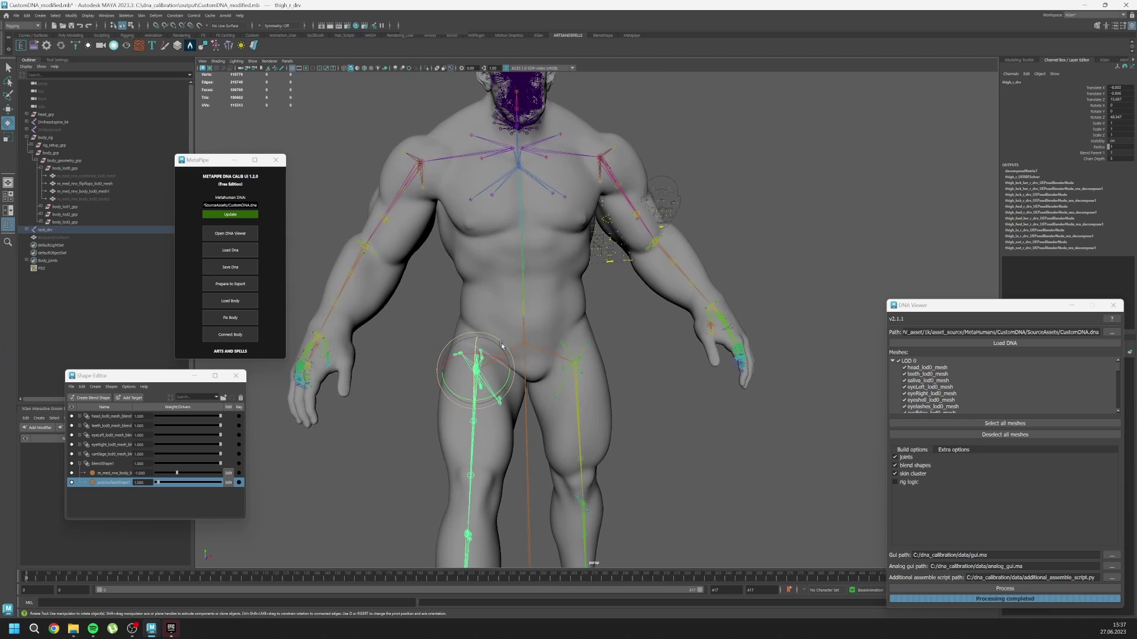
{"action": "left_click_drag", "start_coordinate": [477, 352], "coordinate": [514, 436]}
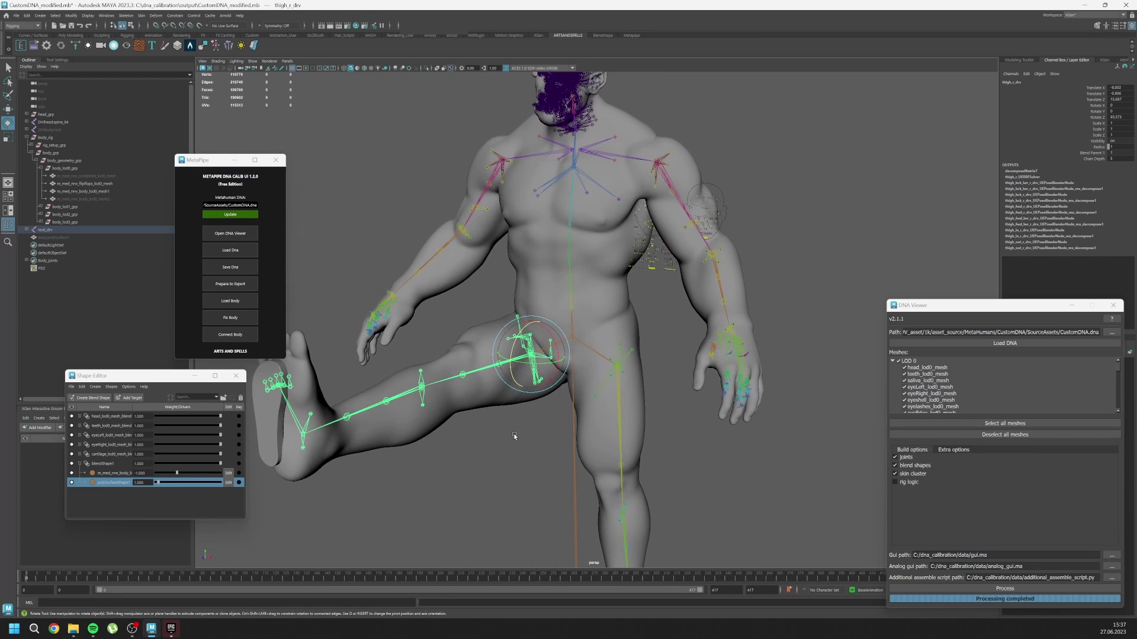
{"action": "key", "text": "ctrl+z"}
{"action": "key", "text": "ctrl+z"}
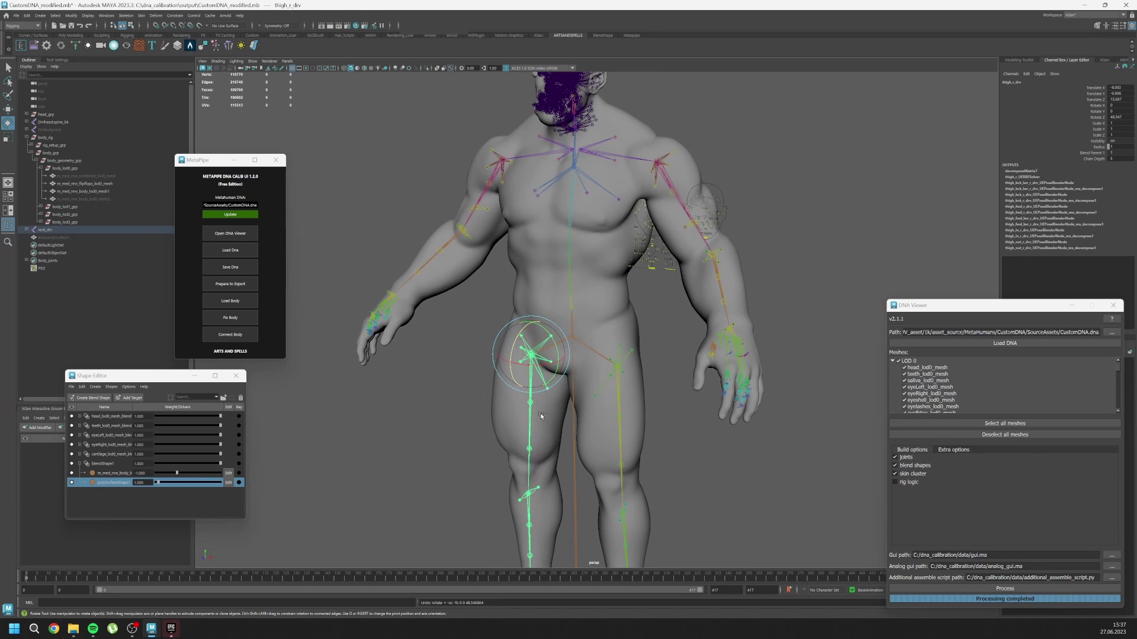
{"action": "left_click_drag", "start_coordinate": [485, 314], "coordinate": [516, 315], "text": "alt"}
{"action": "scroll", "coordinate": [616, 257], "scroll_direction": "down", "scroll_amount": 5}
{"action": "left_click", "coordinate": [614, 222]}
{"action": "left_click", "coordinate": [748, 206]}
{"action": "left_click_drag", "start_coordinate": [748, 206], "coordinate": [790, 208], "text": "alt"}
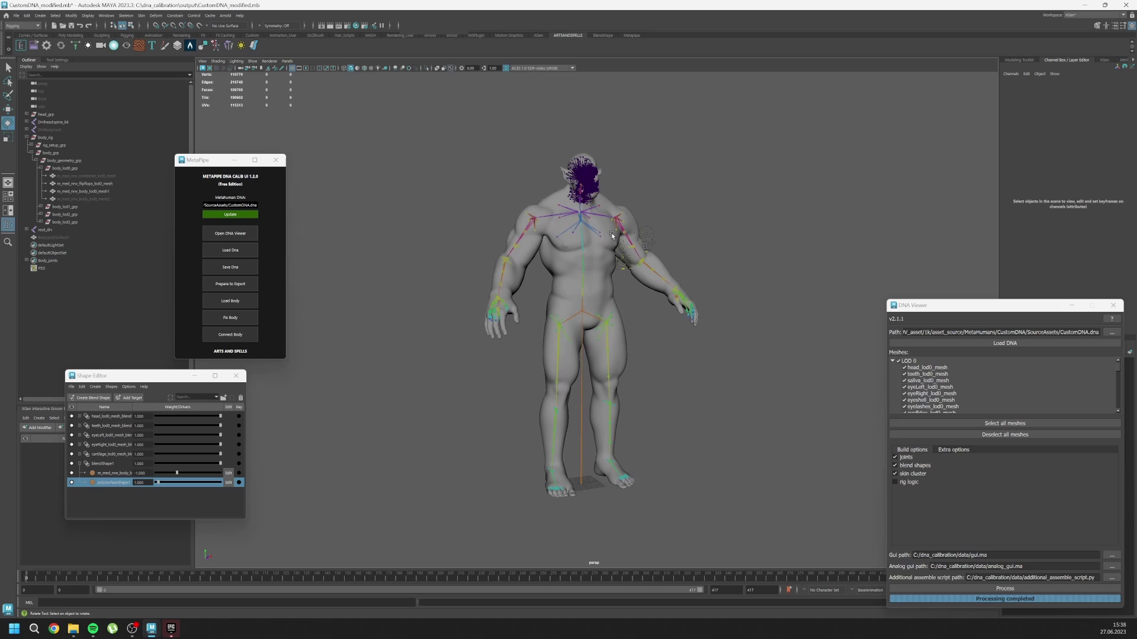